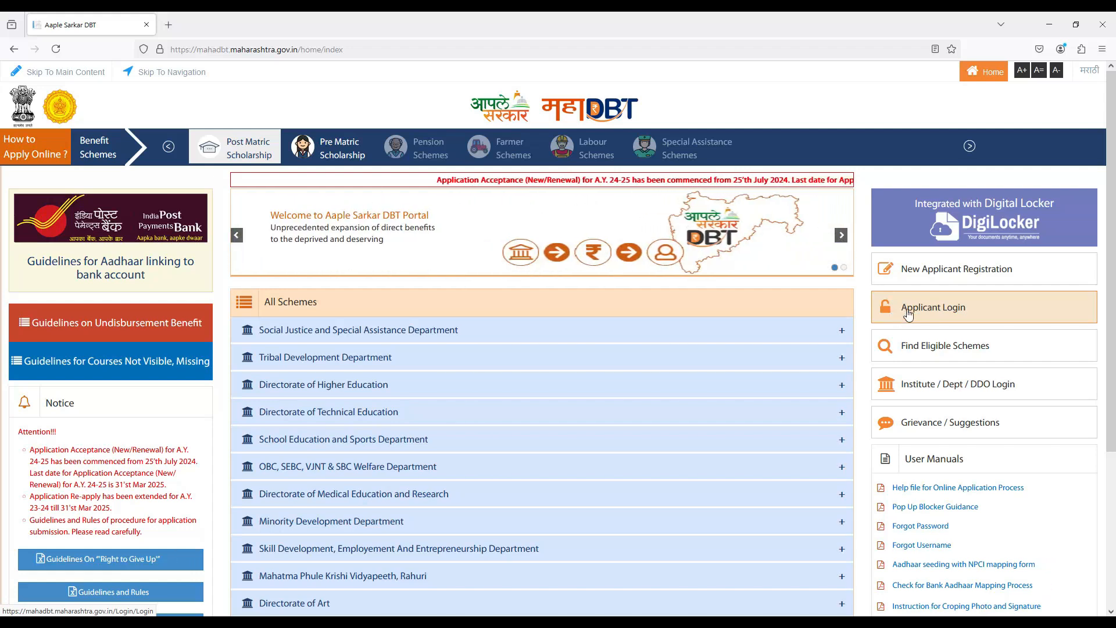
# - Open New Applicant Registration and go through the applicant name, username, email, mobile number and captcha fields up to Register
pyautogui.click(930, 308)
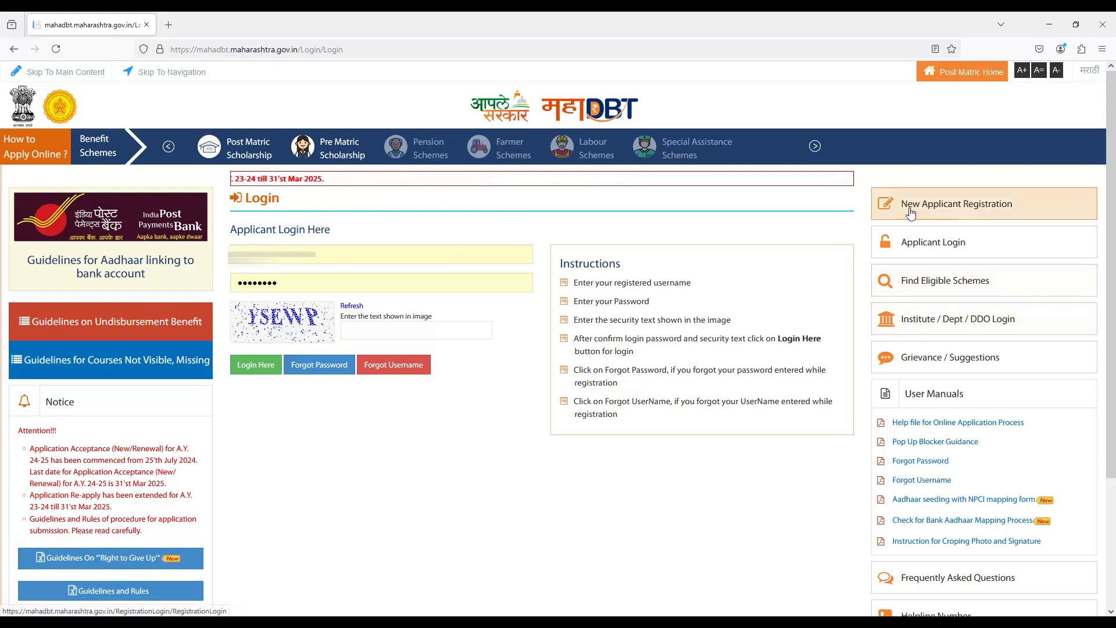
pyautogui.click(942, 211)
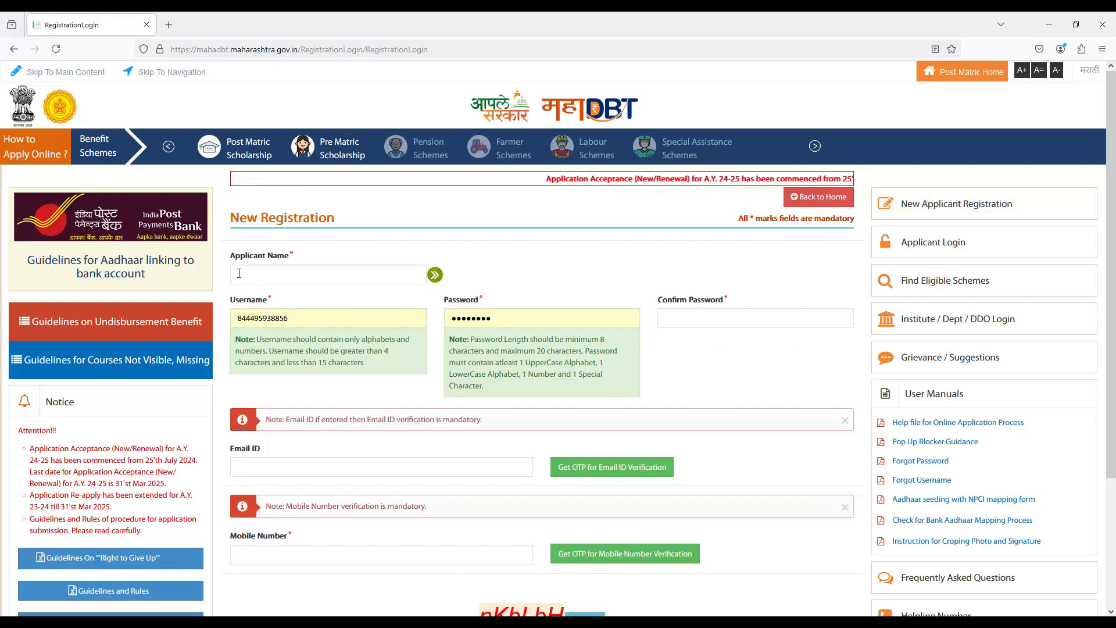
pyautogui.click(239, 273)
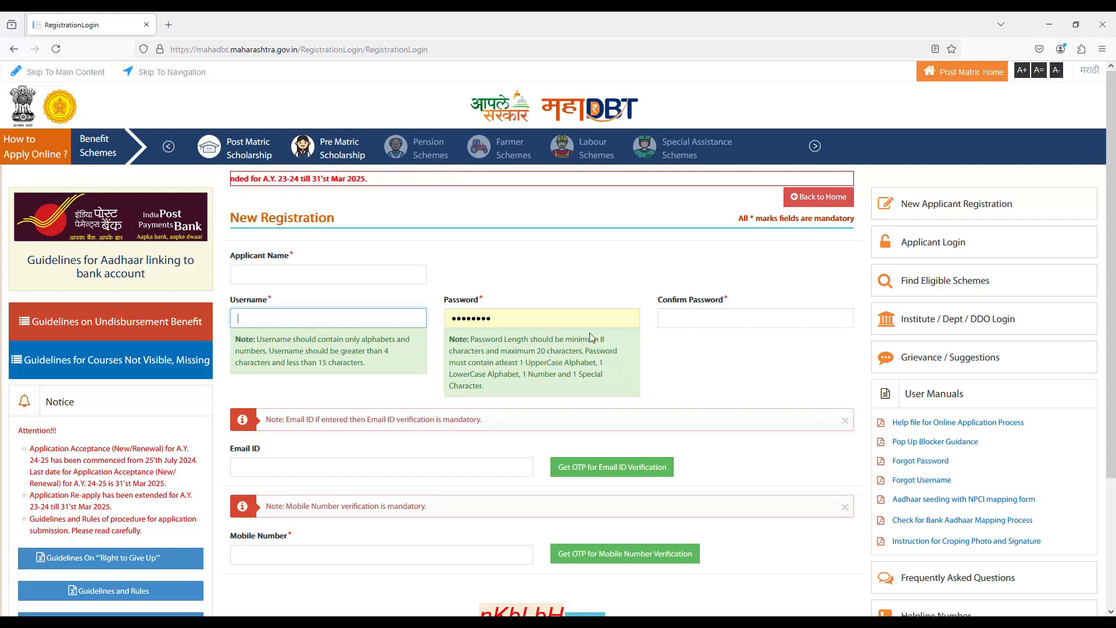
pyautogui.scroll(-3, 465, 314)
pyautogui.click(280, 302)
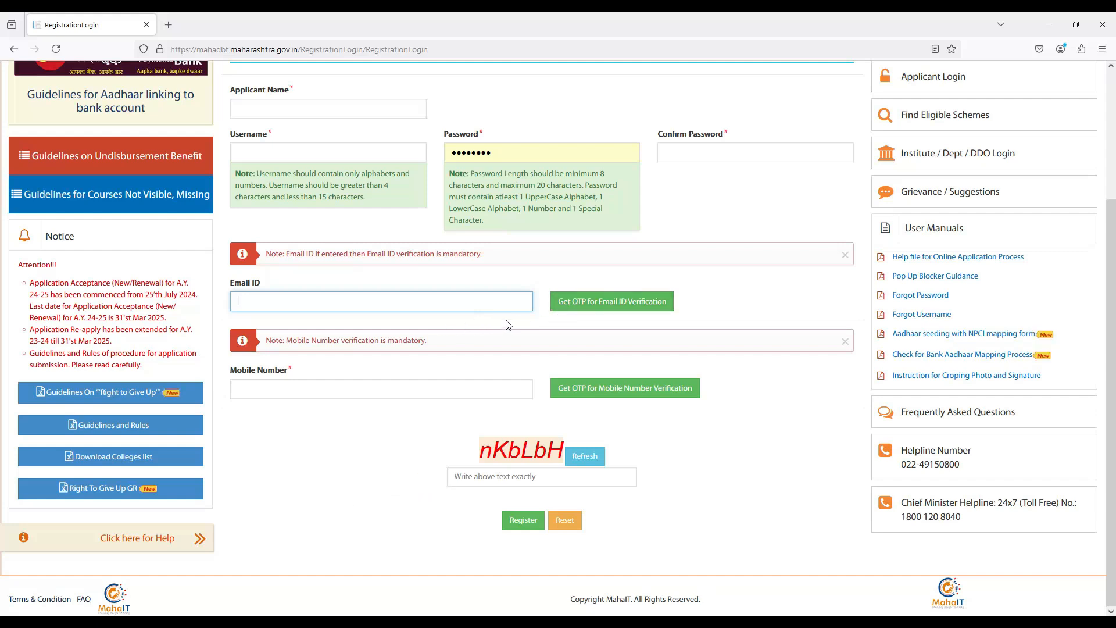
pyautogui.click(341, 392)
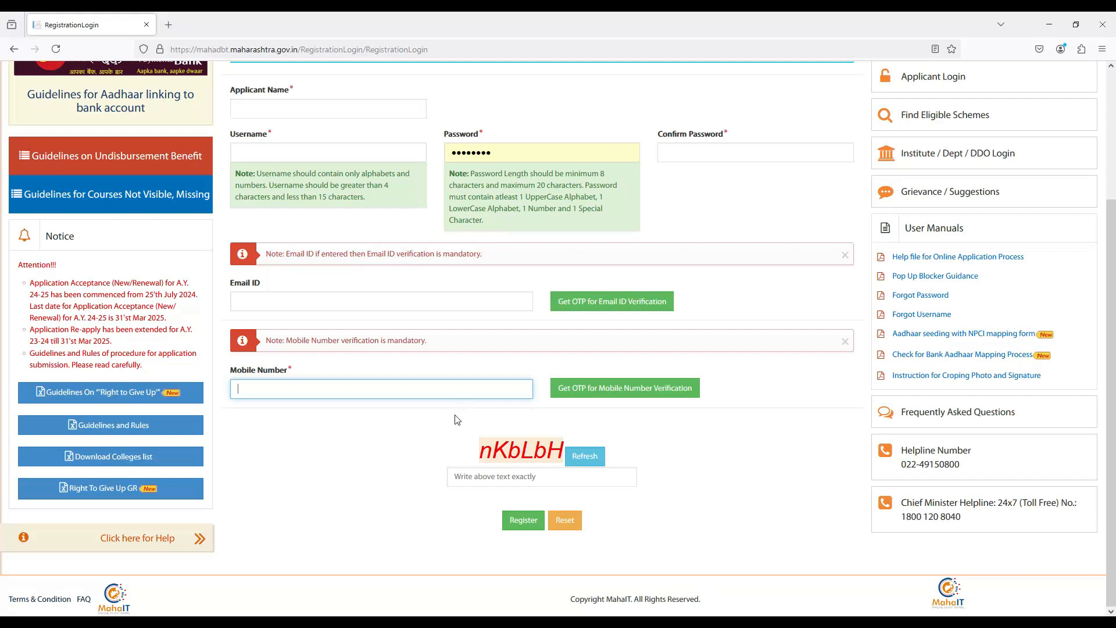
pyautogui.click(476, 480)
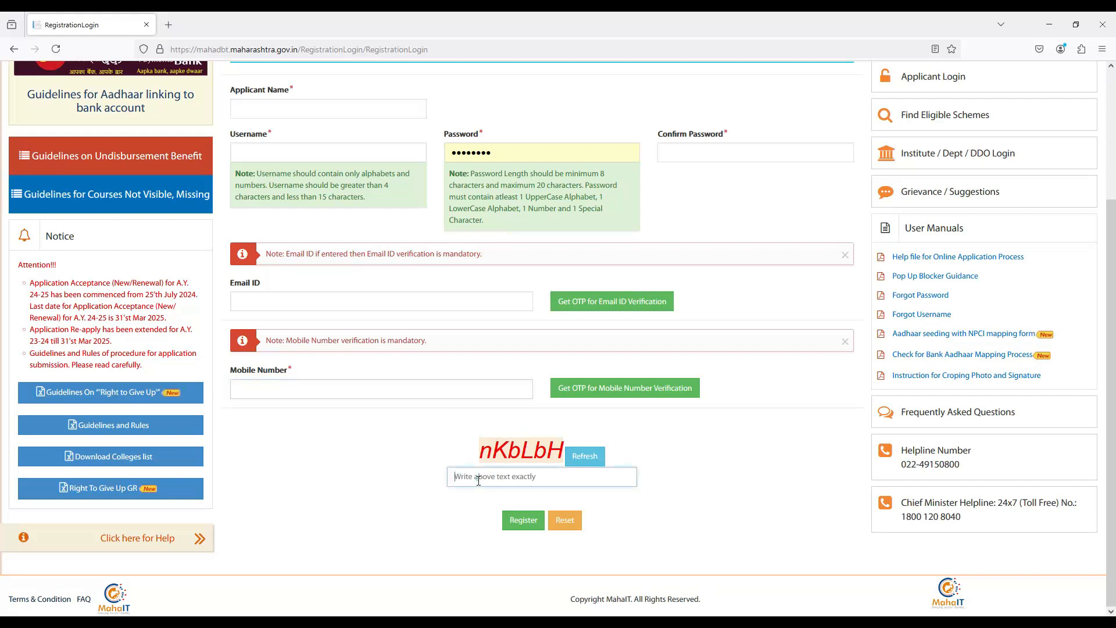
pyautogui.click(527, 527)
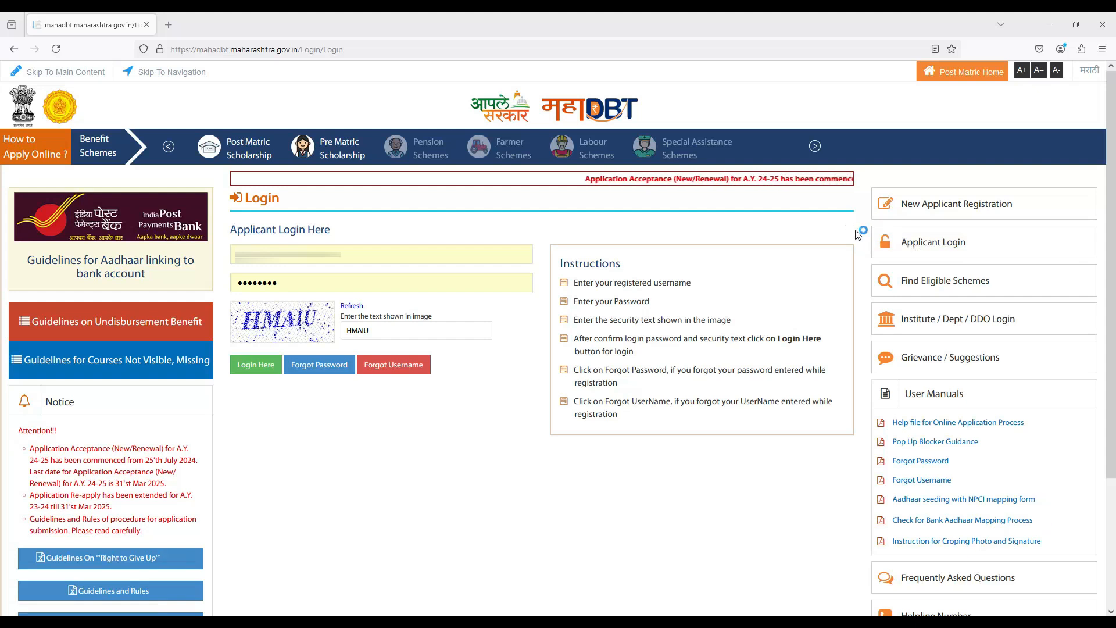
# - Log in as the applicant, confirm having an Aadhaar number, enter that number, and send the authentication OTP
pyautogui.click(936, 246)
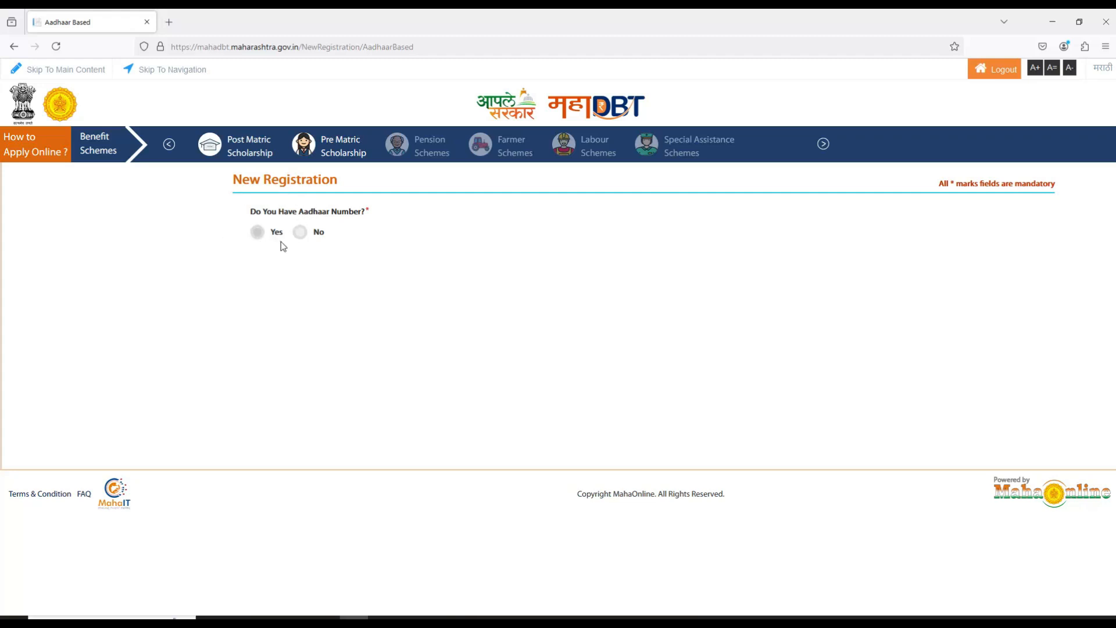
pyautogui.click(256, 232)
pyautogui.click(912, 230)
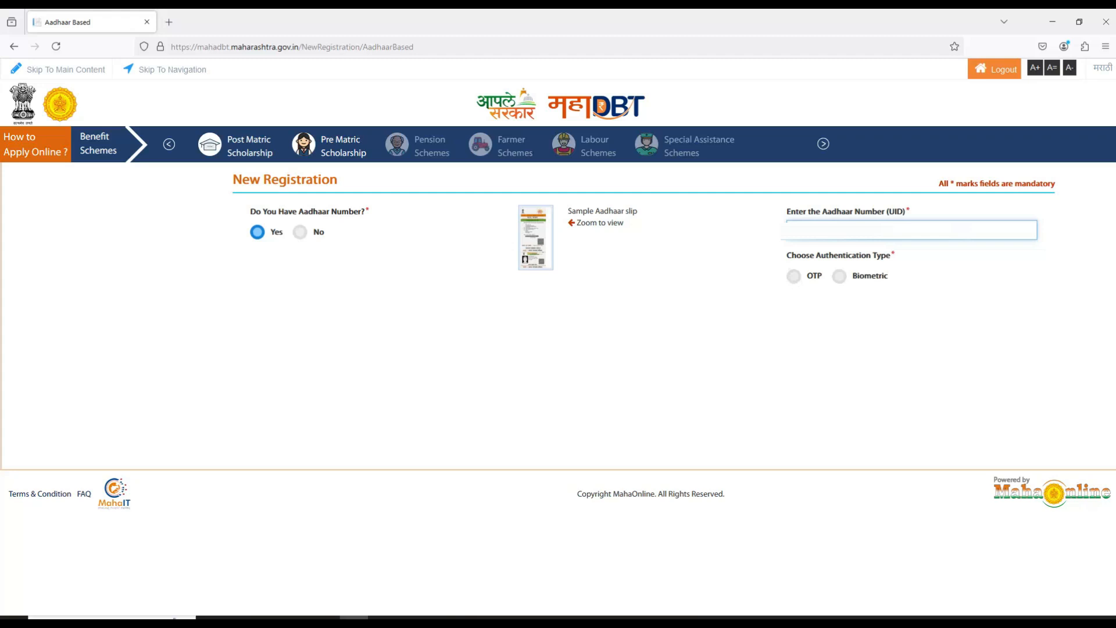
pyautogui.click(794, 278)
pyautogui.click(268, 320)
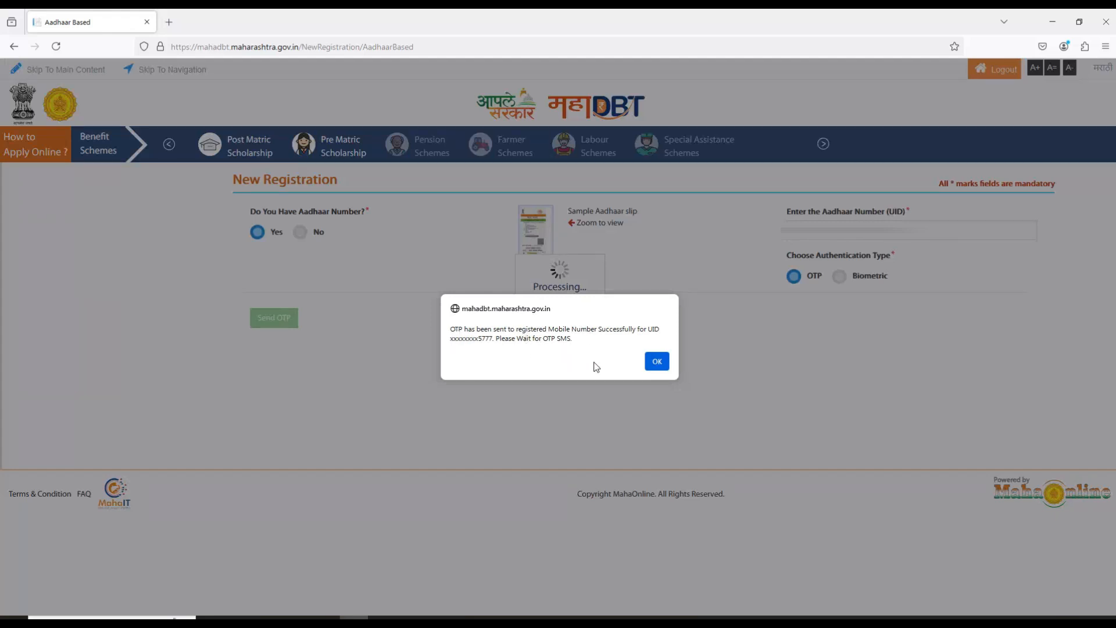
pyautogui.click(657, 361)
# - Enter the OTP received for Aadhaar authentication, verify it, and acknowledge the registration message
pyautogui.click(764, 323)
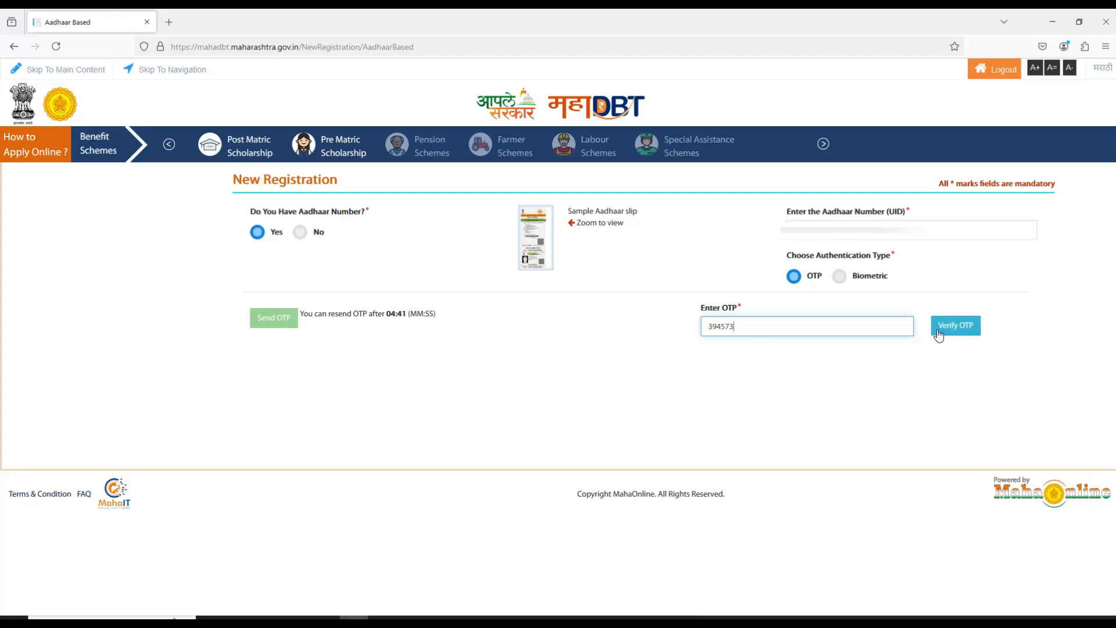
pyautogui.click(958, 328)
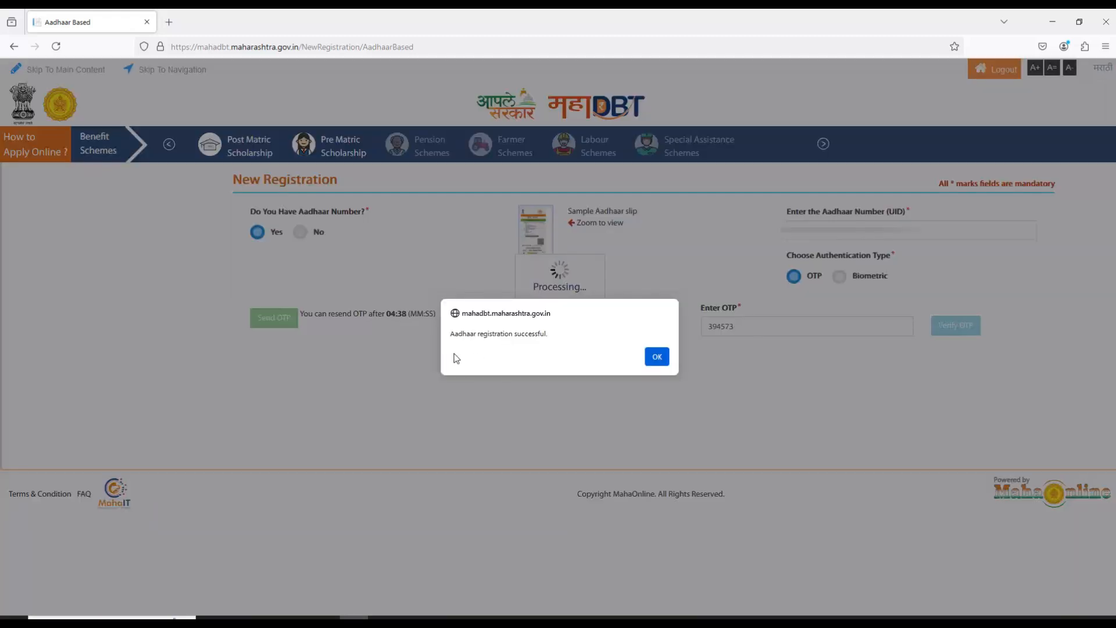
pyautogui.click(658, 358)
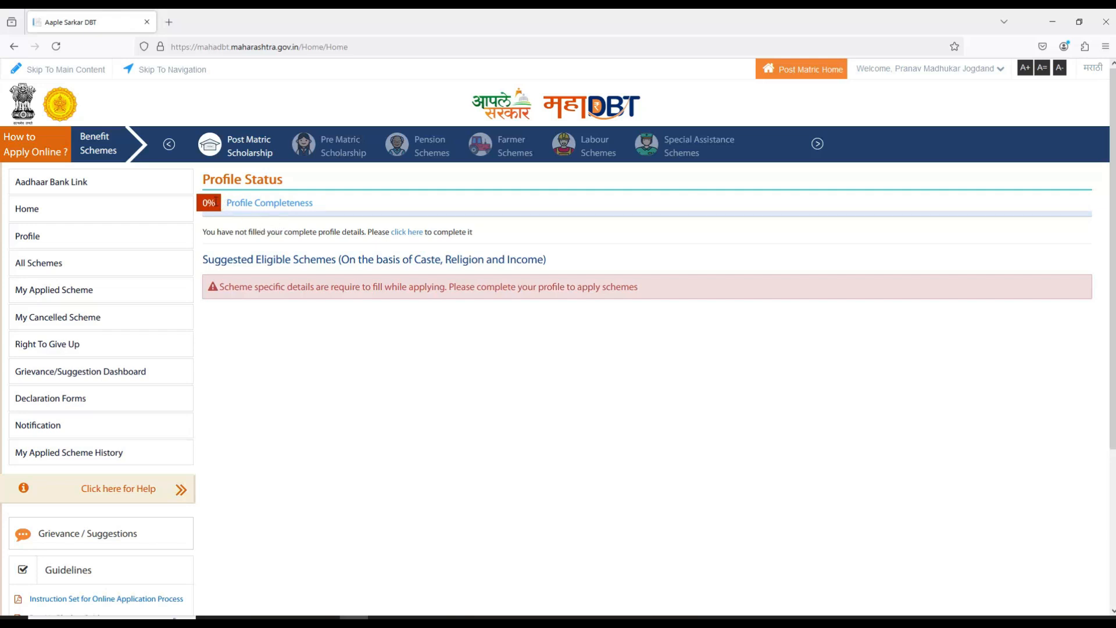
# - Open the applicant profile for completion and dismiss the A.Y. 2023-24 re-application rules
pyautogui.click(407, 232)
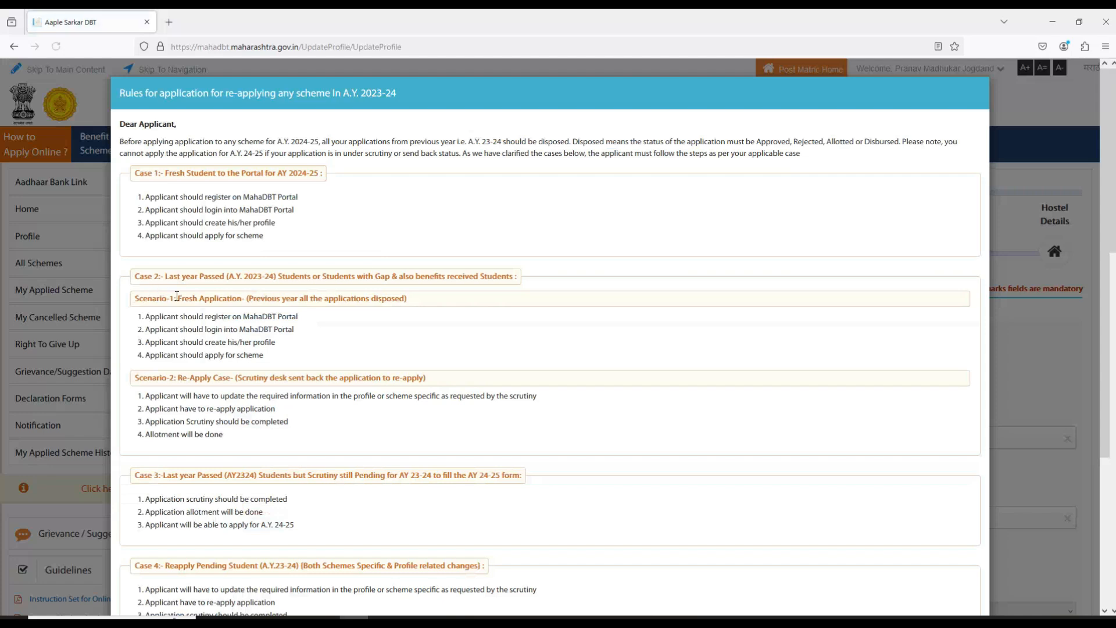
pyautogui.scroll(-5, 305, 280)
pyautogui.click(542, 572)
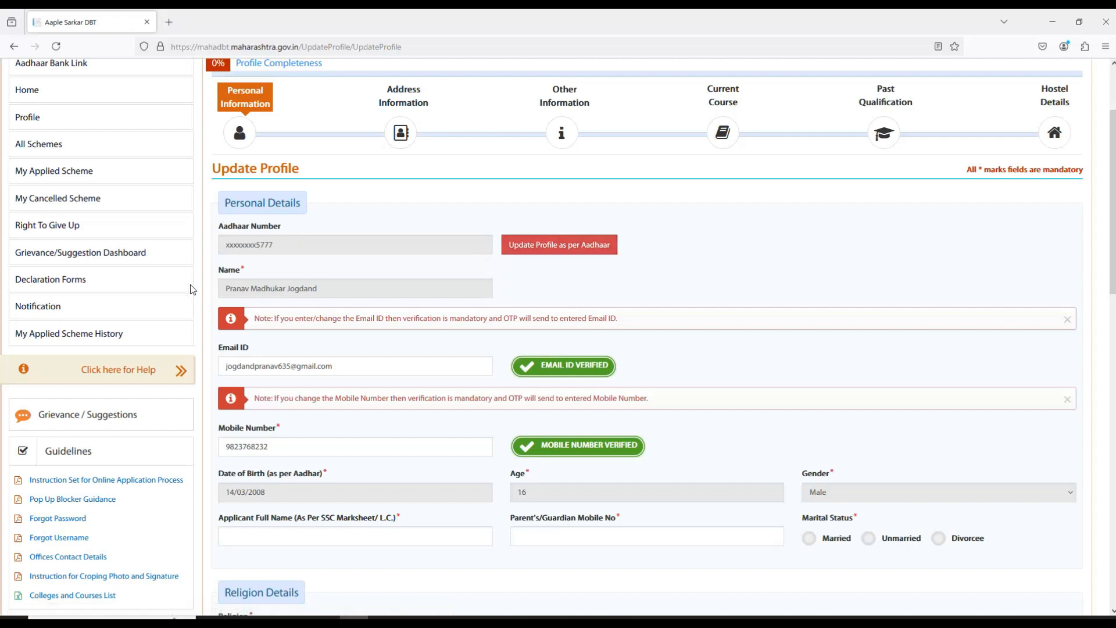
# - In Personal Details, visit the applicant's full name and parent's mobile number fields, and set the marital status to Unmarried
pyautogui.scroll(1, 342, 284)
pyautogui.scroll(-2, 334, 284)
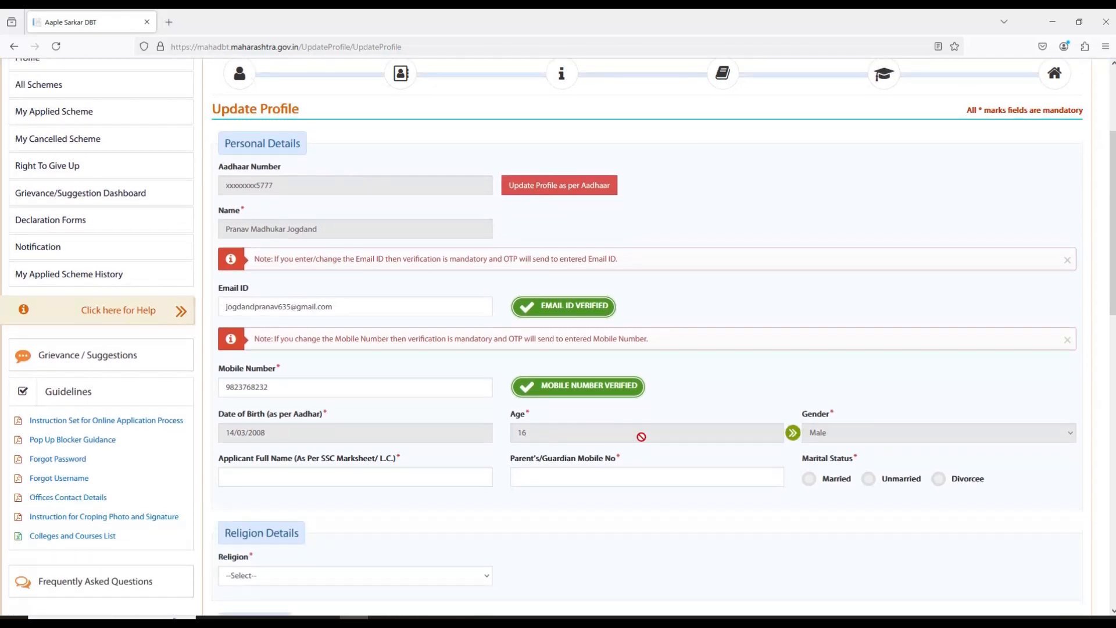
pyautogui.scroll(-6, 259, 87)
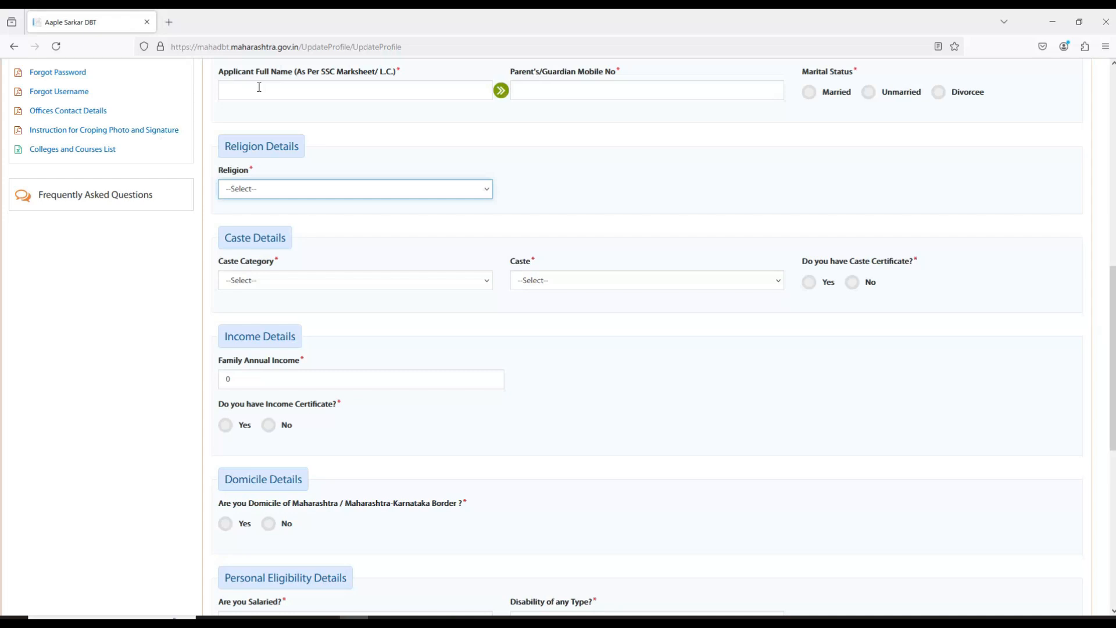
pyautogui.click(282, 92)
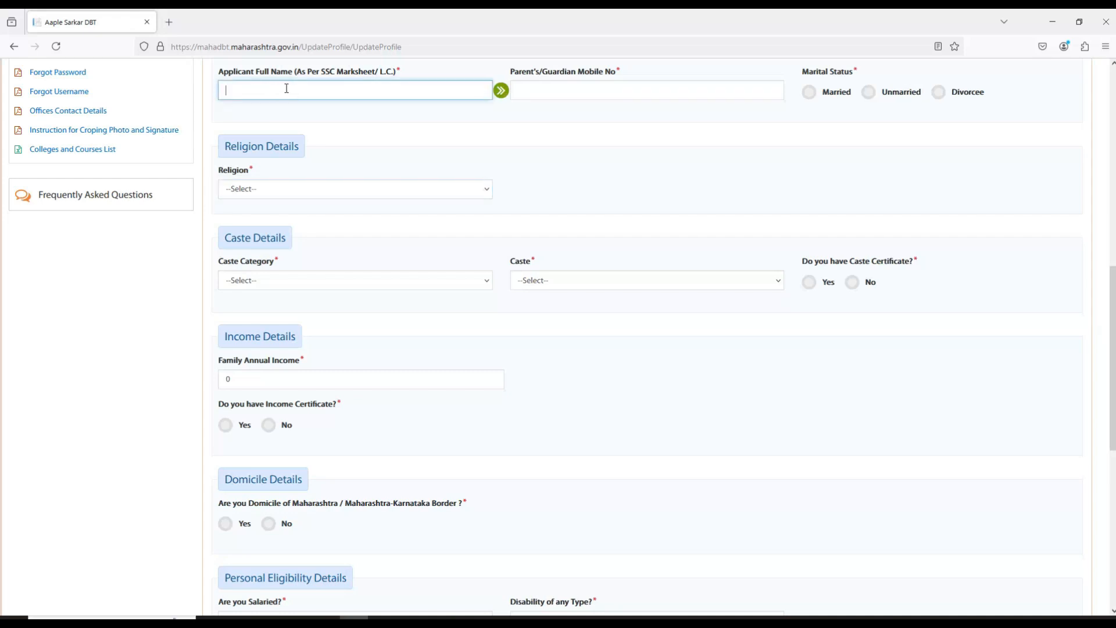
pyautogui.click(536, 88)
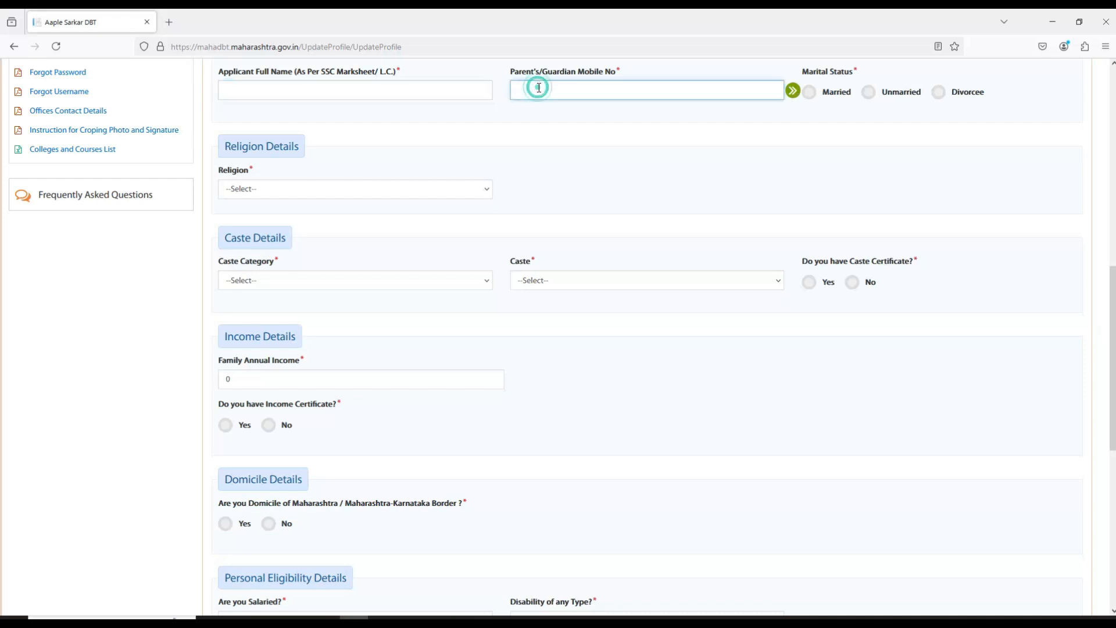
pyautogui.click(808, 93)
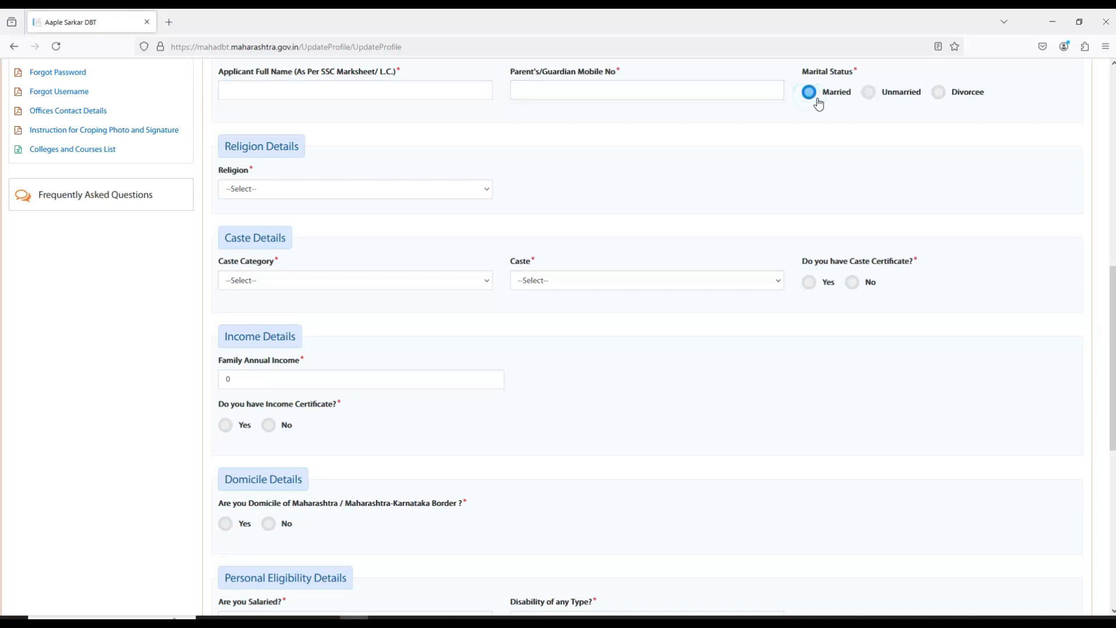
pyautogui.click(874, 94)
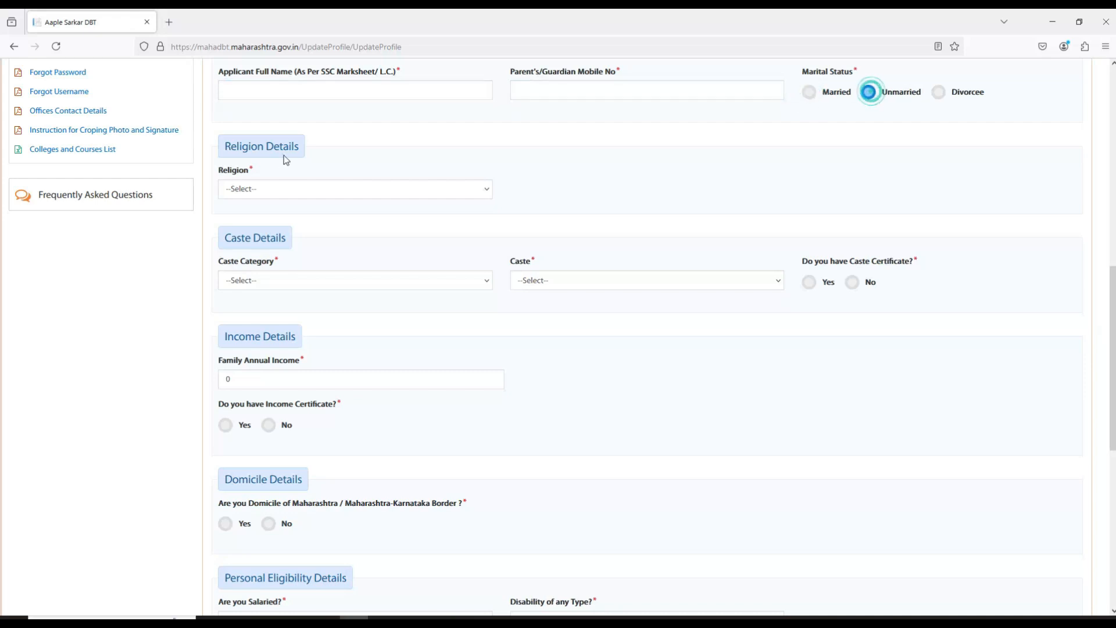
# - Set the religion to Hindu in the Religion Details section
pyautogui.click(242, 189)
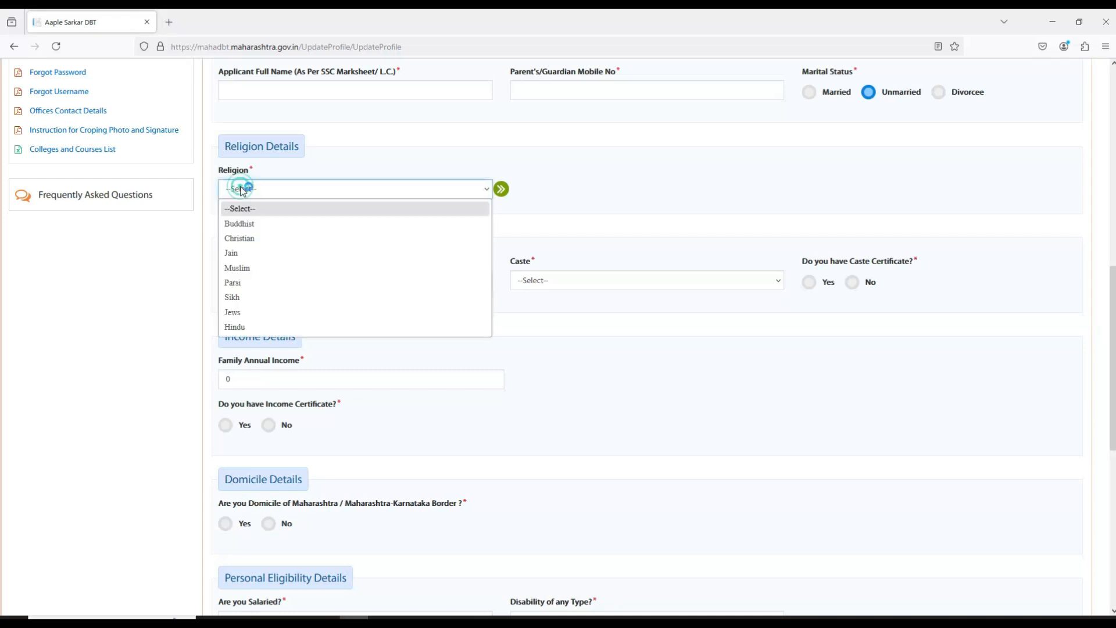
pyautogui.click(242, 189)
pyautogui.click(242, 189)
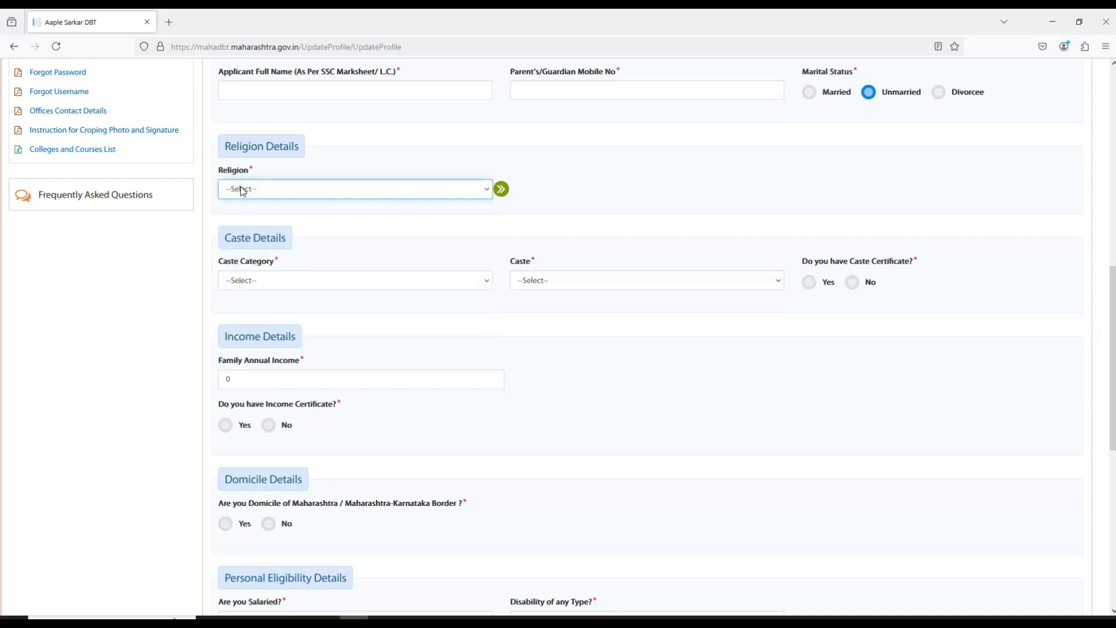
pyautogui.click(240, 188)
pyautogui.click(251, 194)
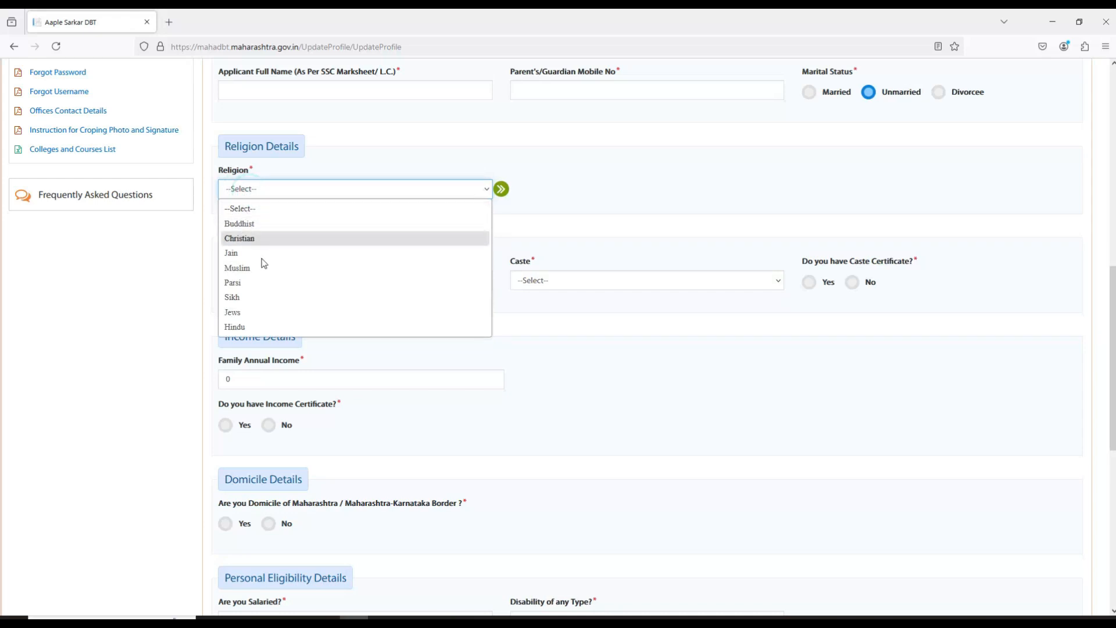
pyautogui.click(250, 326)
# - Set the caste category to (OBC) Other Backward Class and the caste to (108)Mhali, and declare a caste certificate without a barcode
pyautogui.click(261, 287)
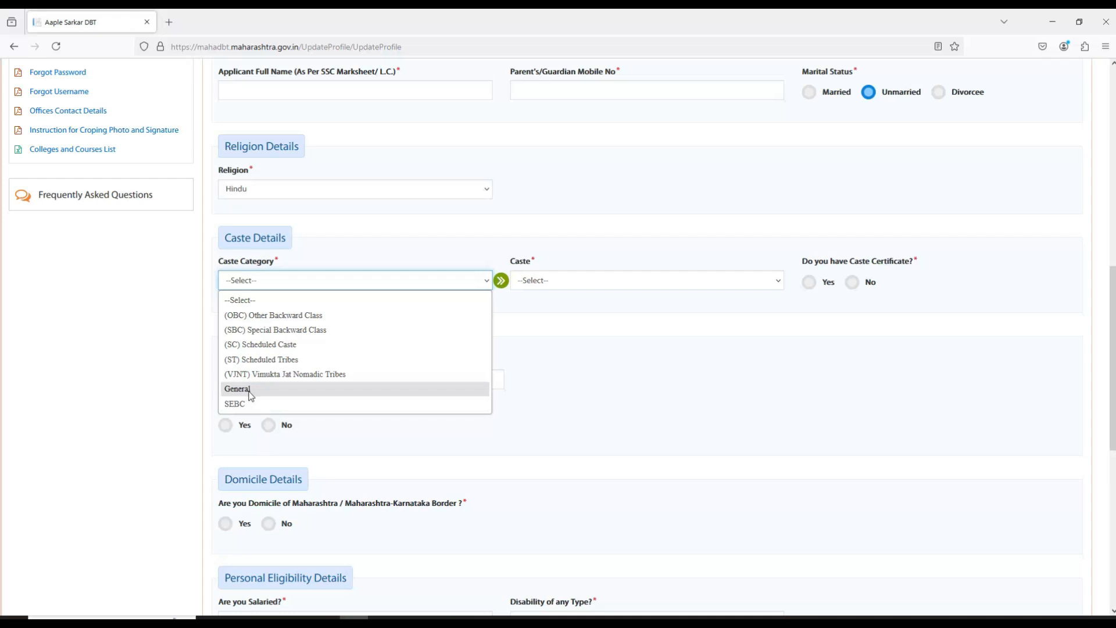
pyautogui.click(250, 315)
pyautogui.click(583, 282)
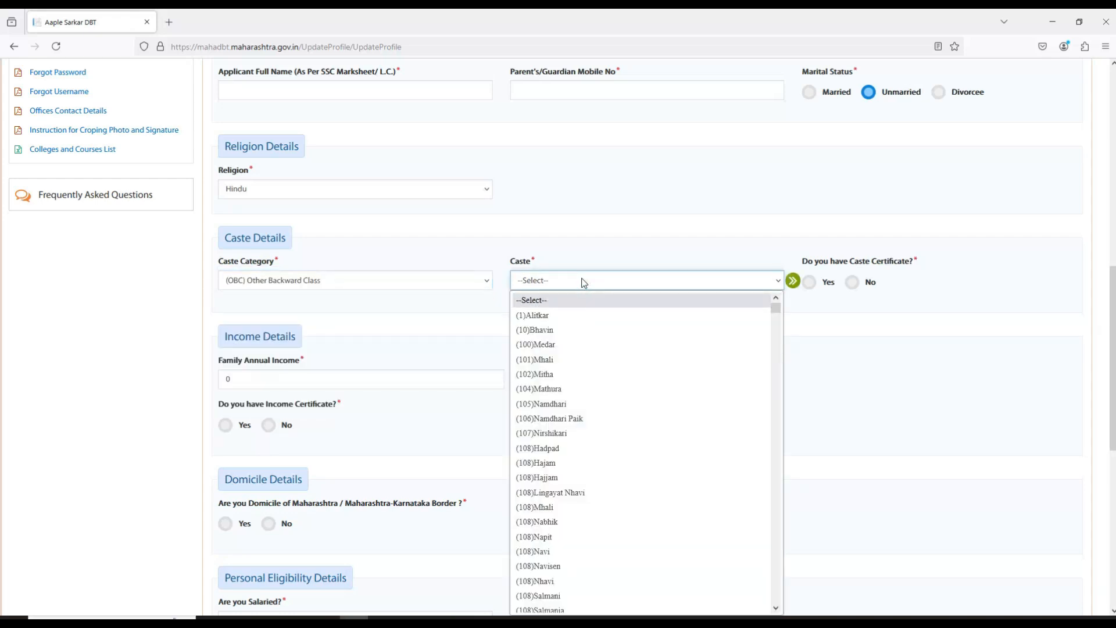
pyautogui.click(534, 507)
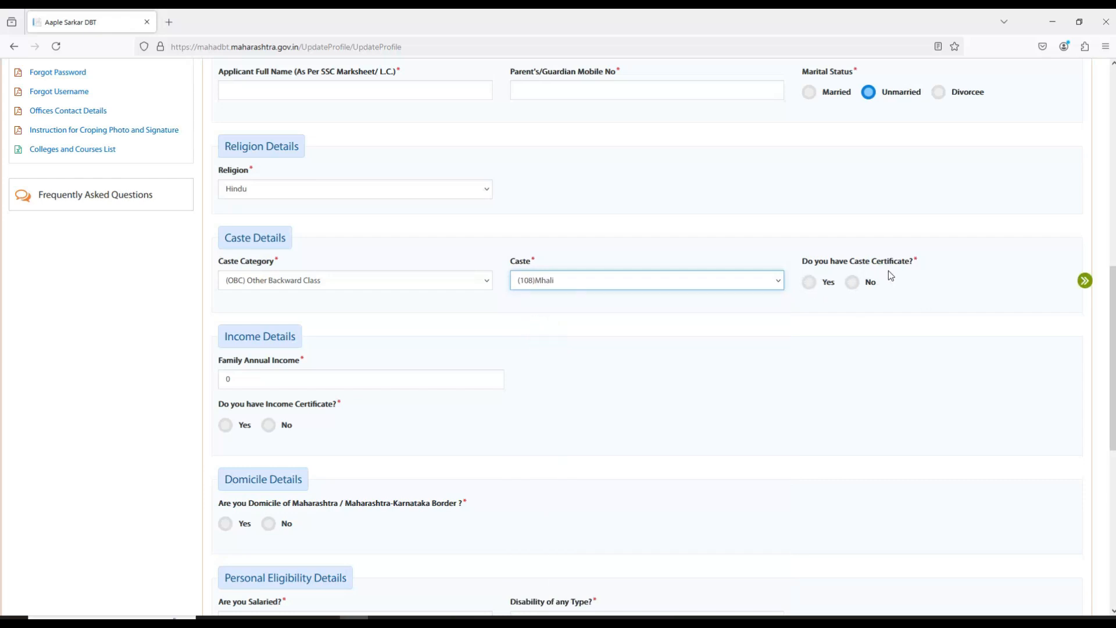
pyautogui.click(808, 282)
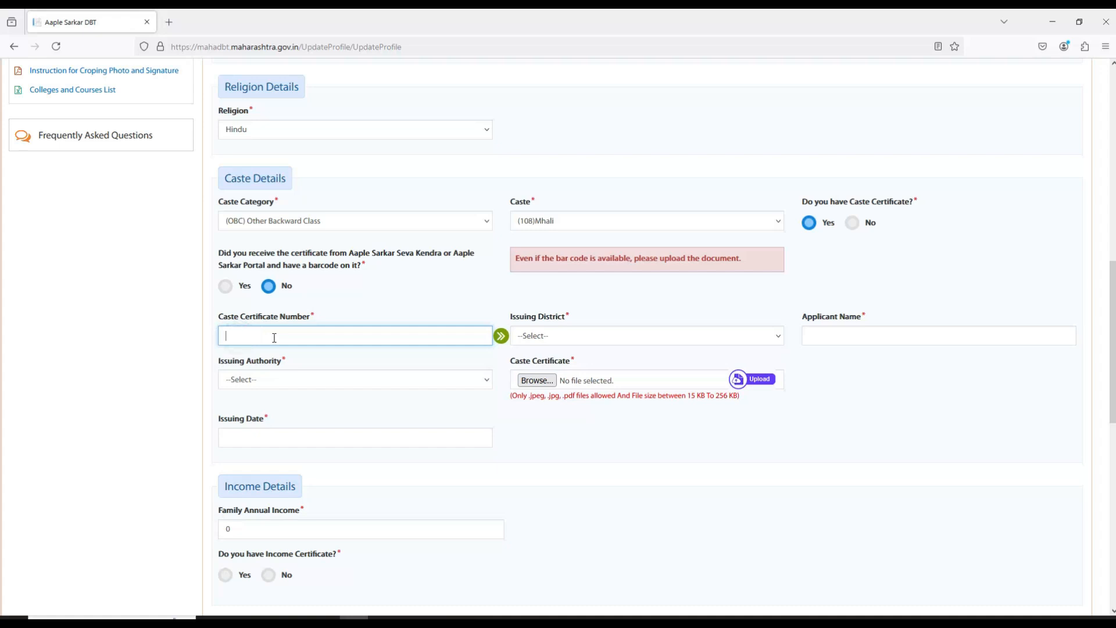
# - Set the caste certificate's issuing district to Beed and issuing authority to Sub Divisional Officer(SDO), and open the issuing date calendar
pyautogui.click(607, 336)
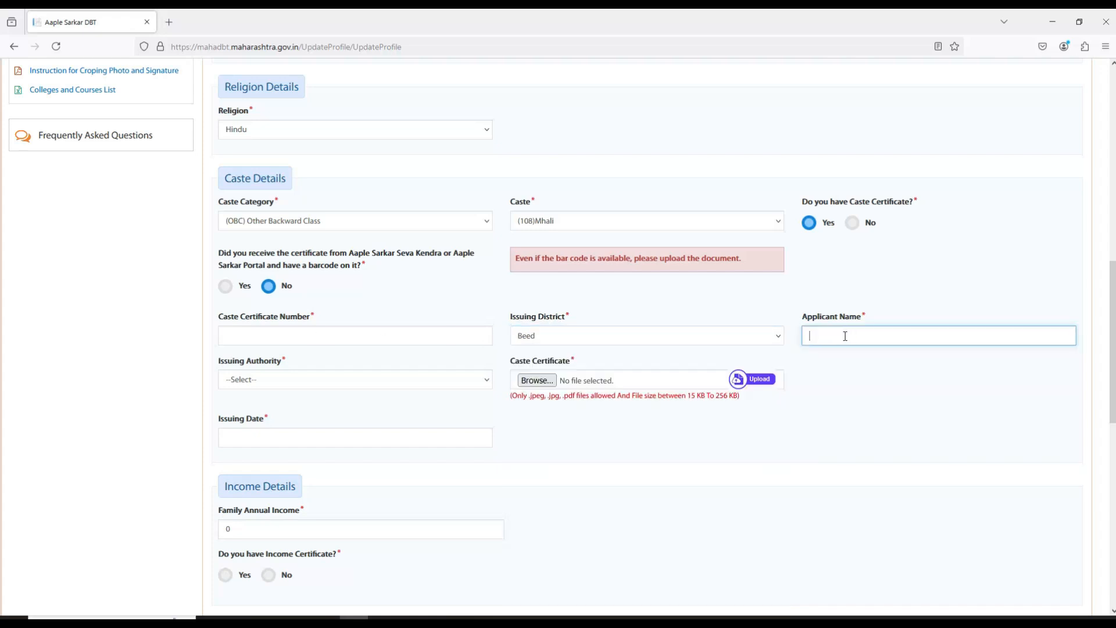
pyautogui.click(258, 379)
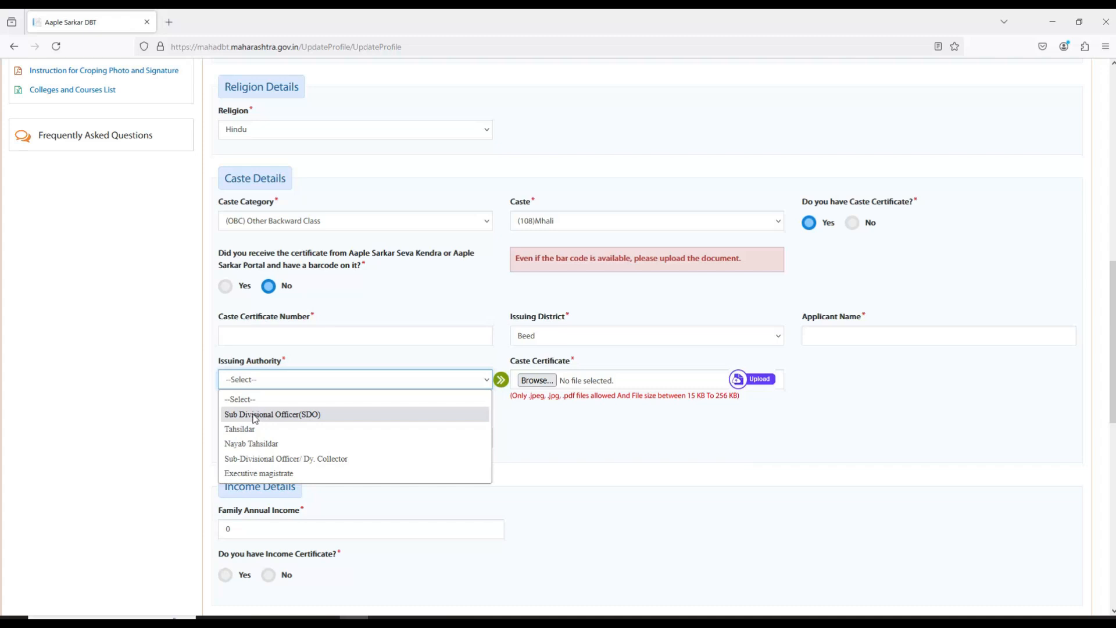
pyautogui.click(268, 414)
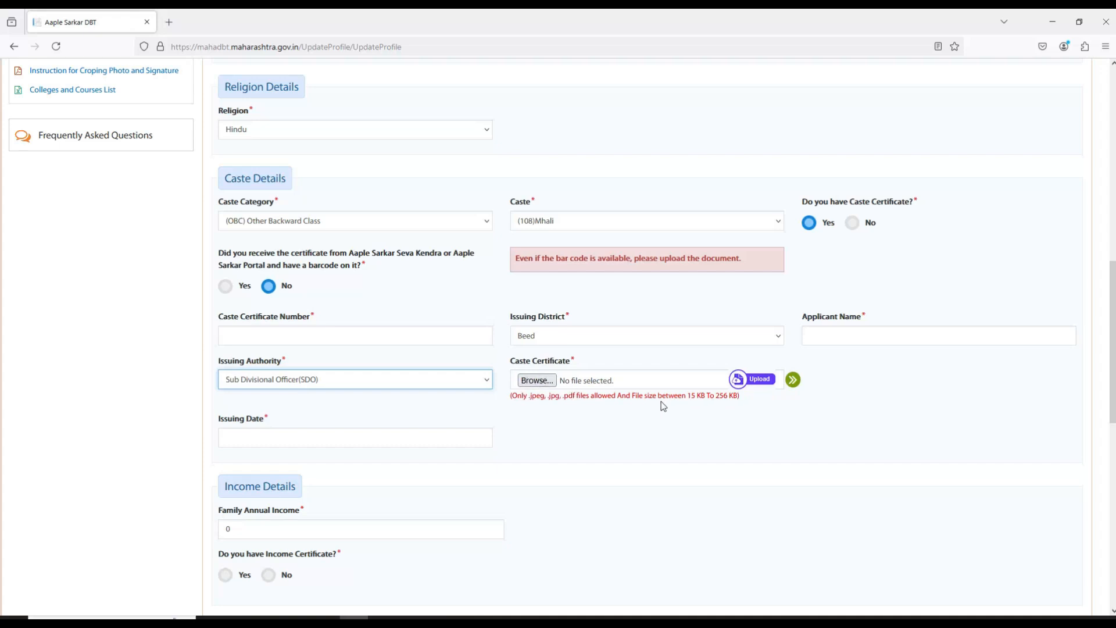
pyautogui.click(244, 434)
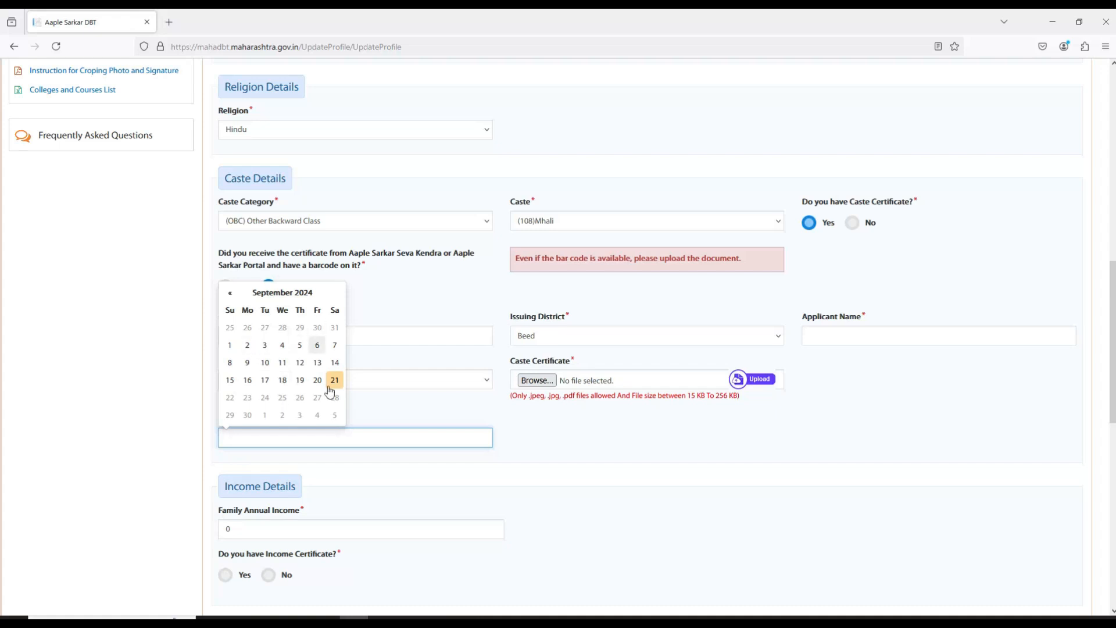
# - In Income Details, visit the family annual income and certificate number fields, and declare an income certificate without a barcode
pyautogui.scroll(-5, 249, 231)
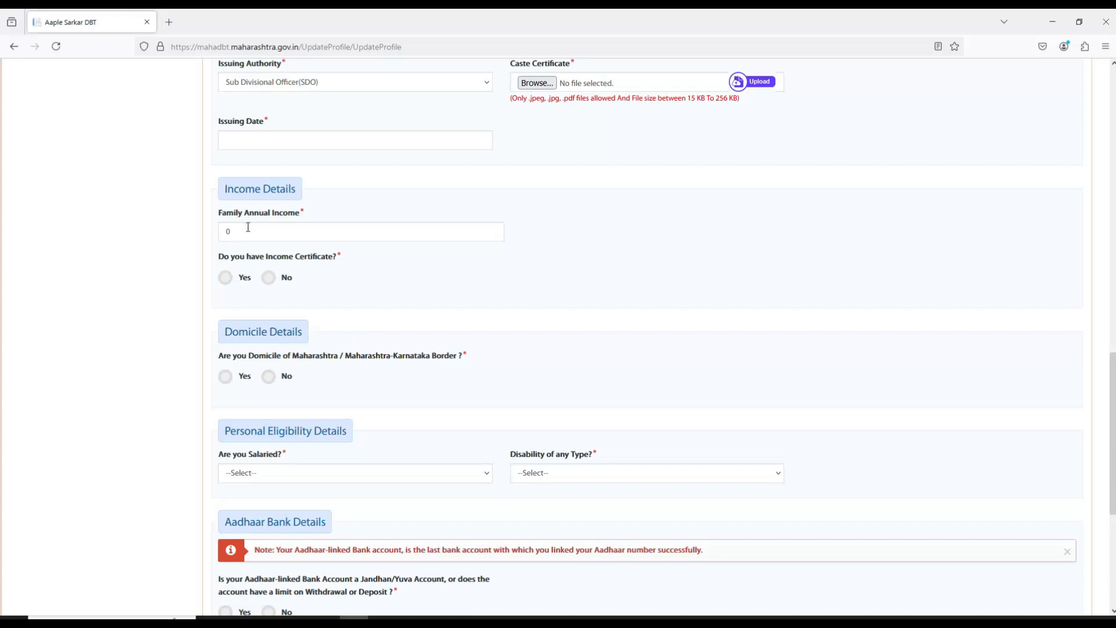
pyautogui.click(231, 225)
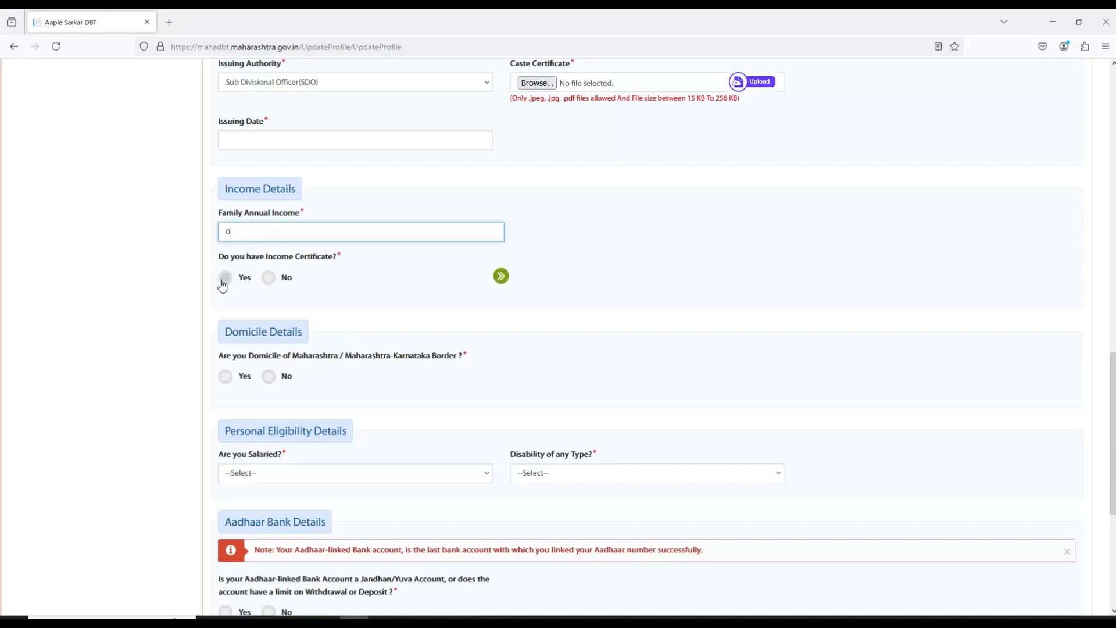
pyautogui.click(226, 277)
pyautogui.click(804, 306)
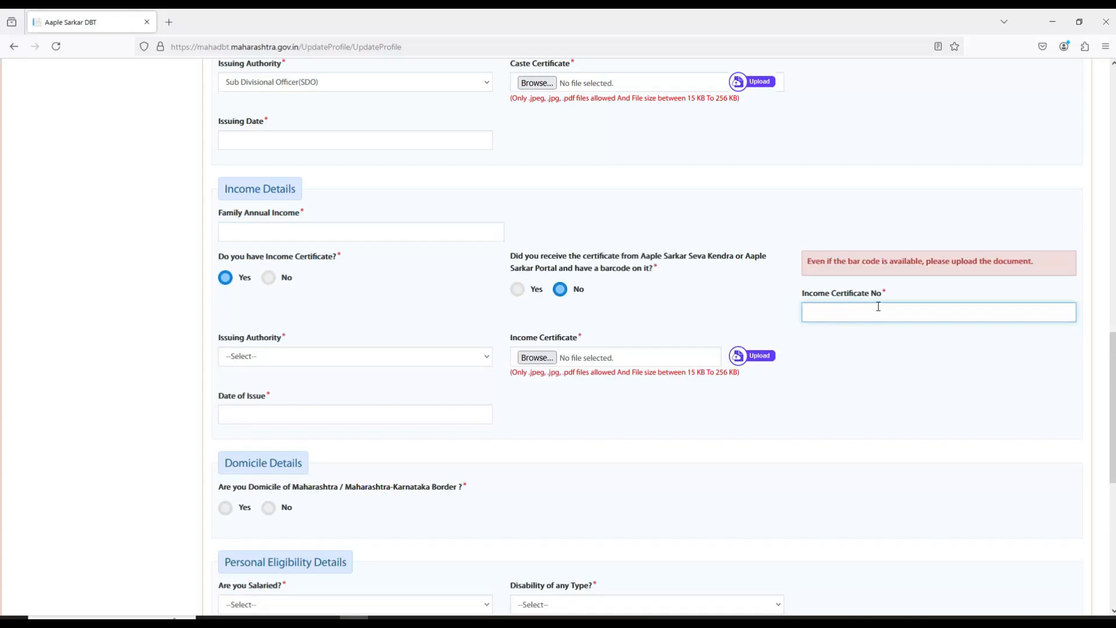
# - Set the income certificate's issuing authority to Tahsildar and open its date of issue calendar
pyautogui.click(288, 357)
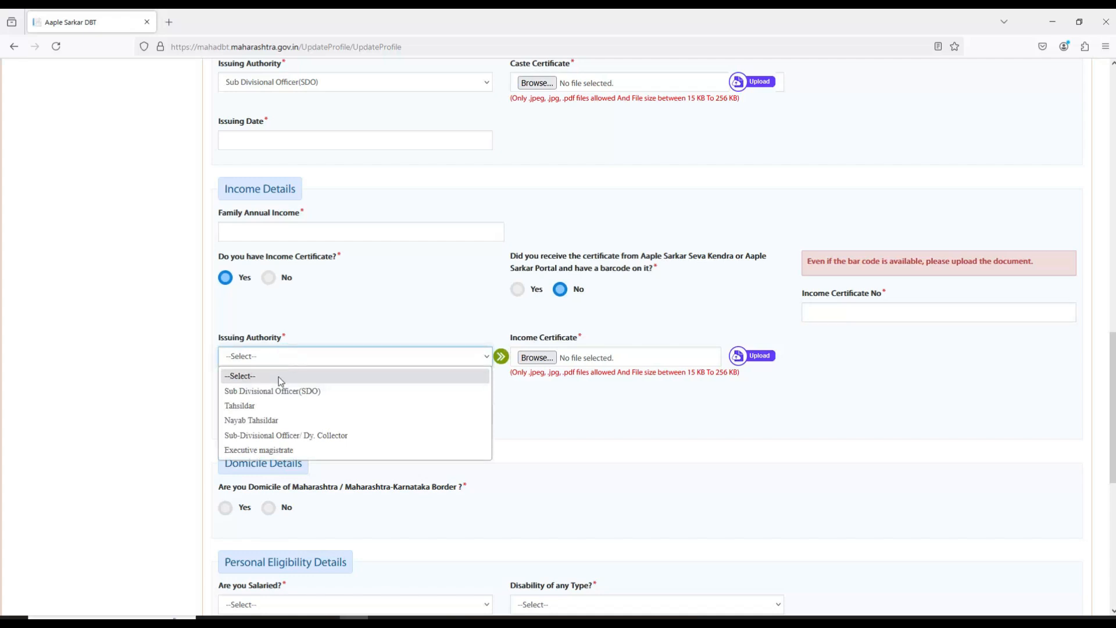
pyautogui.click(255, 407)
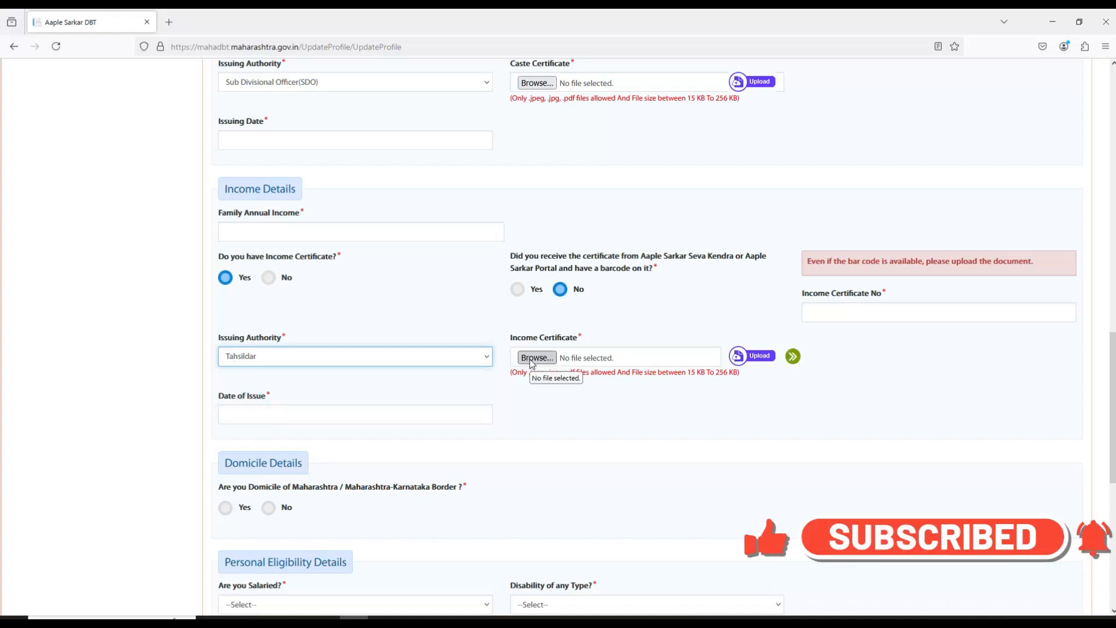
pyautogui.click(250, 412)
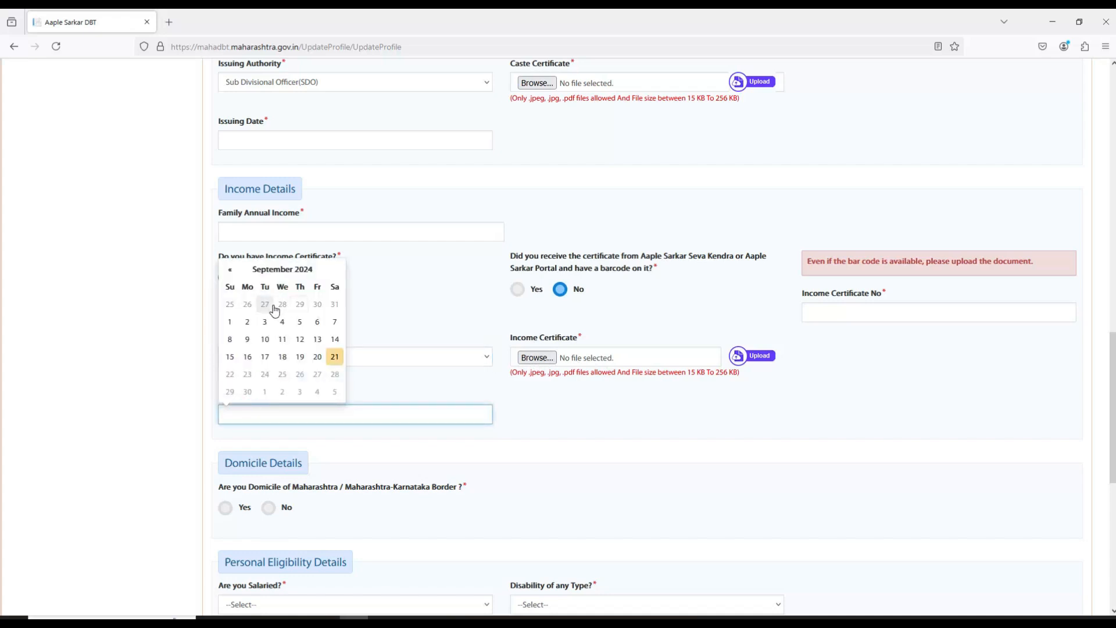
# - Declare Maharashtra domicile with a domicile certificate, set the relationship type to Self, and state that the certificate has no barcode
pyautogui.scroll(-3, 372, 296)
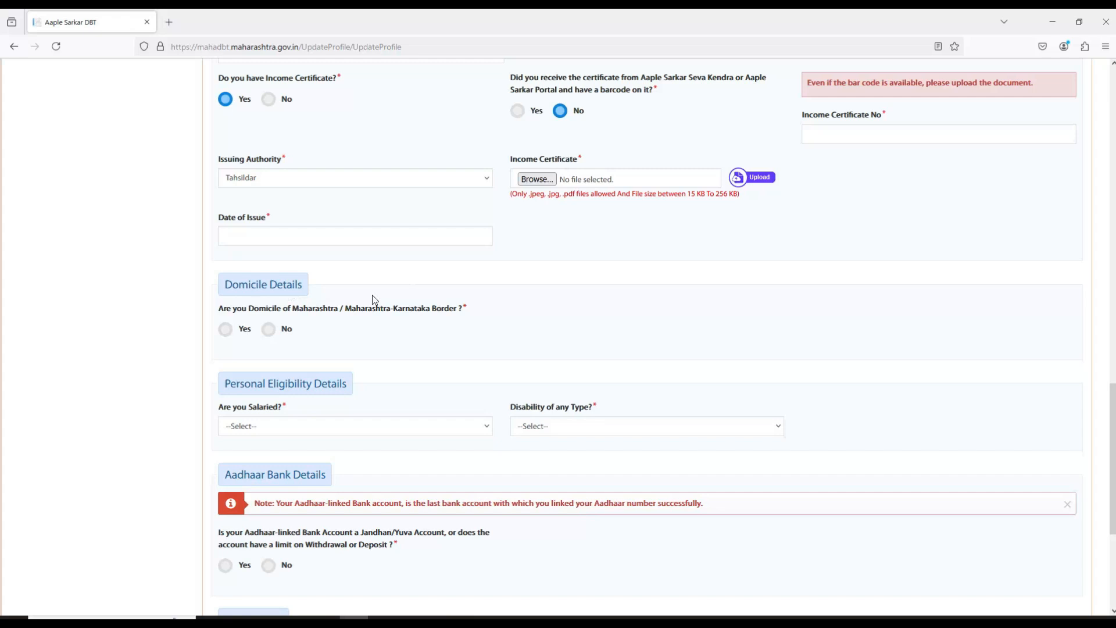
pyautogui.click(226, 328)
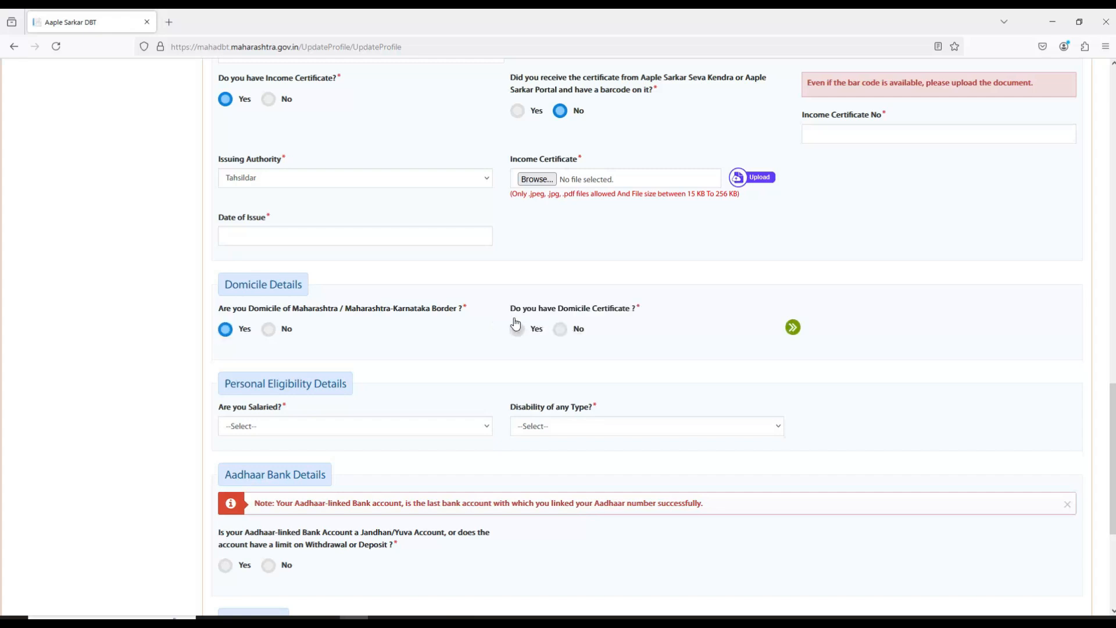
pyautogui.click(516, 329)
pyautogui.click(843, 327)
pyautogui.click(816, 361)
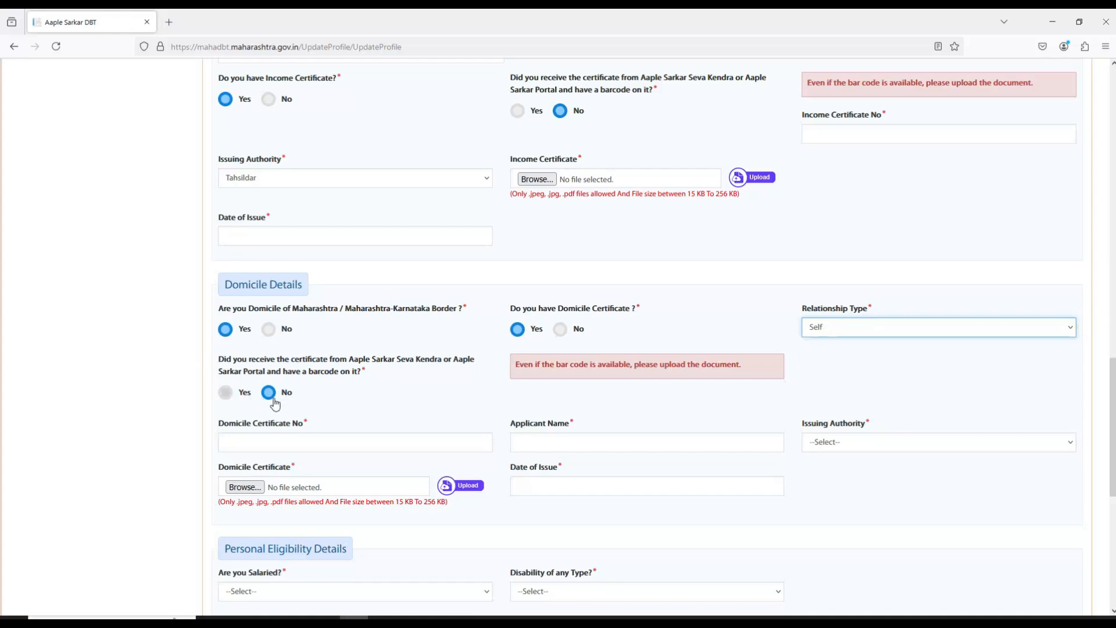
# - Visit the domicile certificate number and applicant name fields, set the issuing authority to Tahsildar, and open the date of issue calendar
pyautogui.scroll(-1, 174, 424)
pyautogui.click(240, 442)
pyautogui.click(567, 380)
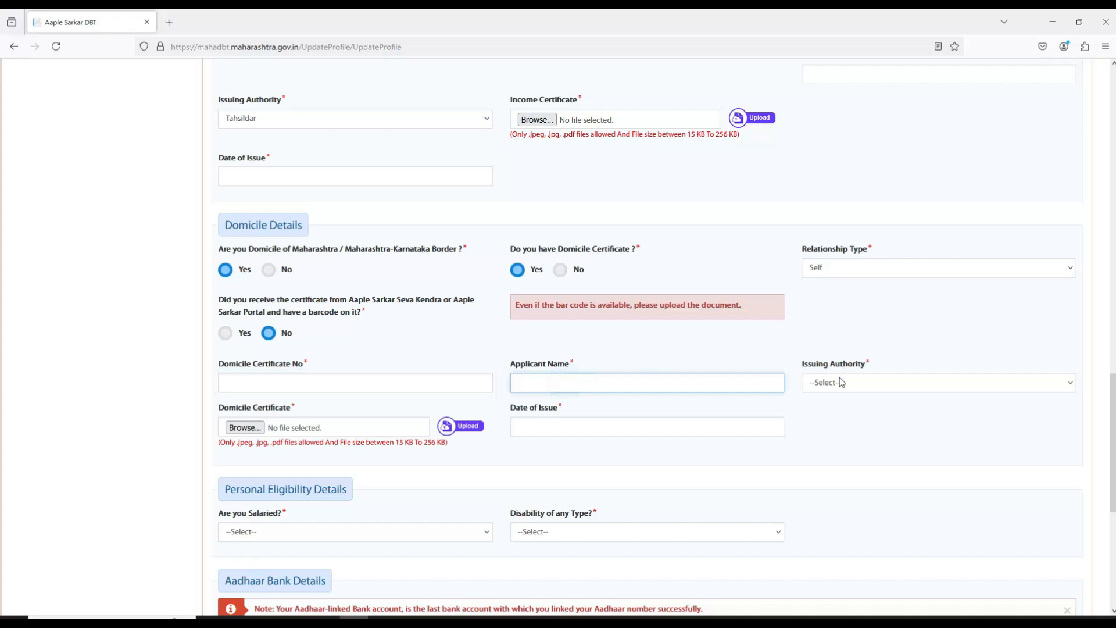
pyautogui.click(891, 384)
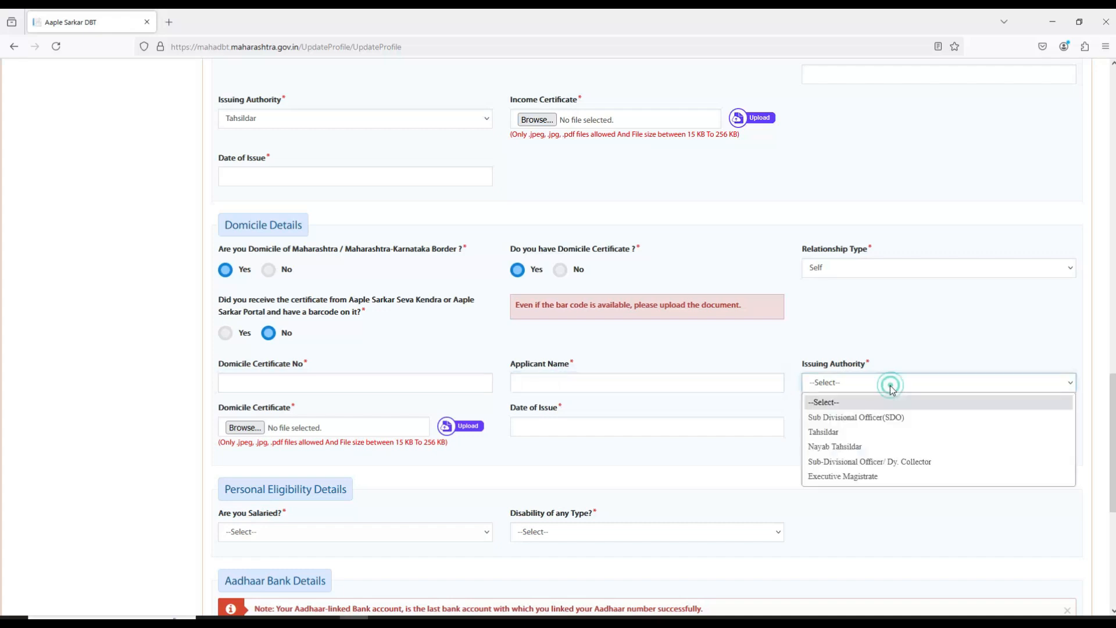
pyautogui.click(822, 431)
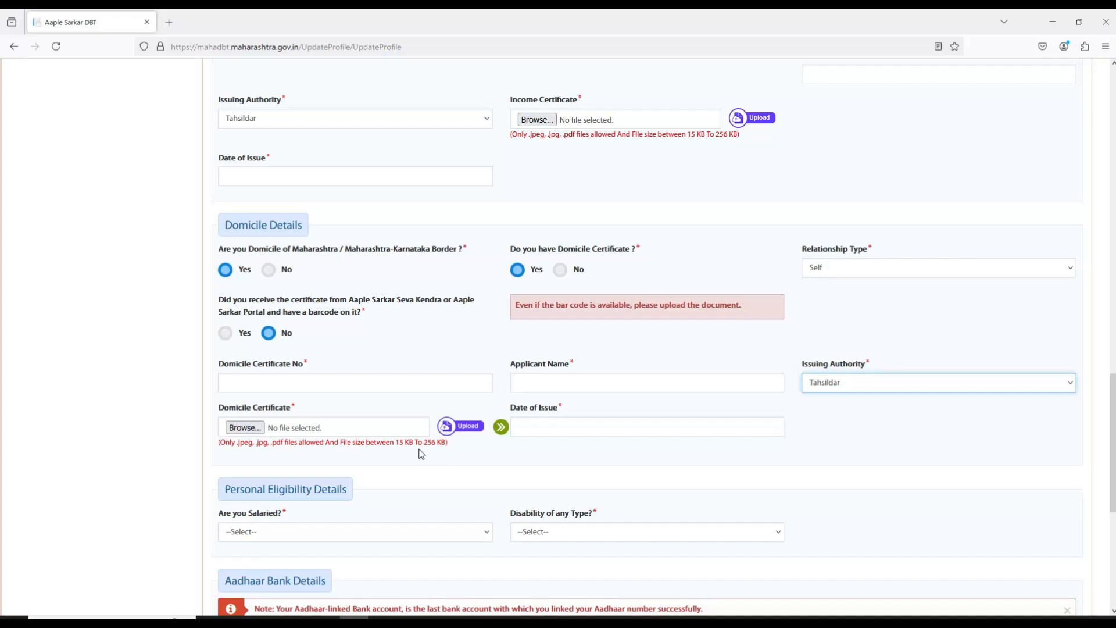
pyautogui.click(549, 426)
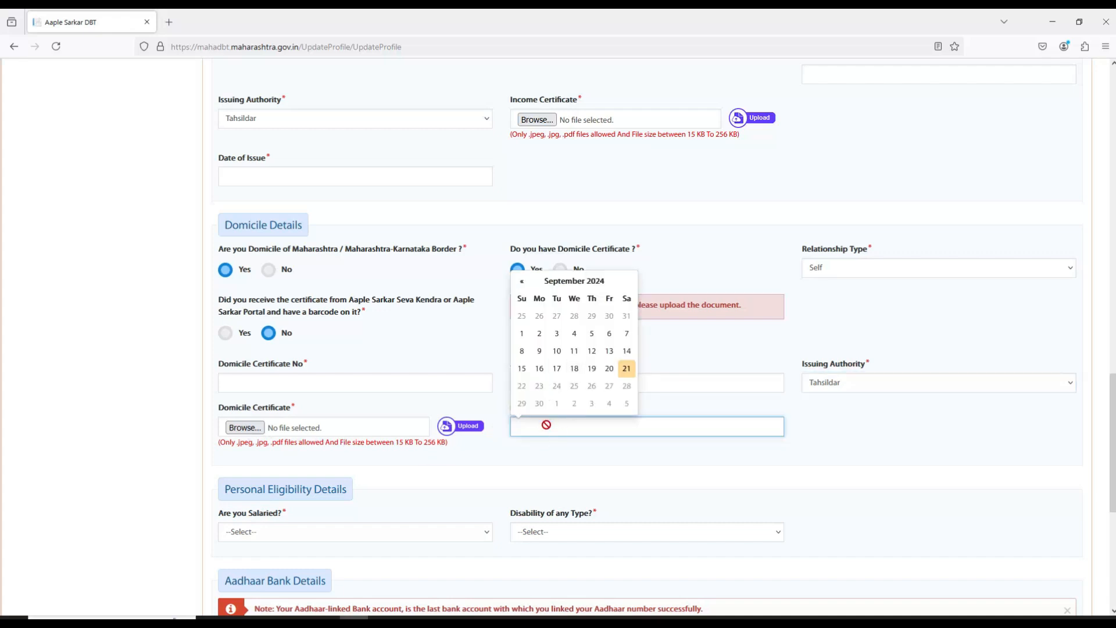
# - In Personal Eligibility Details, answer No for being salaried and No for any type of disability
pyautogui.scroll(-1, 548, 423)
pyautogui.click(654, 408)
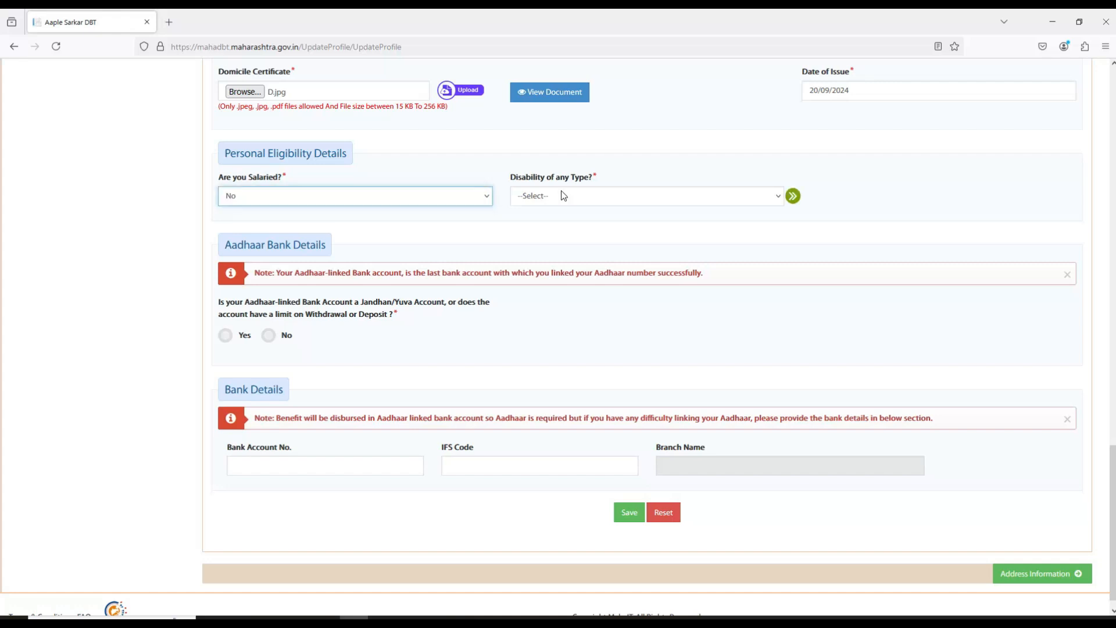
pyautogui.click(560, 190)
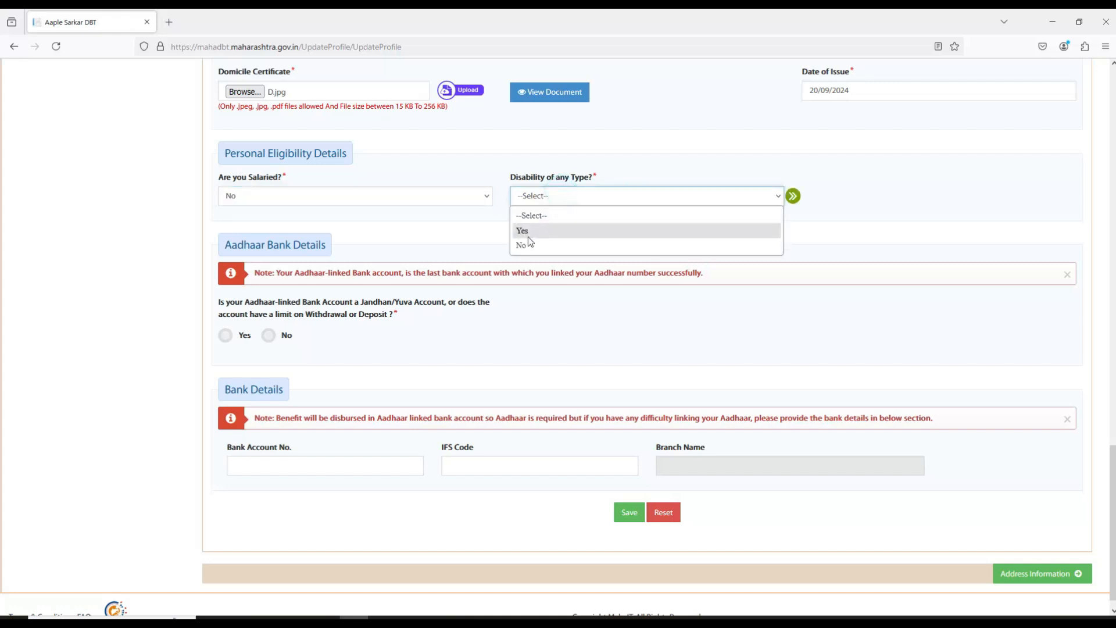
pyautogui.click(529, 231)
pyautogui.click(844, 198)
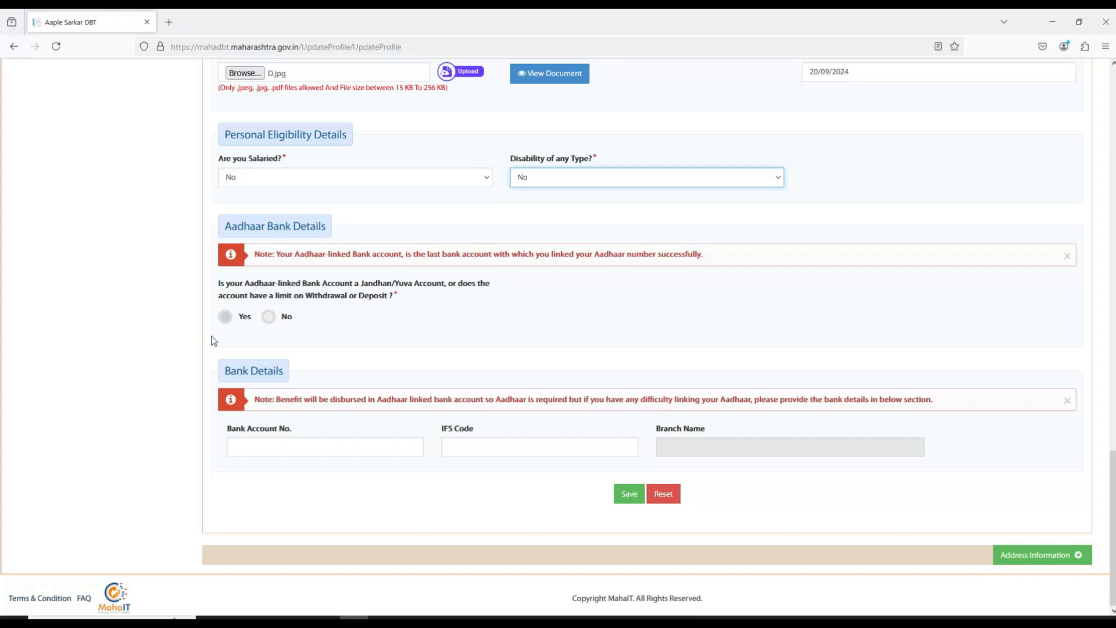
# - Declare the Aadhaar-linked account as a Jandhan/Yuva or limited account, and visit the bank account number, IFS code and branch name fields
pyautogui.click(245, 316)
pyautogui.click(272, 446)
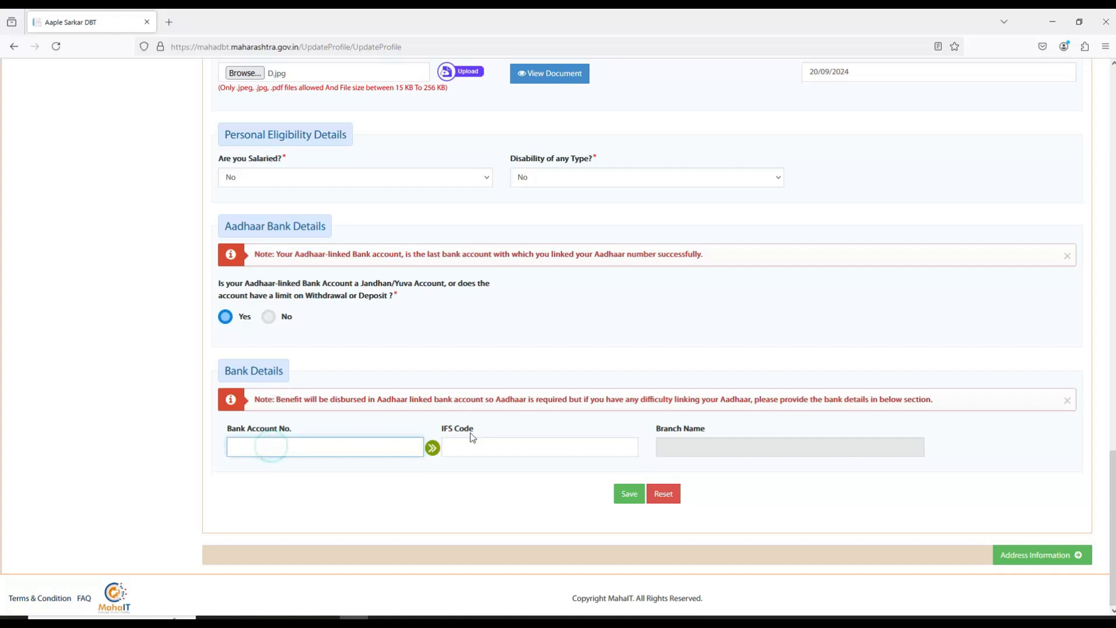
pyautogui.click(506, 444)
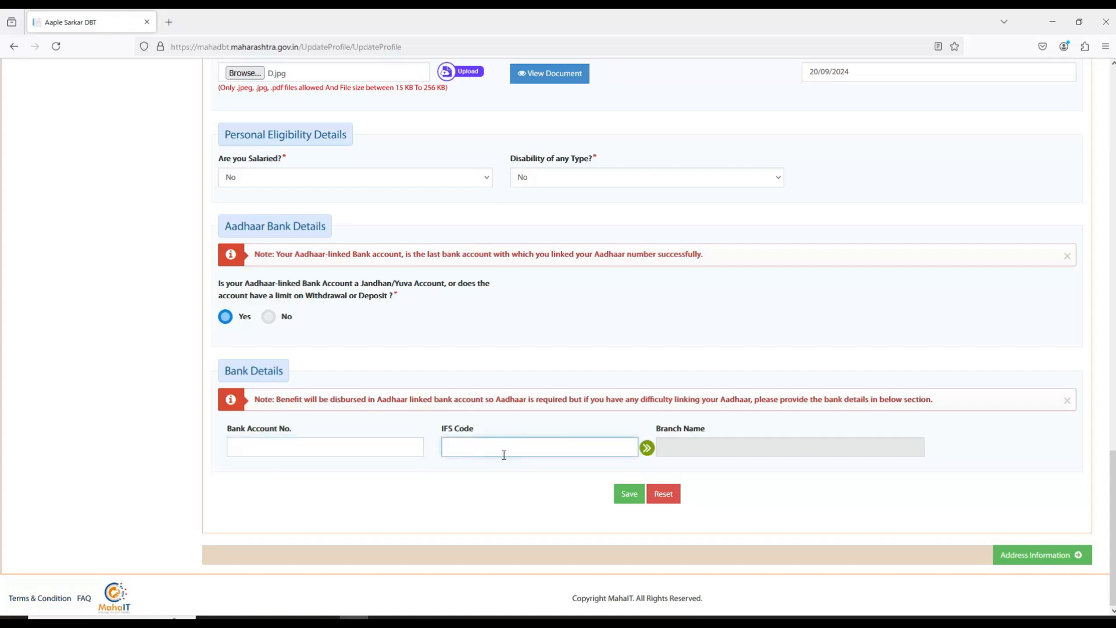
pyautogui.click(697, 441)
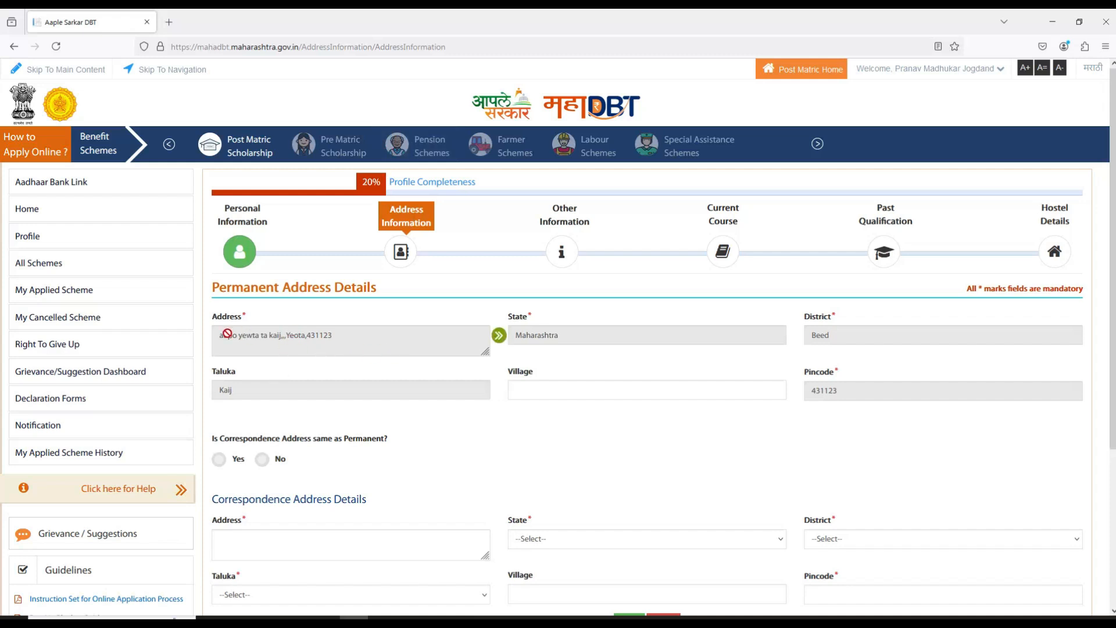
# - Enter the applicant's village in the permanent address and mark the correspondence address as the same as permanent
pyautogui.click(584, 391)
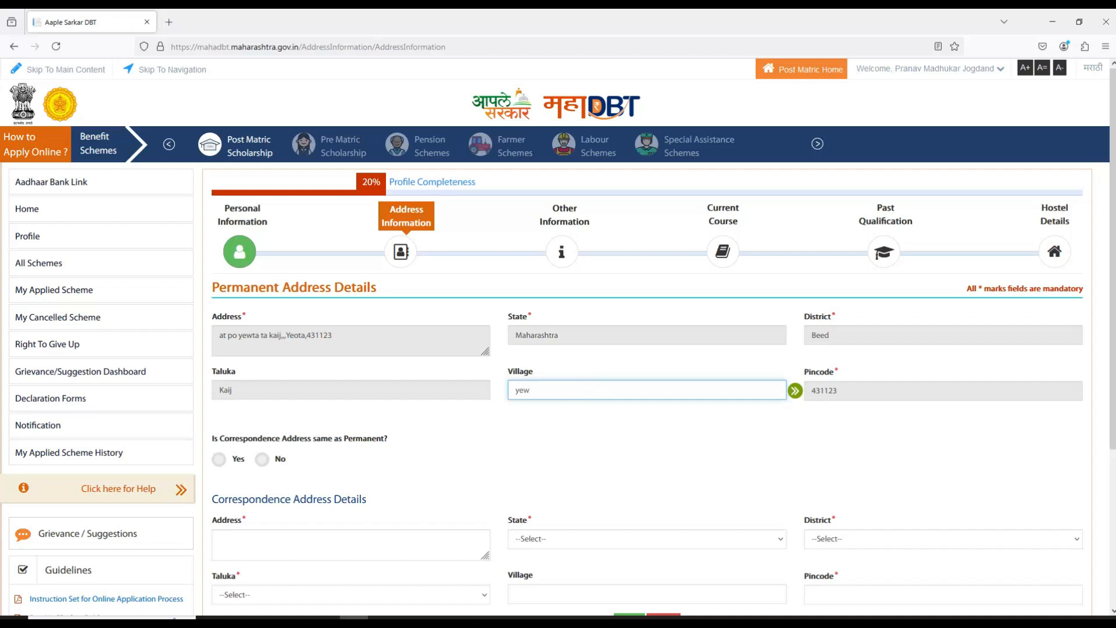
pyautogui.write('YEWTA')
pyautogui.scroll(-1, 219, 398)
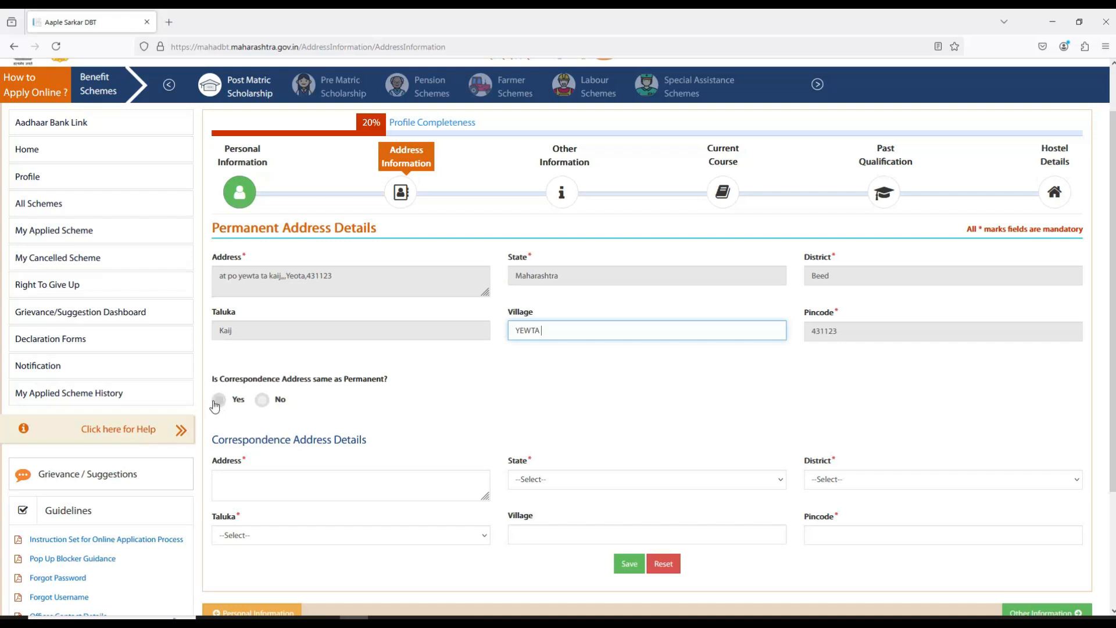
pyautogui.click(220, 401)
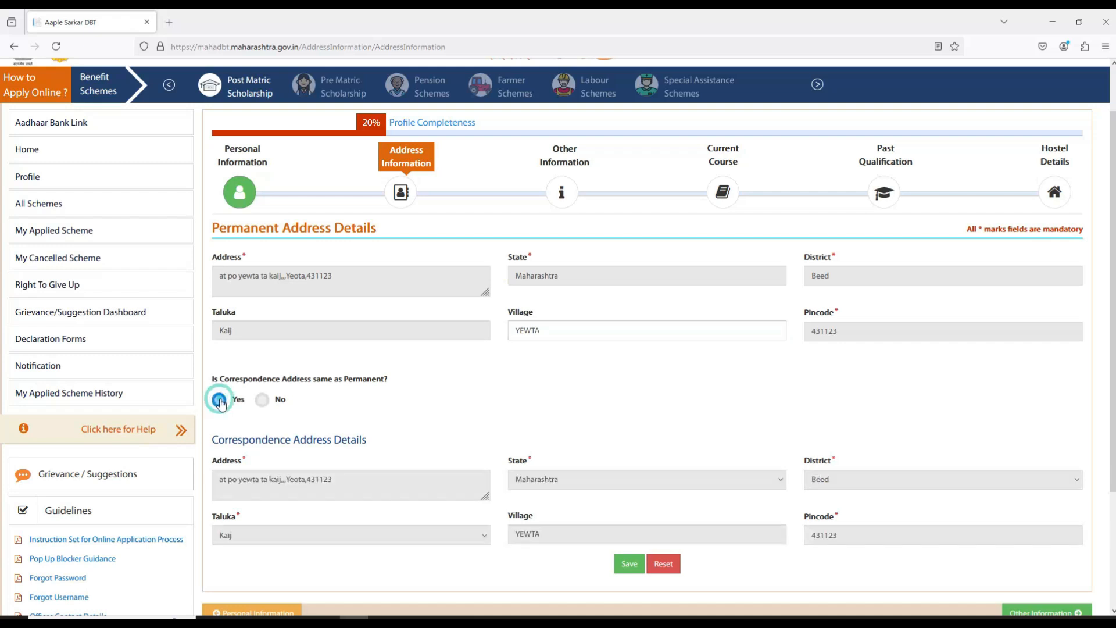
# - Switch the correspondence address to not the same as permanent, and save the address information
pyautogui.click(266, 405)
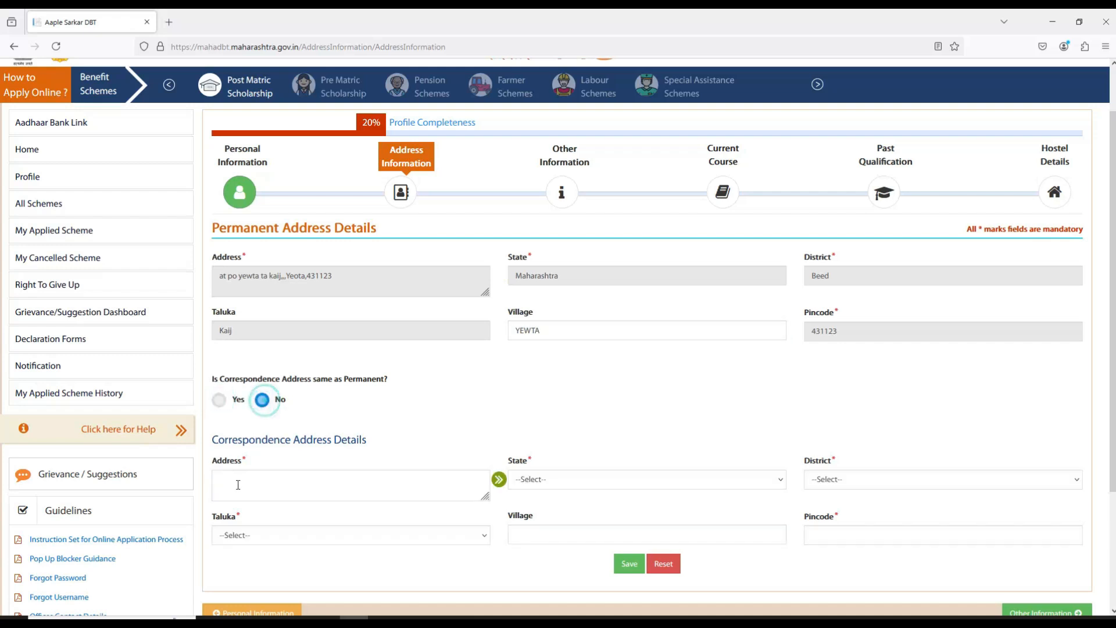
pyautogui.scroll(-1, 263, 474)
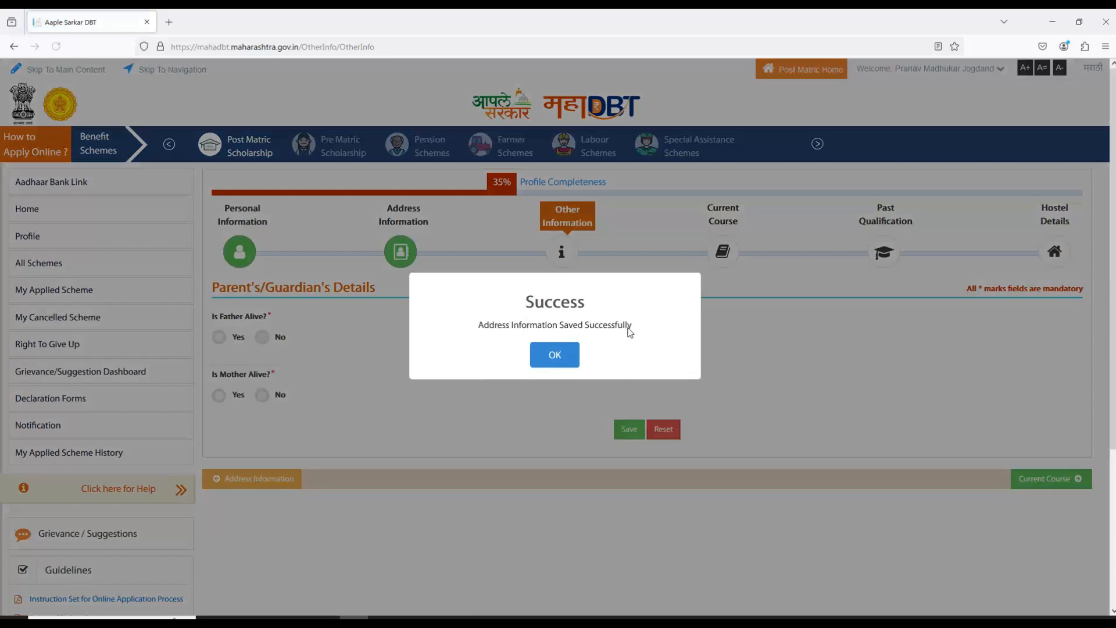
pyautogui.click(551, 353)
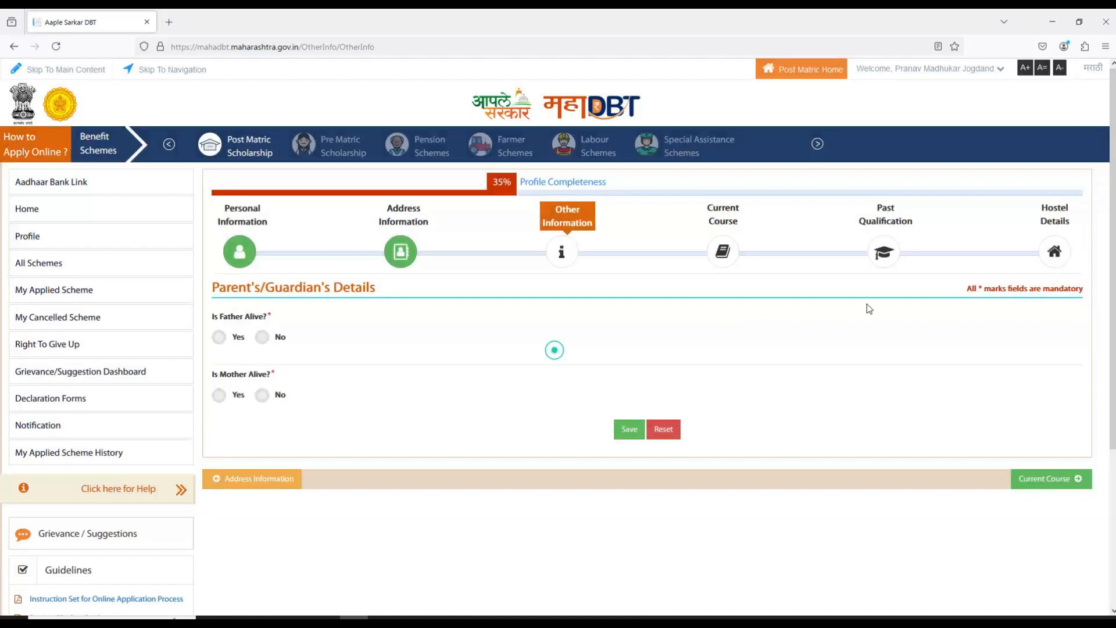
# - In Parent's/Guardian's Details, mark the father as alive with occupation Agriculture and not salaried, and mark the mother as alive
pyautogui.scroll(-1, 276, 335)
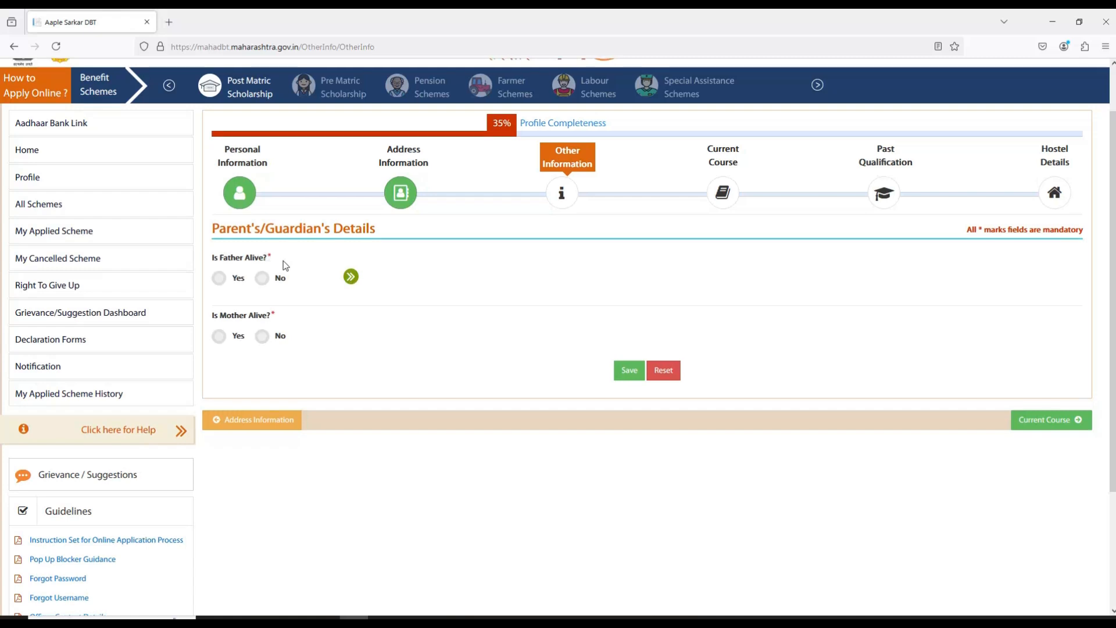
pyautogui.scroll(1, 284, 265)
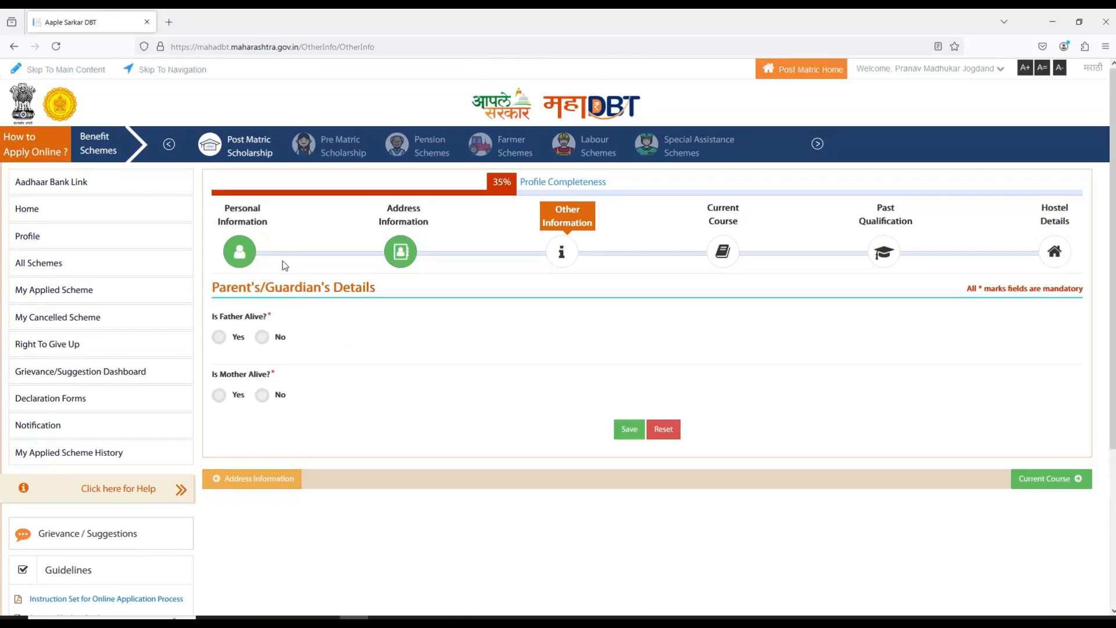
pyautogui.click(220, 339)
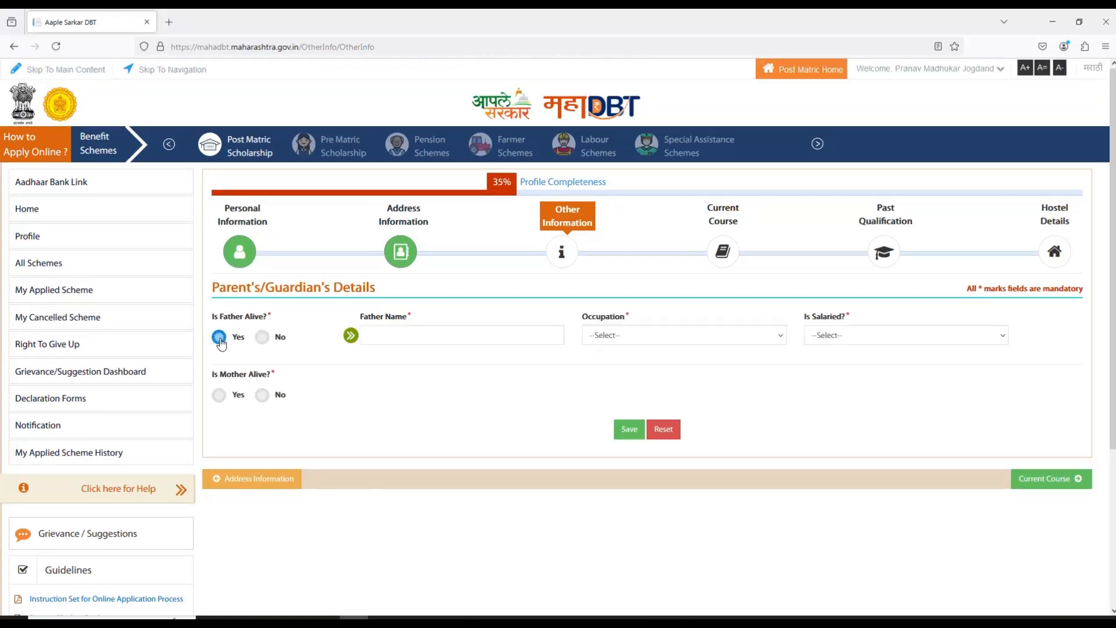
pyautogui.click(422, 333)
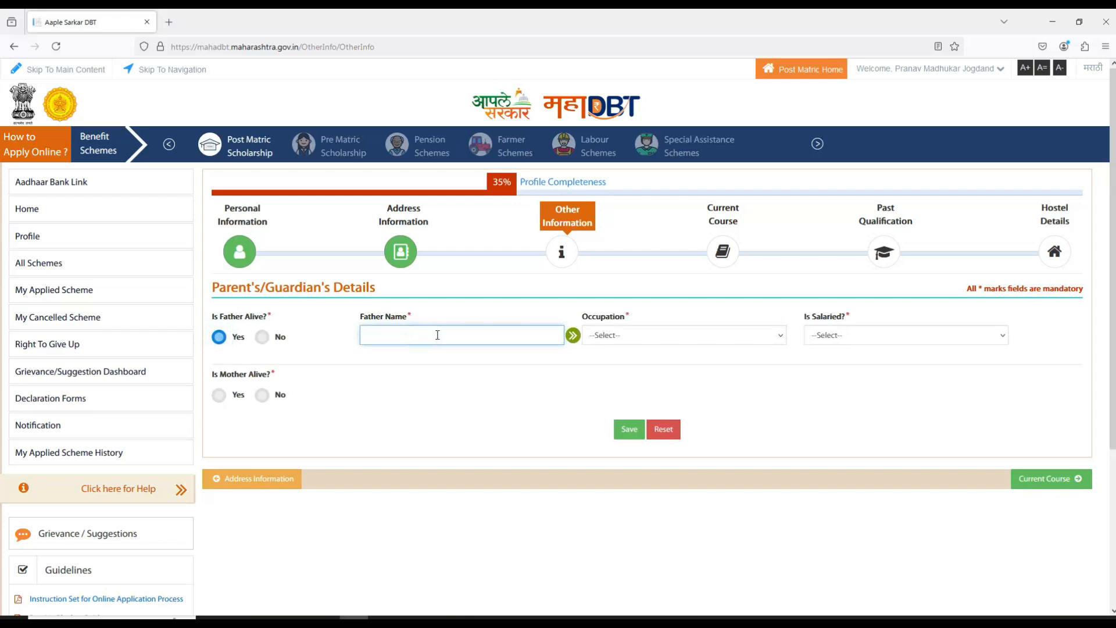
pyautogui.click(596, 338)
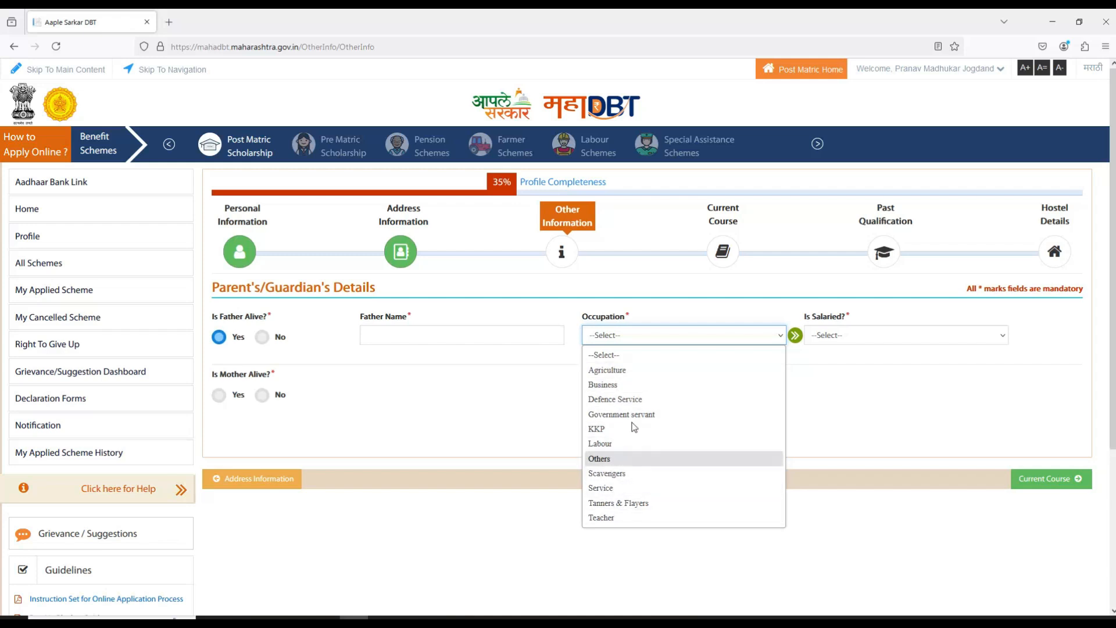
pyautogui.click(605, 371)
pyautogui.click(843, 335)
pyautogui.click(815, 385)
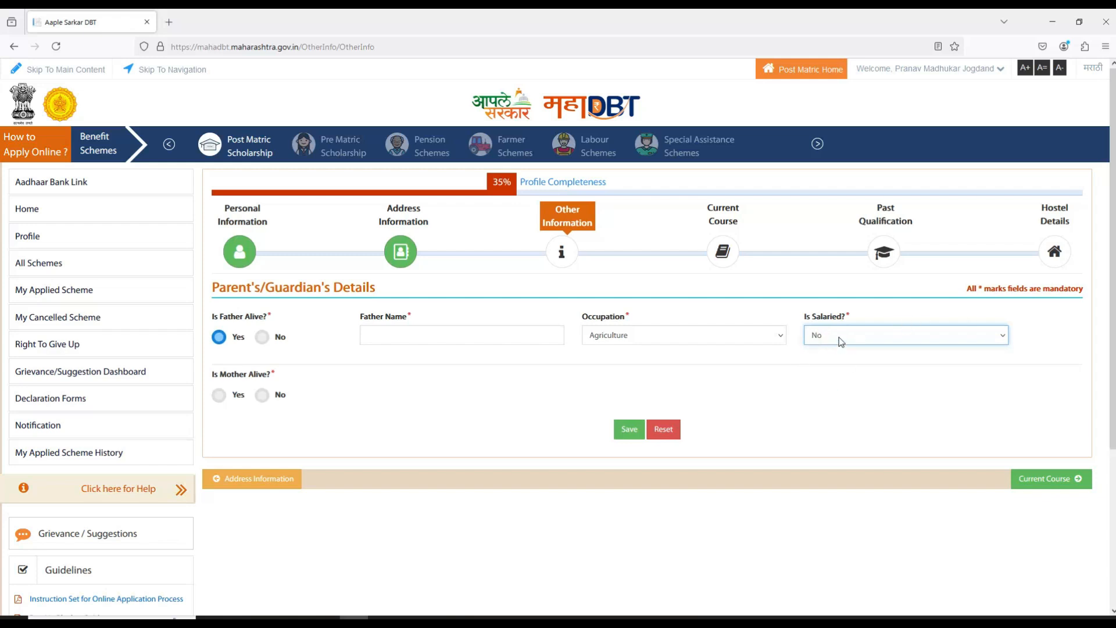
pyautogui.click(219, 395)
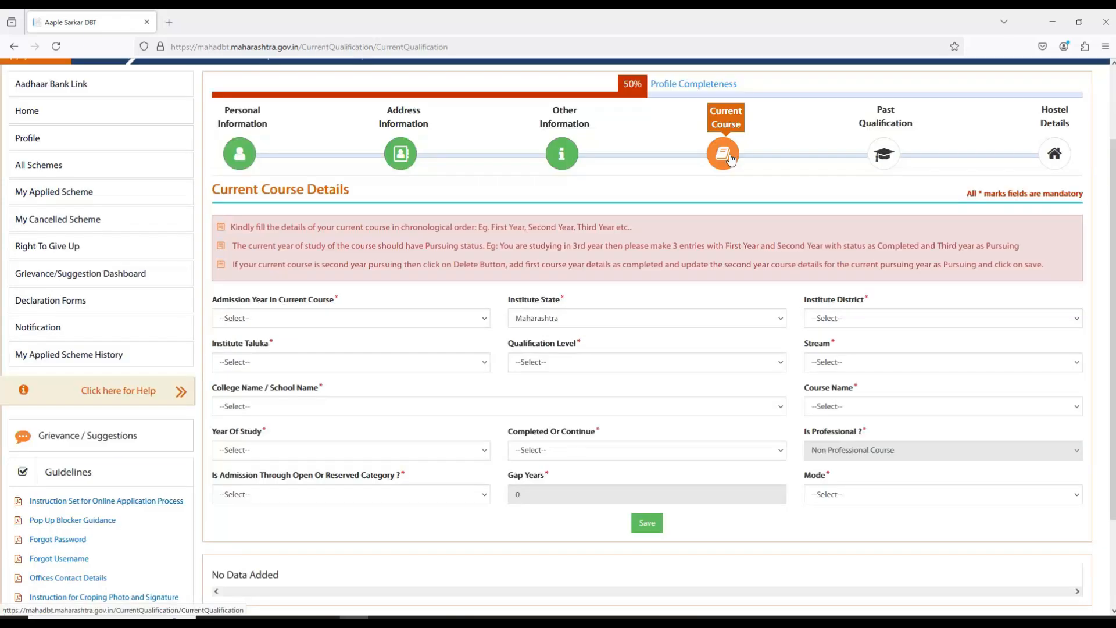
# - In Current Course Details, set the admission year to 2024 and the institute location to Maharashtra, Beed district, Kaij taluka
pyautogui.scroll(-1, 730, 159)
pyautogui.click(235, 259)
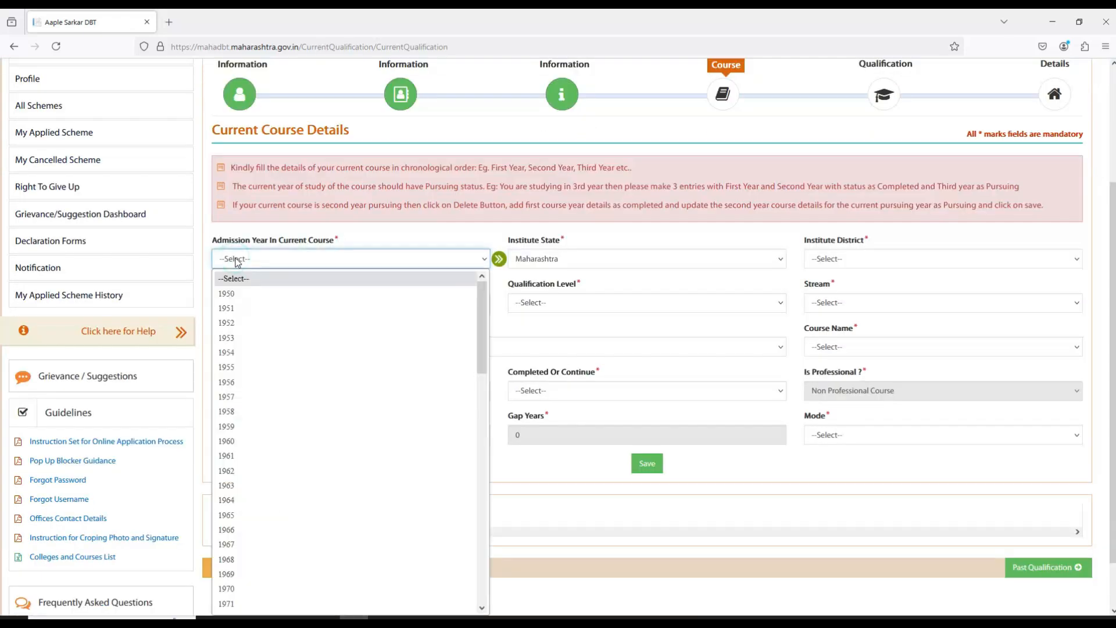
pyautogui.scroll(-8, 261, 474)
pyautogui.click(229, 602)
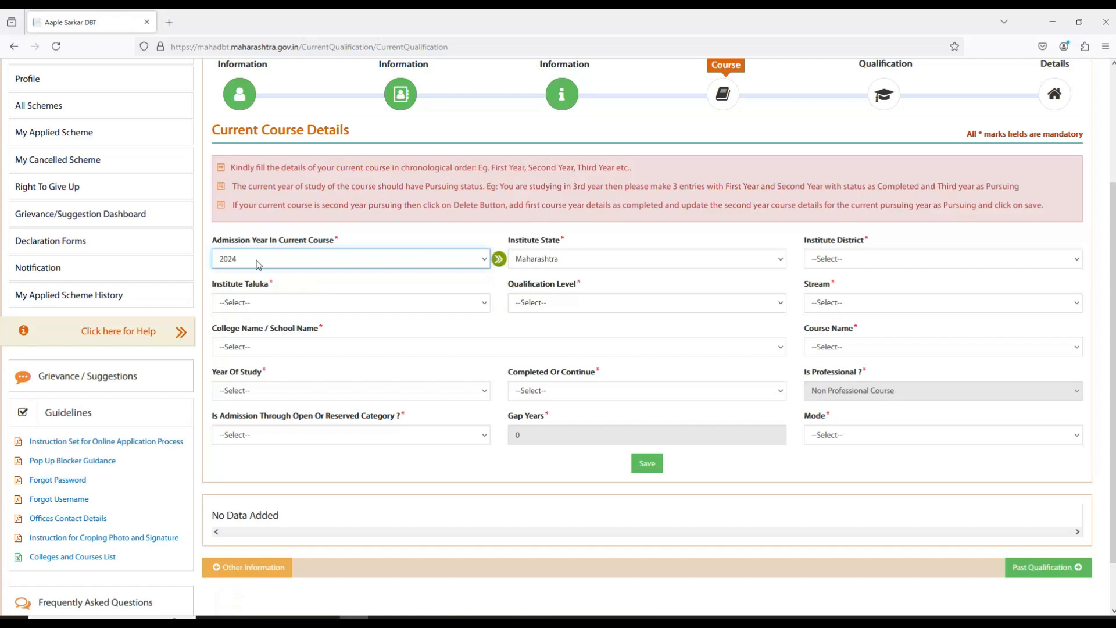
pyautogui.click(535, 260)
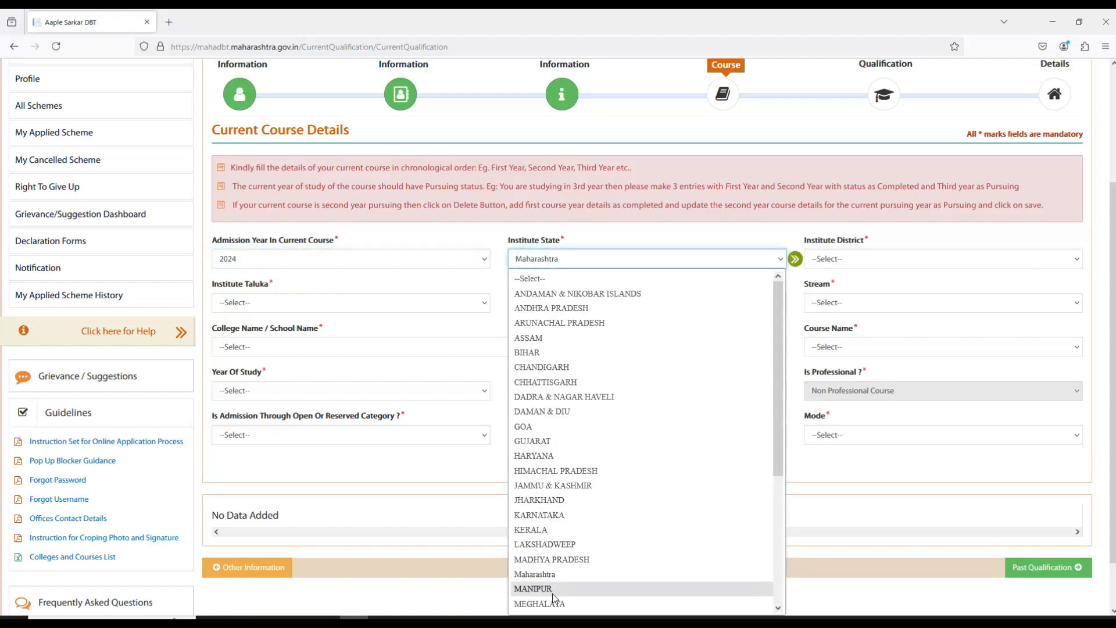
pyautogui.click(556, 574)
pyautogui.click(850, 259)
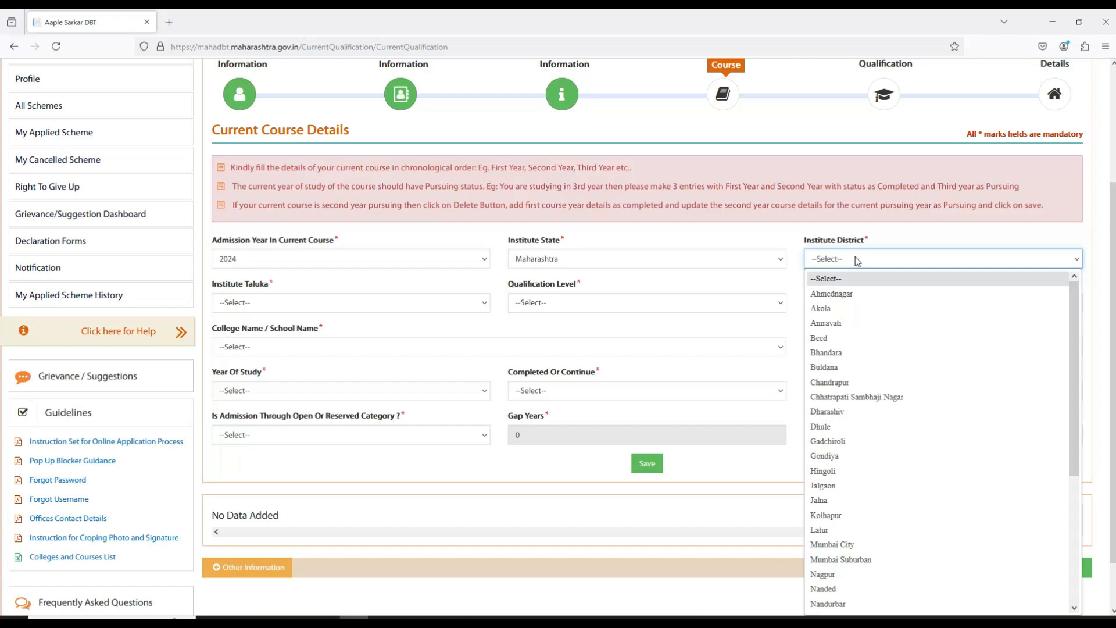
pyautogui.click(820, 339)
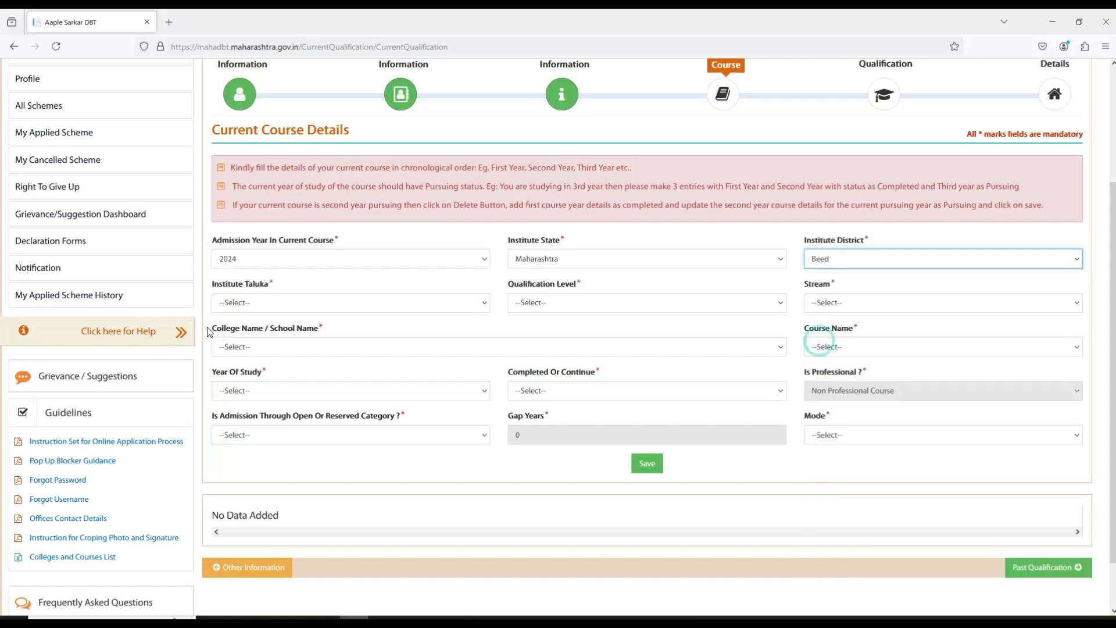
pyautogui.click(273, 301)
pyautogui.click(235, 412)
# - Set the current course's qualification level to F.Y.J.C. (11 Std) and its stream to Science
pyautogui.click(532, 303)
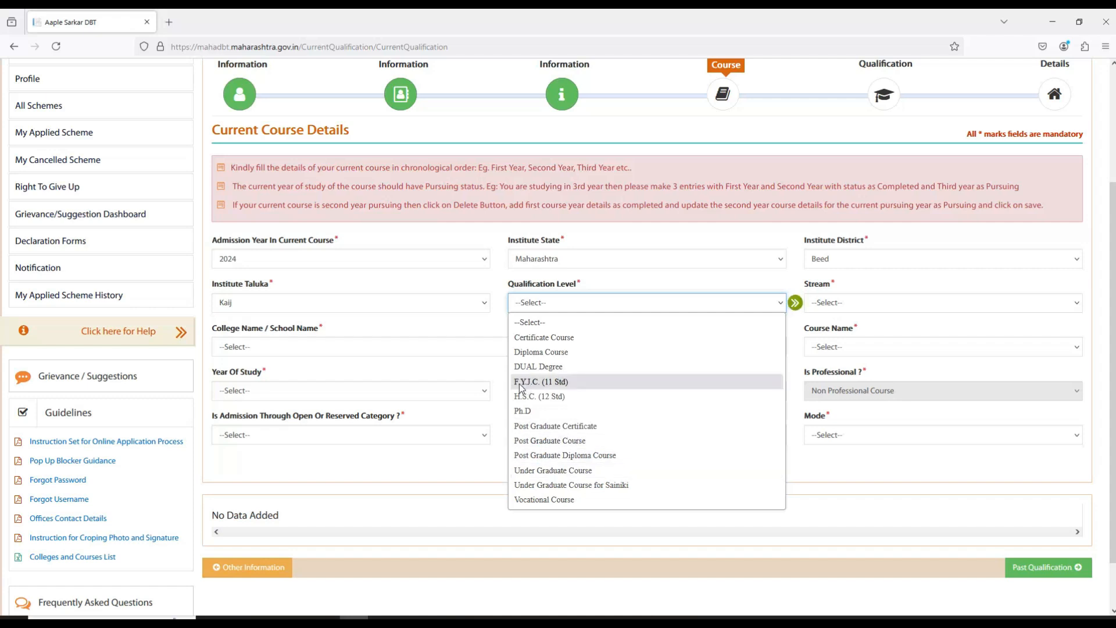
pyautogui.click(545, 383)
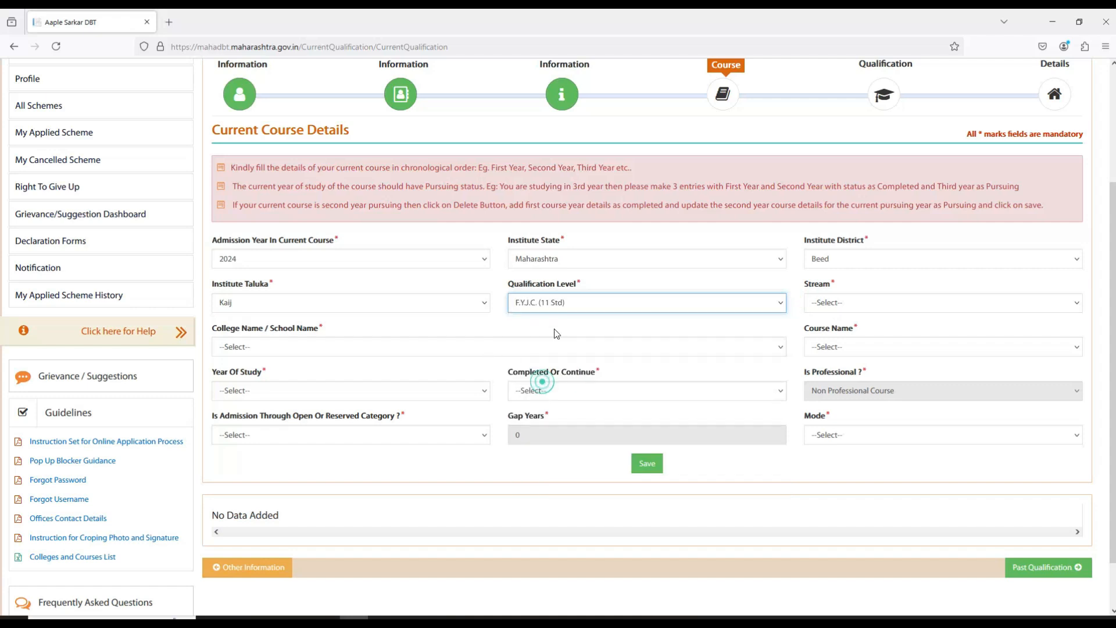
pyautogui.click(837, 302)
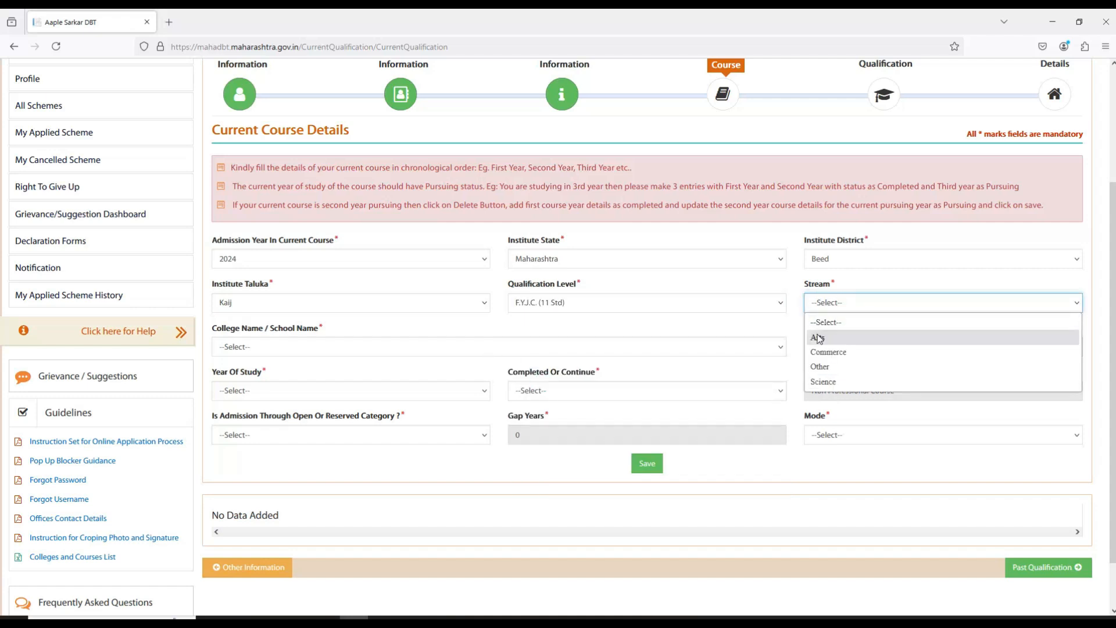
pyautogui.click(823, 381)
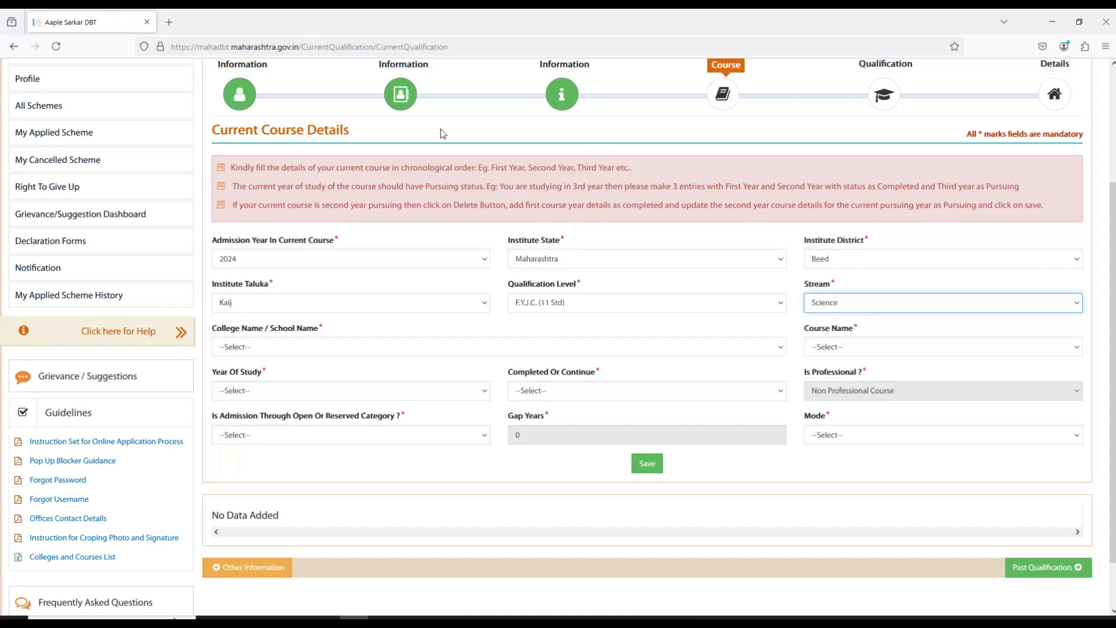
# - Choose Vasant Jr College Kaij as the college and 11th Science (Aided) as the course
pyautogui.scroll(-2, 440, 132)
pyautogui.click(264, 286)
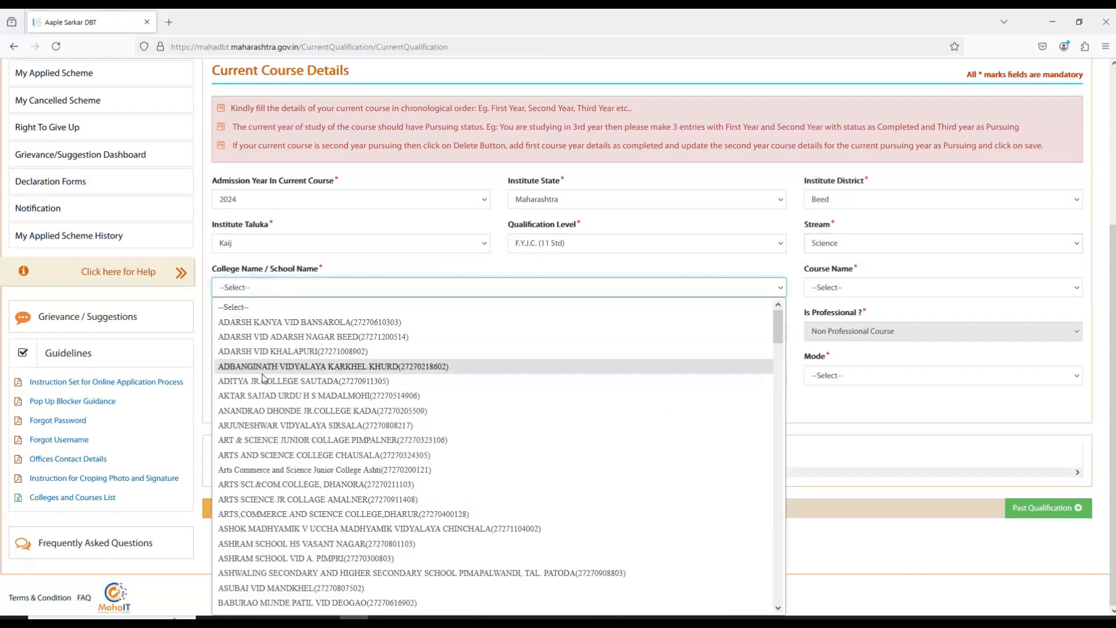
pyautogui.scroll(-12, 265, 378)
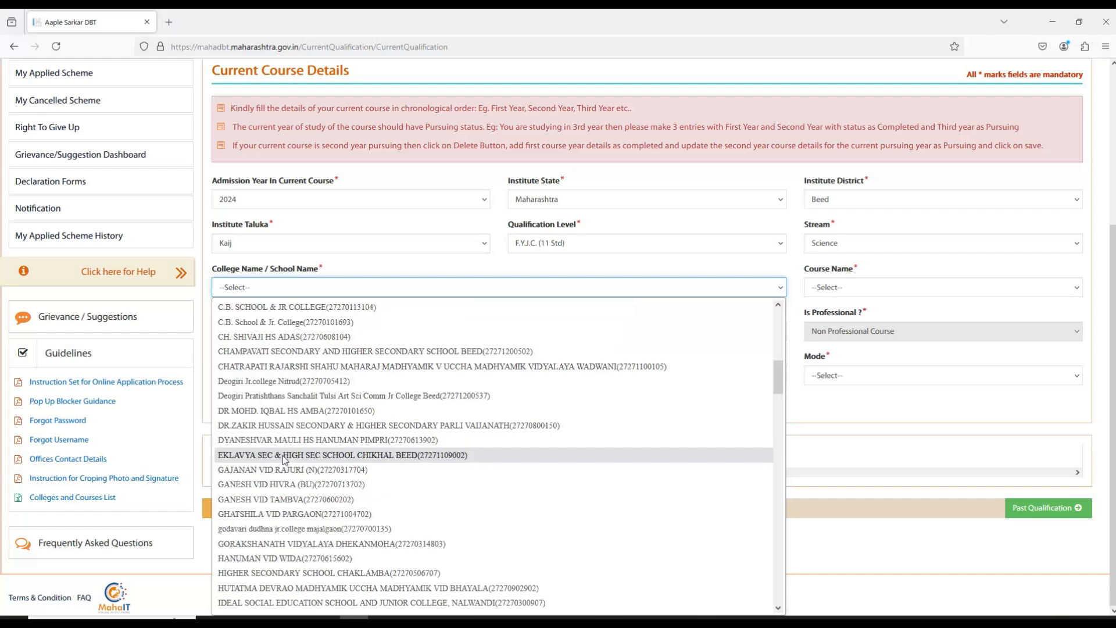
pyautogui.scroll(-7, 281, 468)
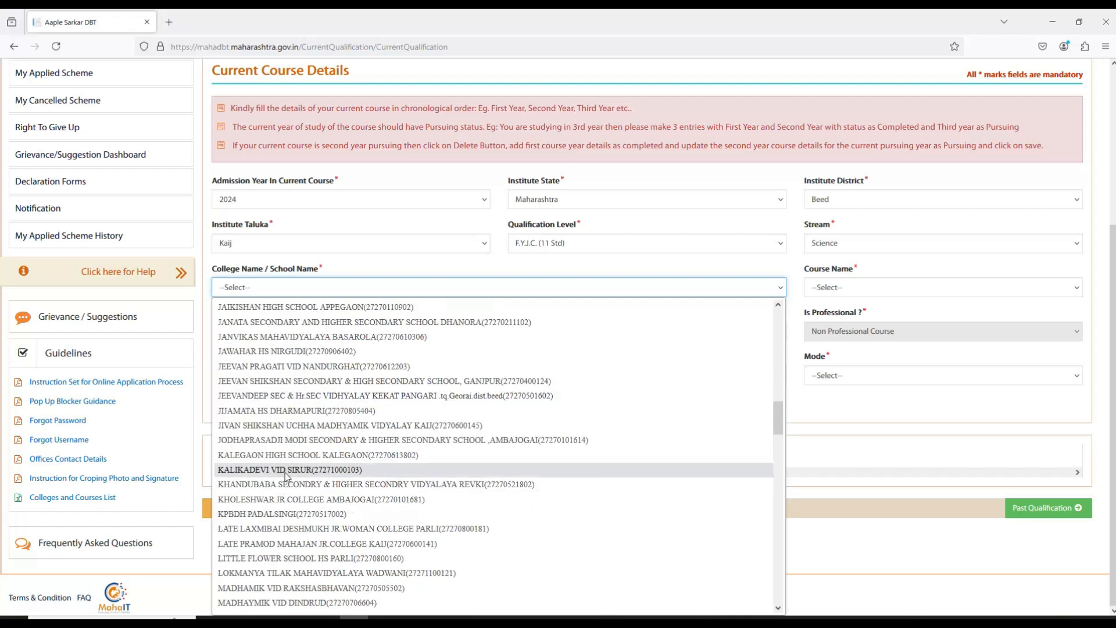
pyautogui.scroll(-2, 273, 430)
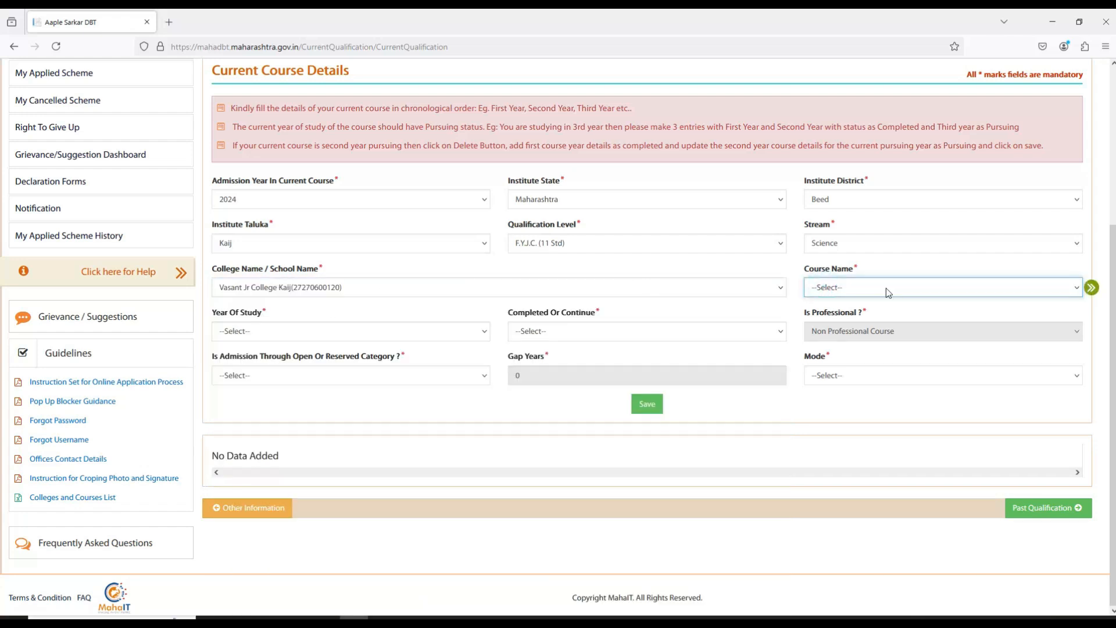
pyautogui.click(863, 289)
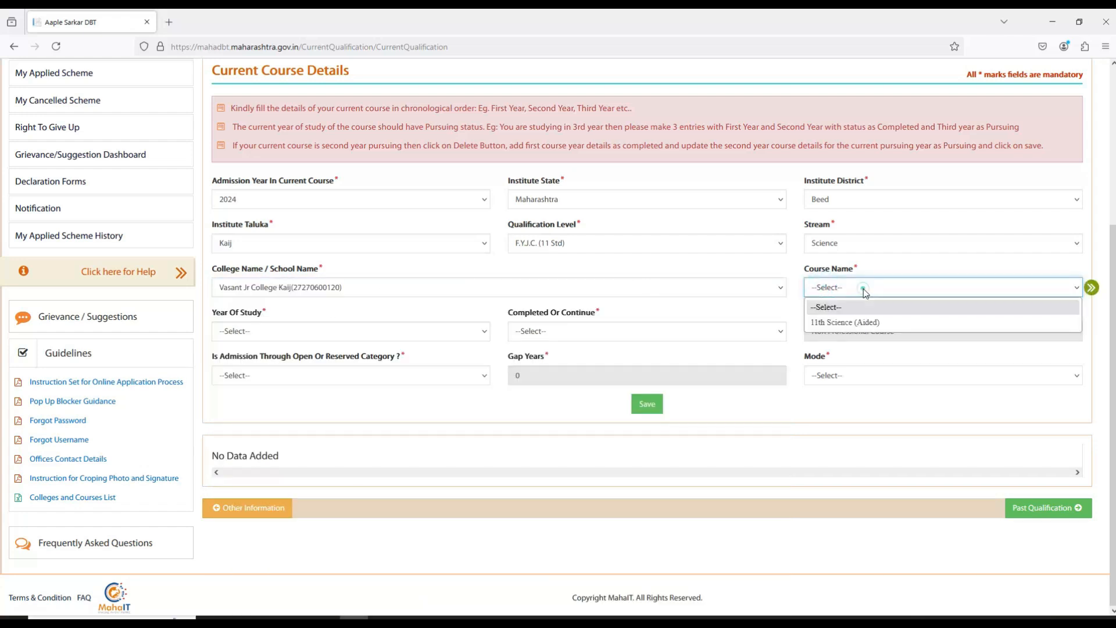
pyautogui.click(845, 323)
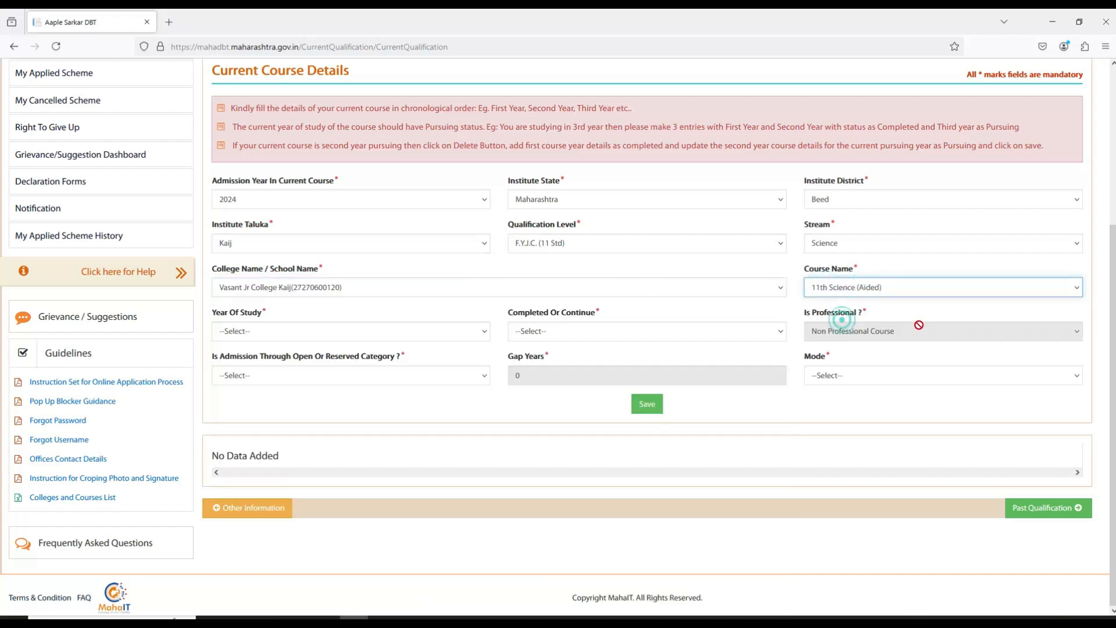
# - Set the year of study to First Year with the status First Year Pursuing
pyautogui.click(250, 330)
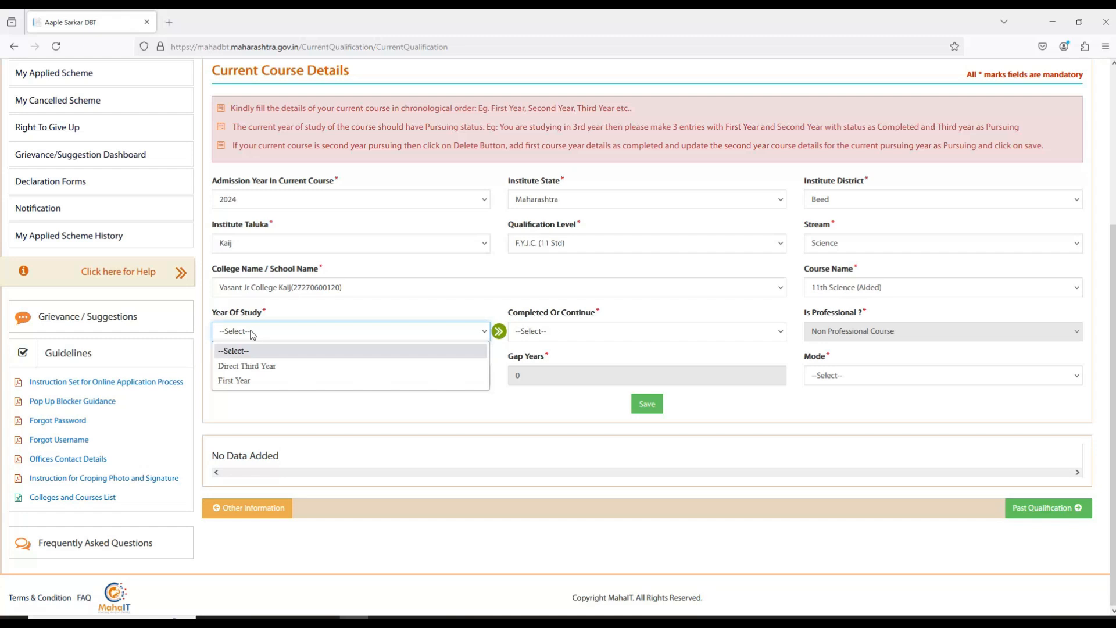
pyautogui.click(235, 382)
pyautogui.click(549, 332)
pyautogui.click(548, 330)
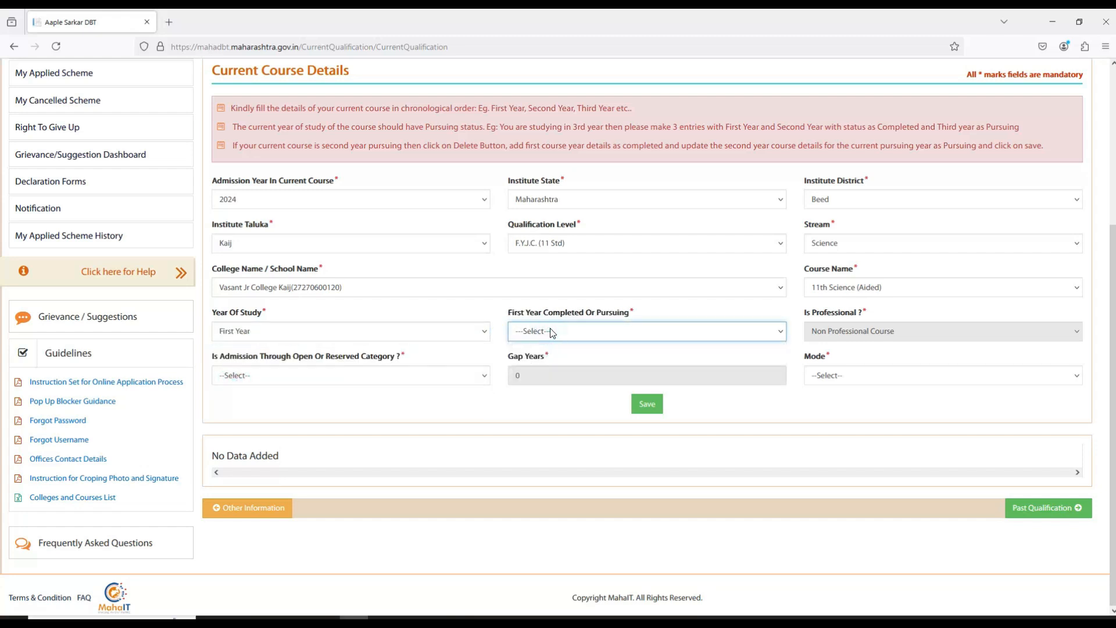
pyautogui.click(556, 335)
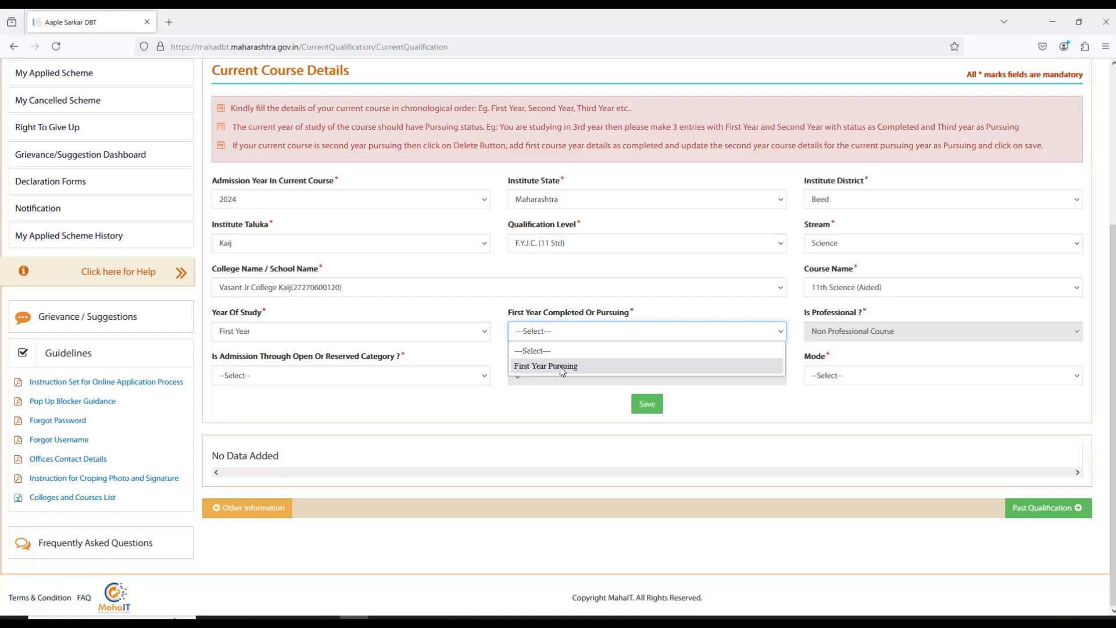
pyautogui.click(559, 366)
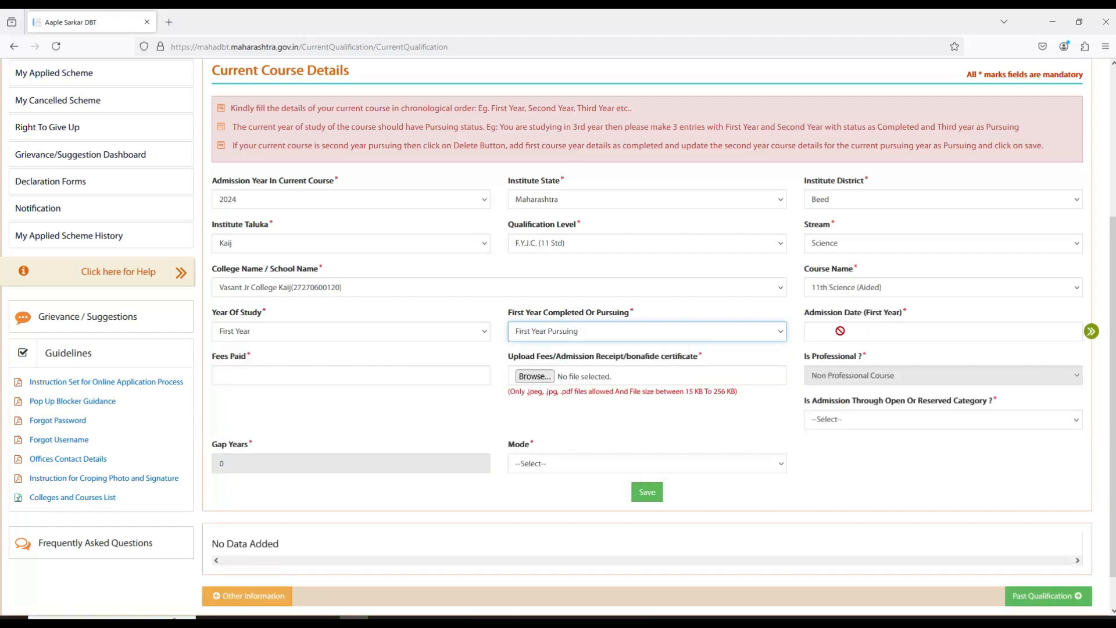
# - Visit the admission date and fees paid fields, and set the open or reserved admission category to General
pyautogui.click(864, 331)
pyautogui.click(269, 378)
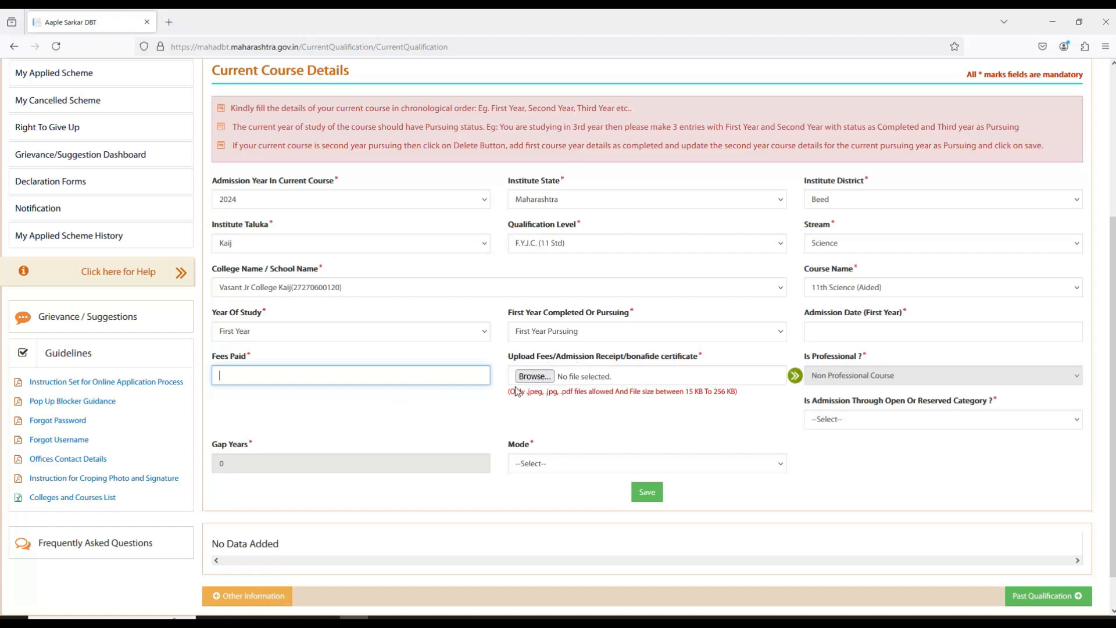
pyautogui.scroll(-1, 756, 396)
pyautogui.click(830, 378)
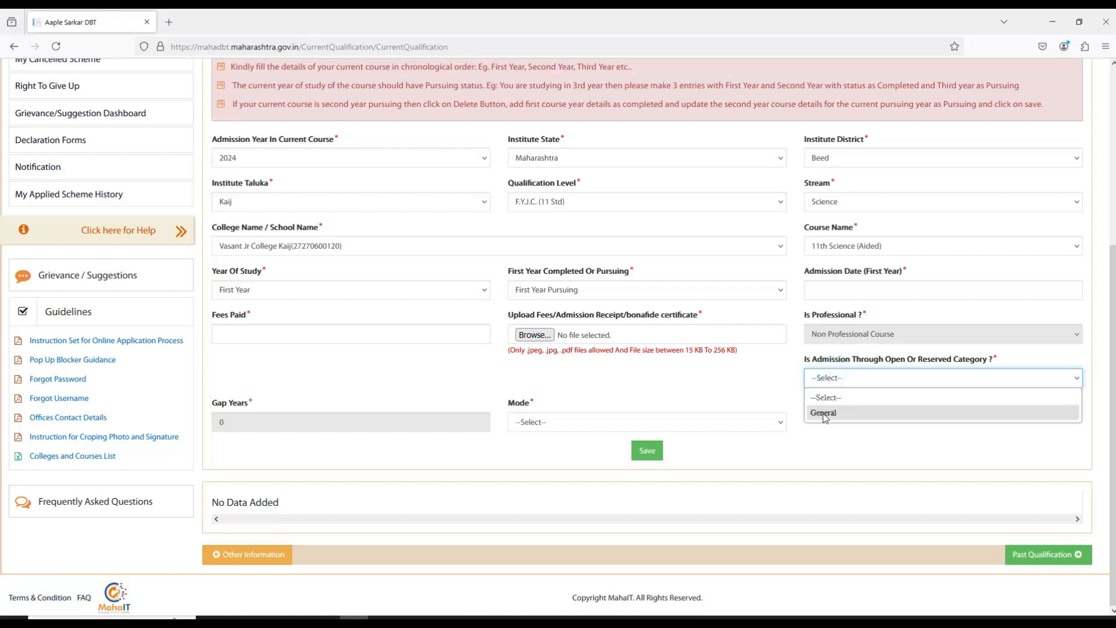
pyautogui.click(824, 413)
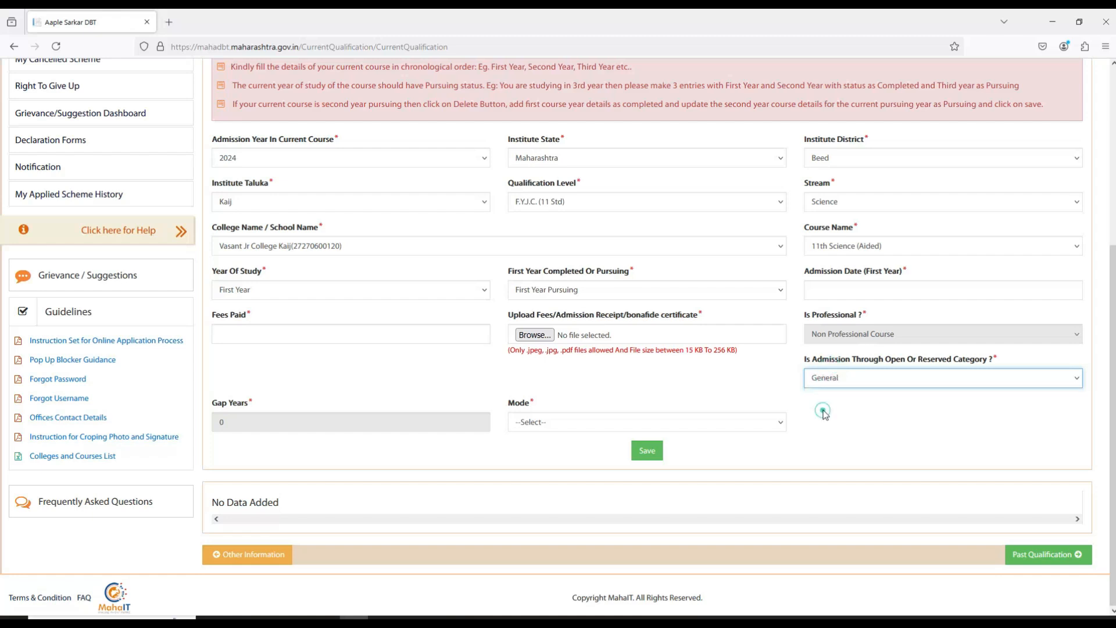
pyautogui.click(831, 381)
pyautogui.click(825, 412)
# - Set the current course's mode to Regular and save the course details
pyautogui.scroll(1, 282, 405)
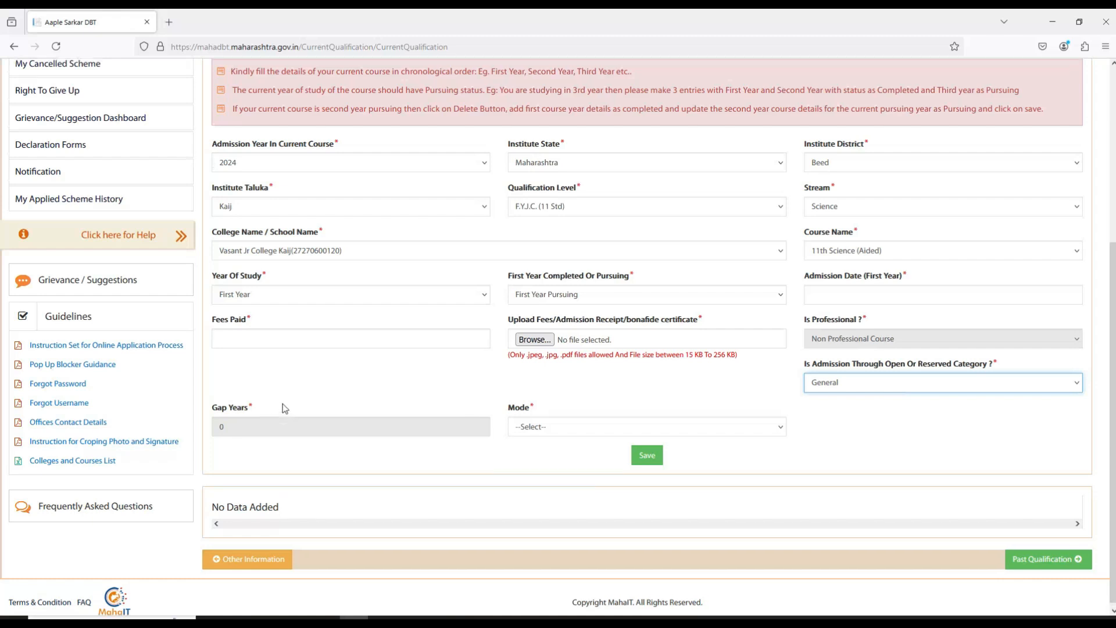
pyautogui.scroll(-1, 232, 470)
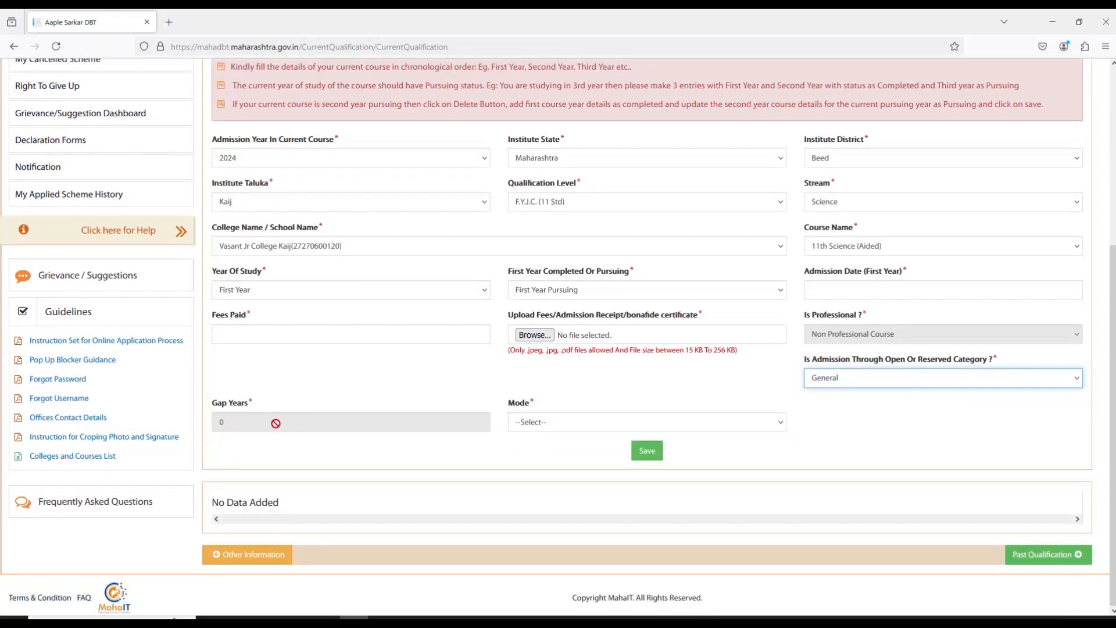
pyautogui.click(574, 423)
pyautogui.click(314, 429)
pyautogui.click(598, 422)
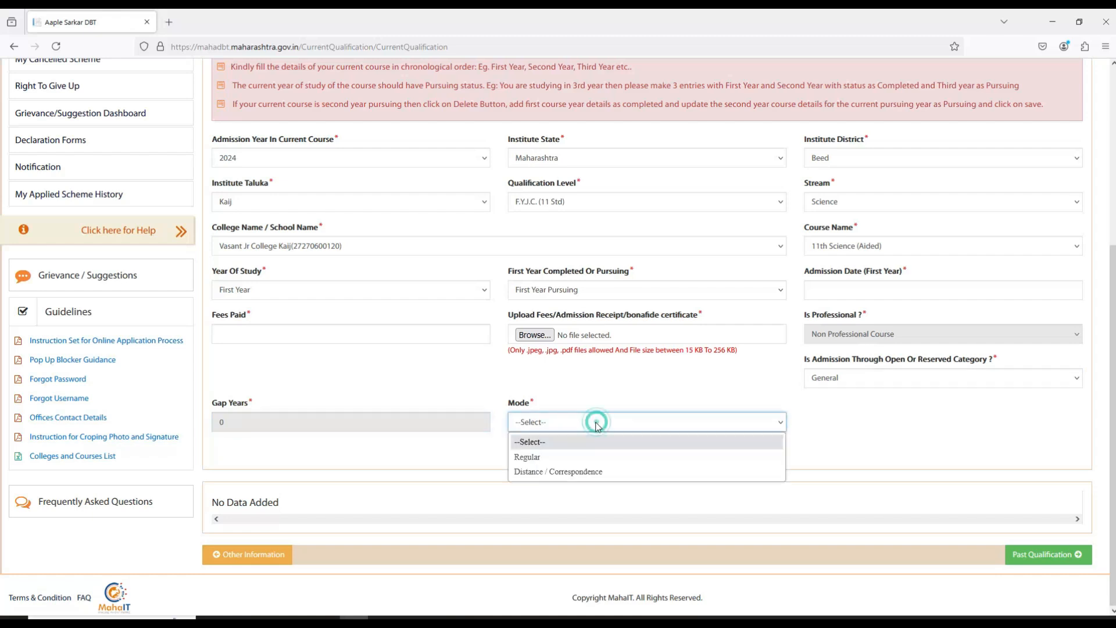
pyautogui.click(529, 458)
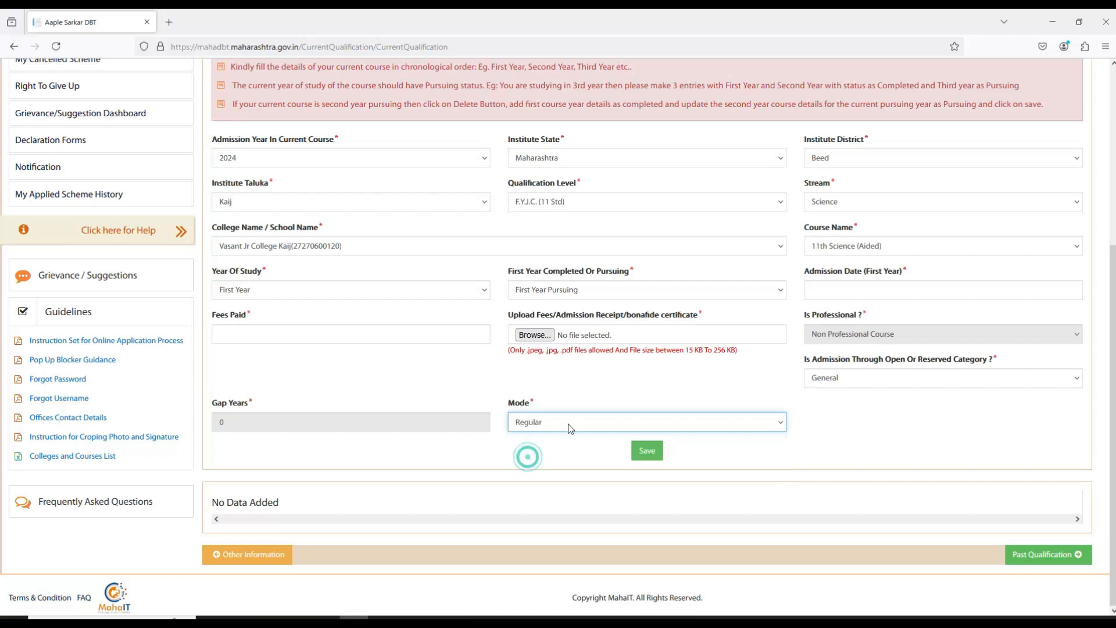
pyautogui.click(647, 451)
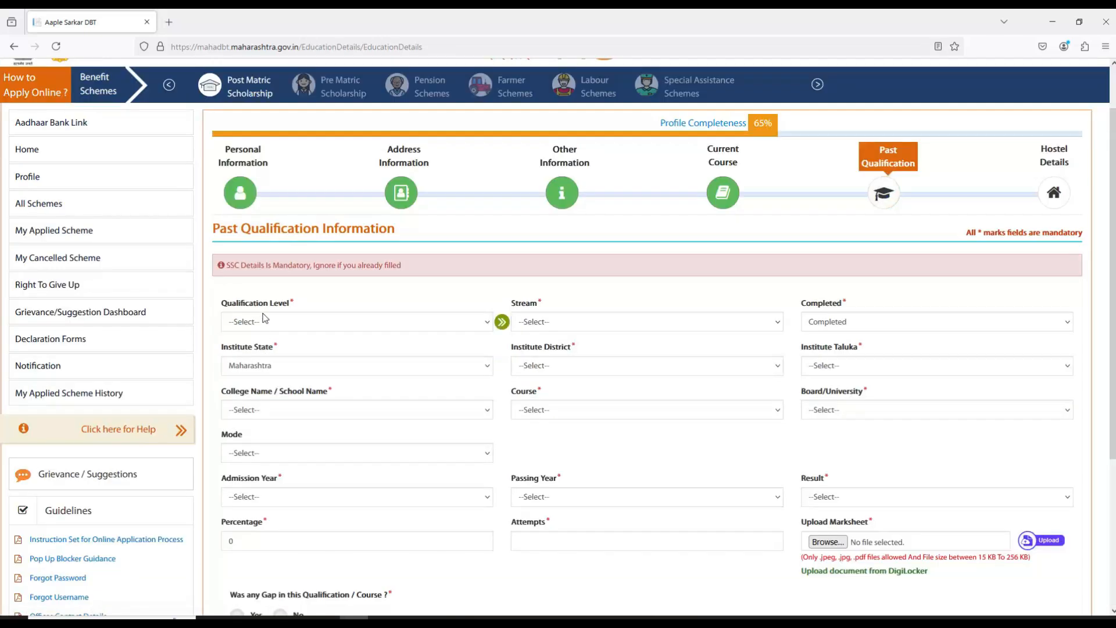
# - In Past Qualification, set the level to S.S.C. (10 Std), stream SSC and institute district Beed, keeping the status Completed
pyautogui.scroll(-2, 265, 317)
pyautogui.click(272, 259)
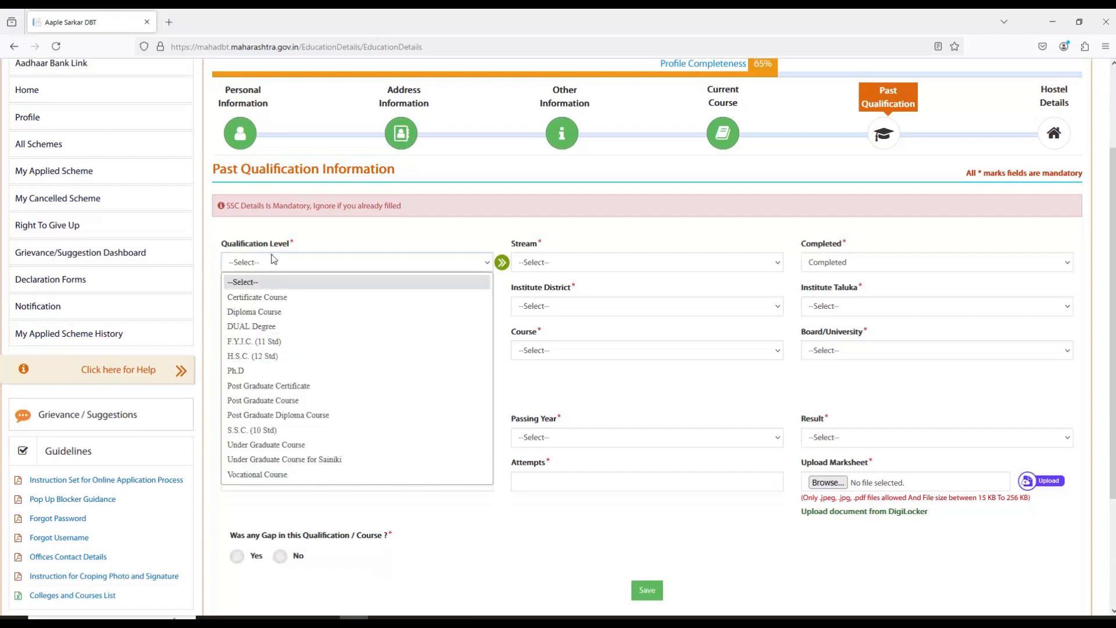
pyautogui.click(253, 430)
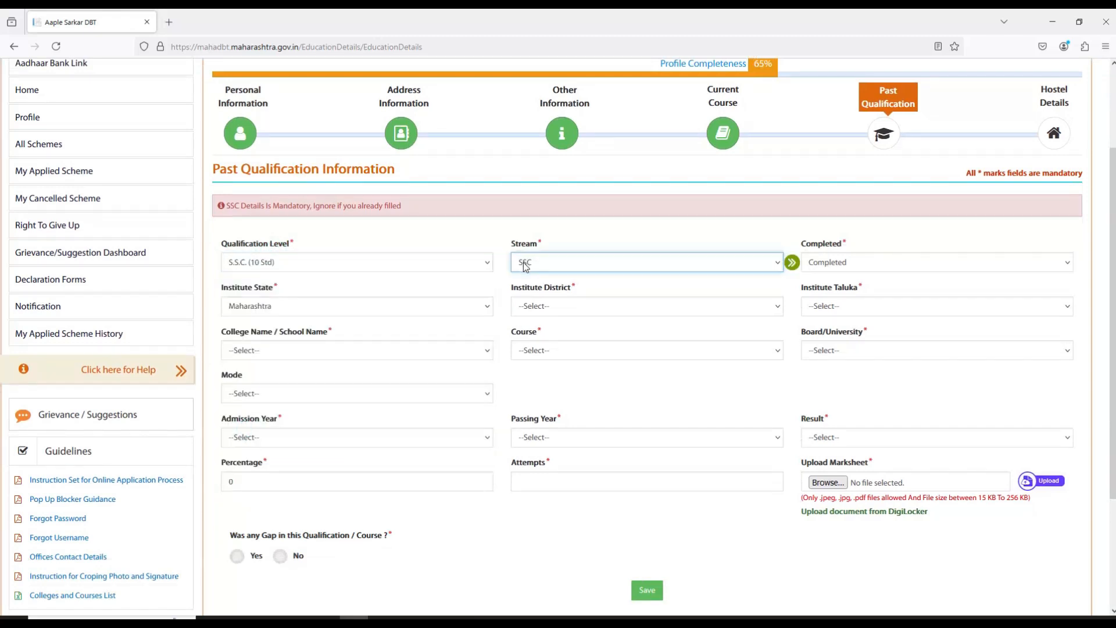
pyautogui.click(853, 262)
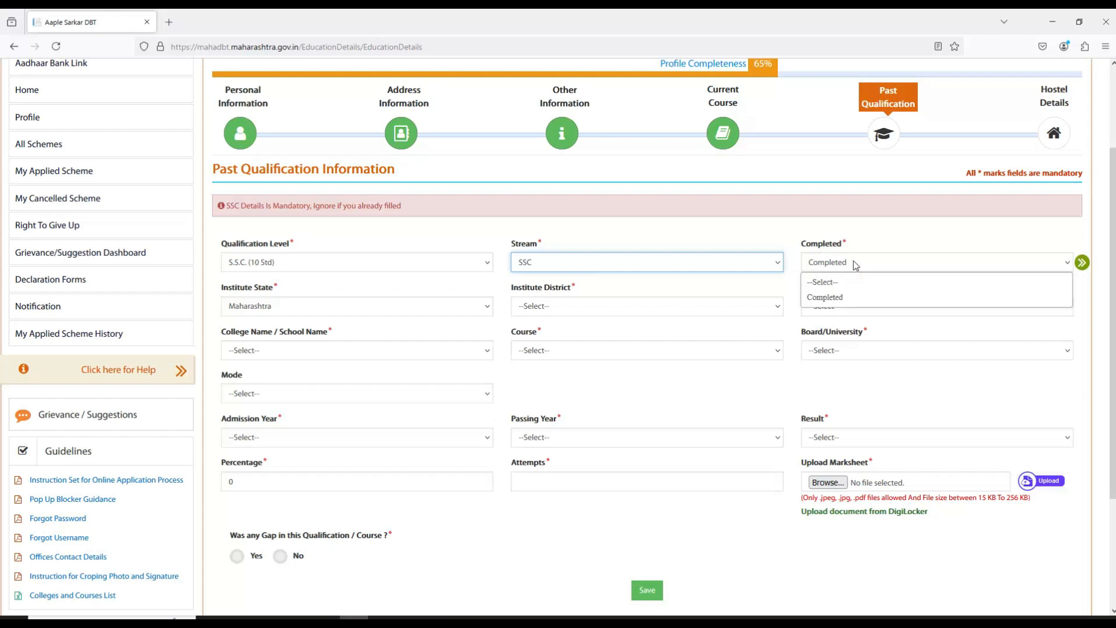
pyautogui.click(854, 263)
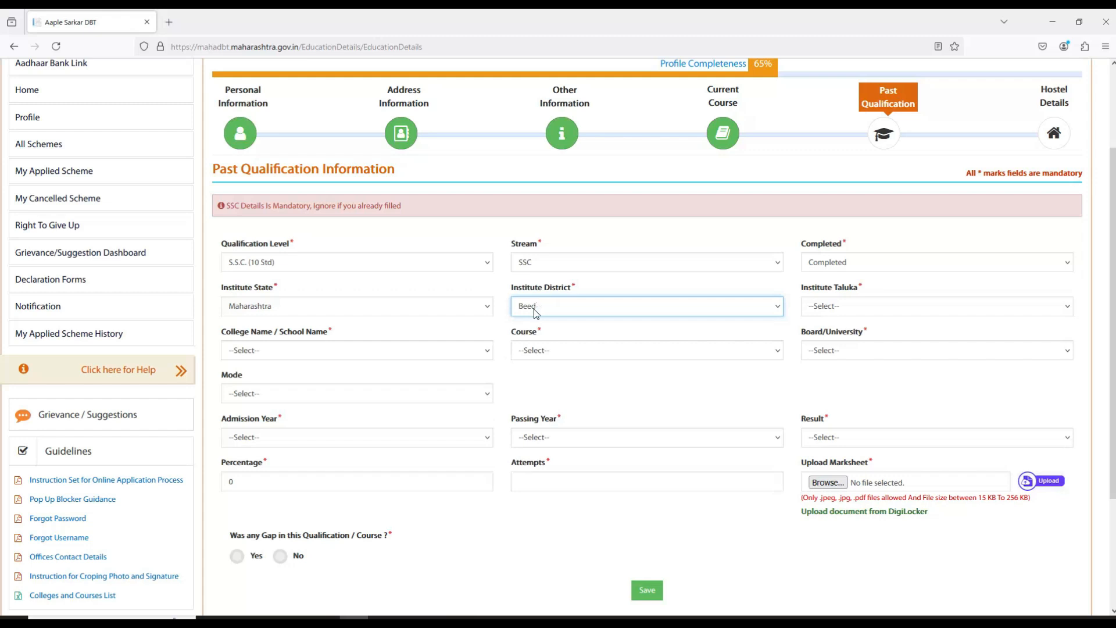
# - Set the past qualification's institute taluka to Kaij and its course to SSC
pyautogui.click(913, 306)
pyautogui.click(815, 416)
pyautogui.click(244, 349)
pyautogui.click(236, 383)
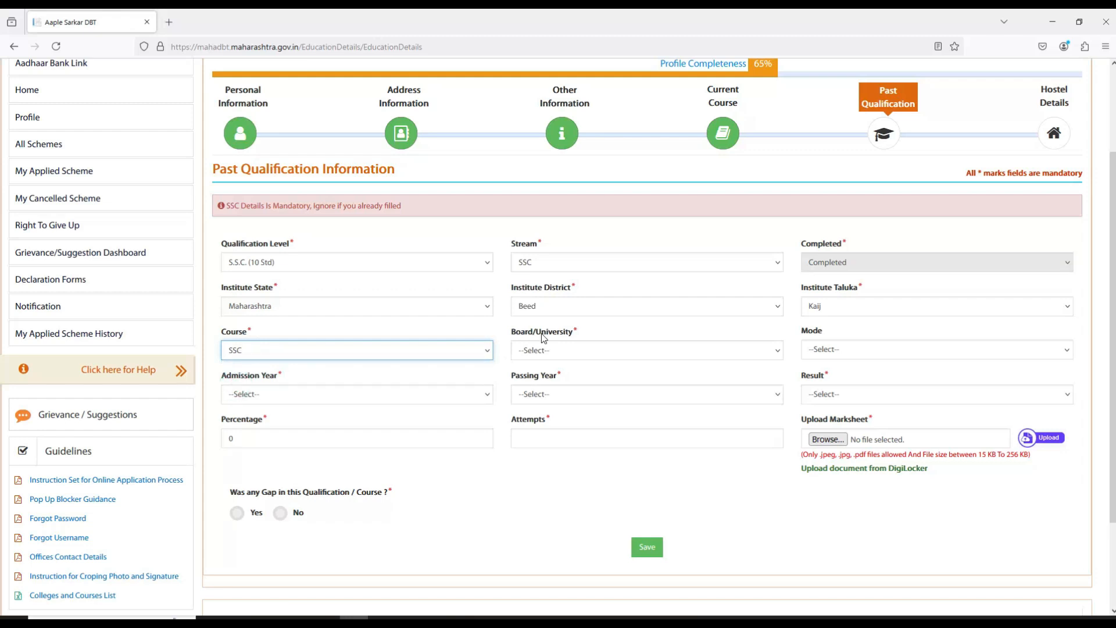
# - Set the board to Maharashtra State Board of Secondary and Higher Secondary Education and the mode to Regular
pyautogui.click(533, 351)
pyautogui.click(544, 384)
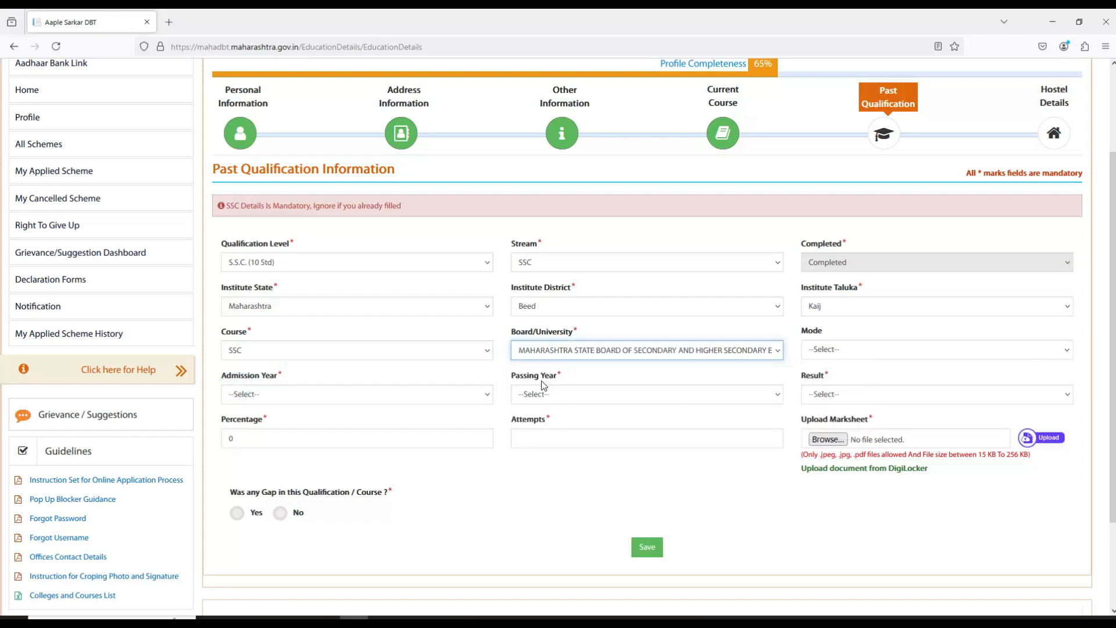
pyautogui.click(878, 349)
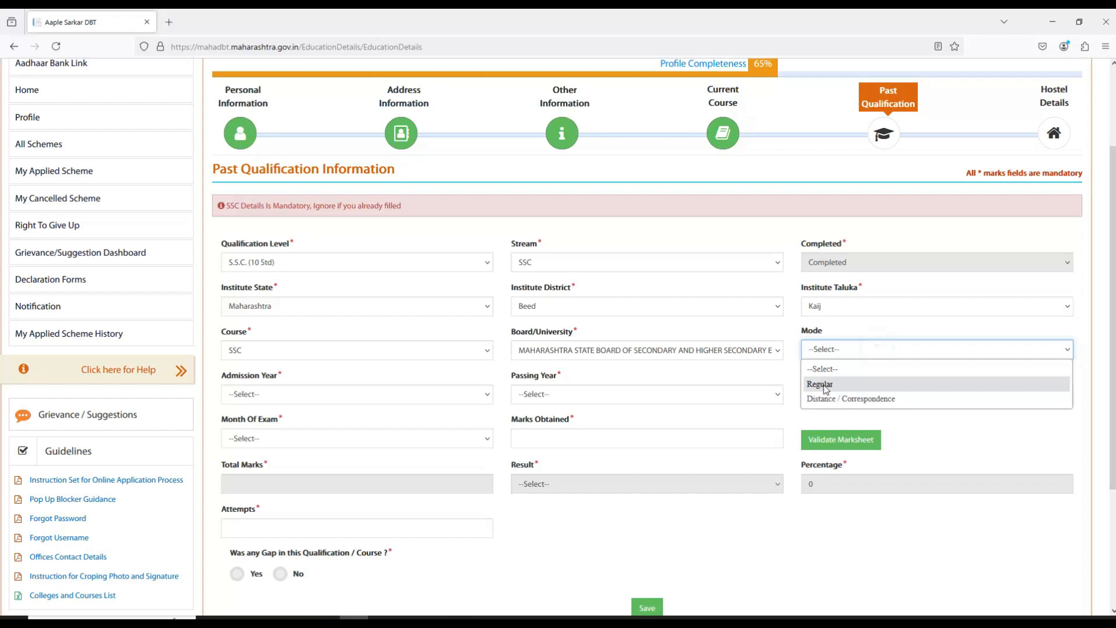
pyautogui.click(828, 384)
# - Look through the admission year options and set the S.S.C. passing year to 2024
pyautogui.click(259, 394)
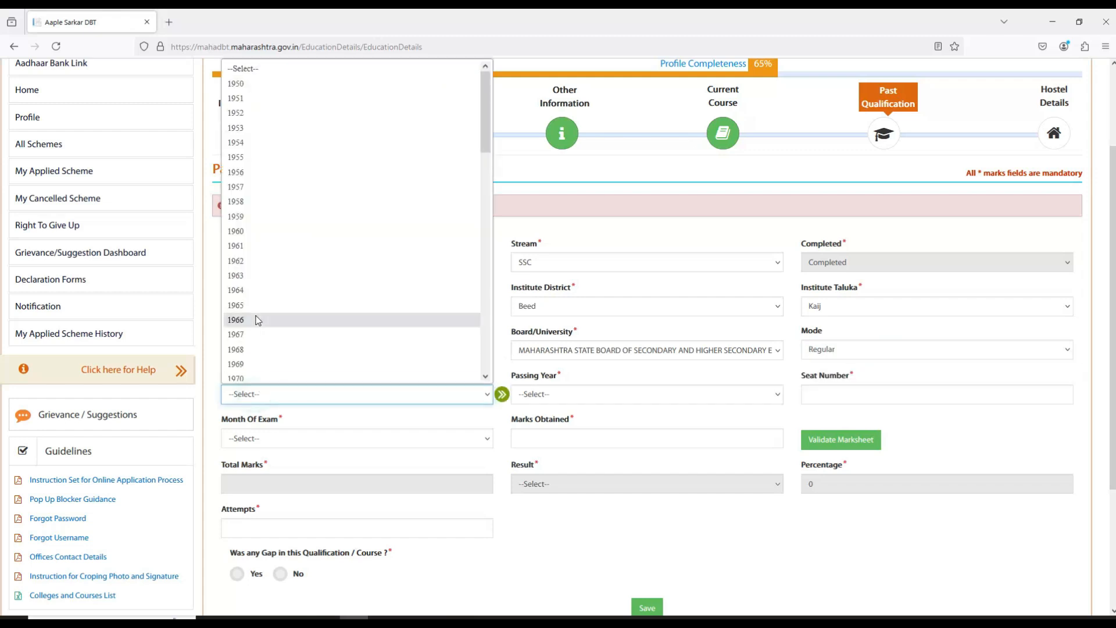
pyautogui.scroll(-8, 259, 329)
pyautogui.scroll(-8, 258, 330)
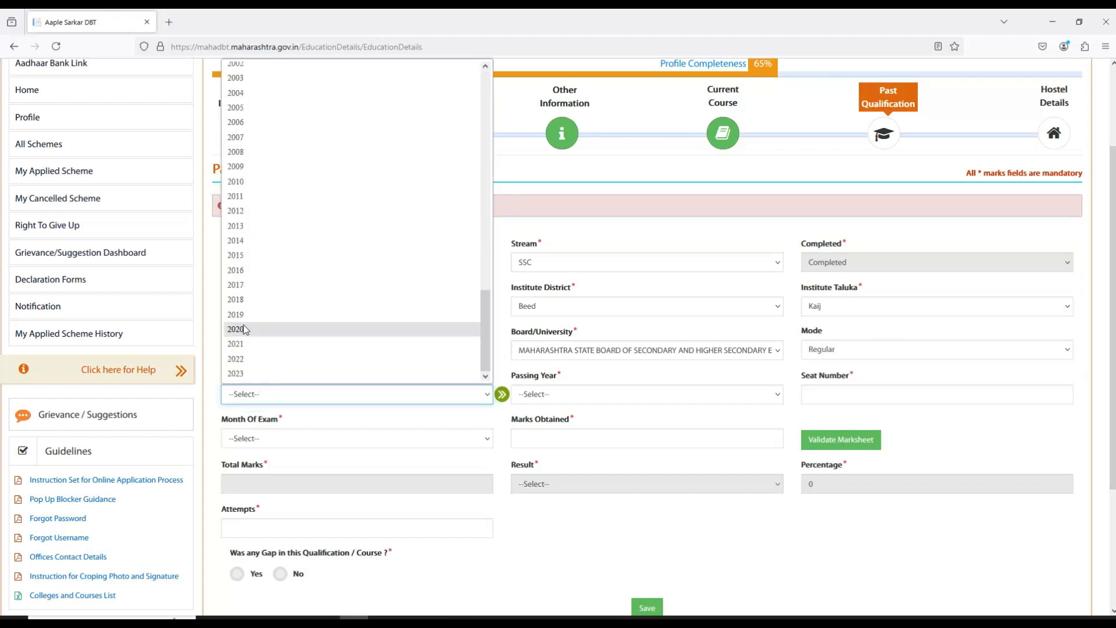
pyautogui.click(244, 394)
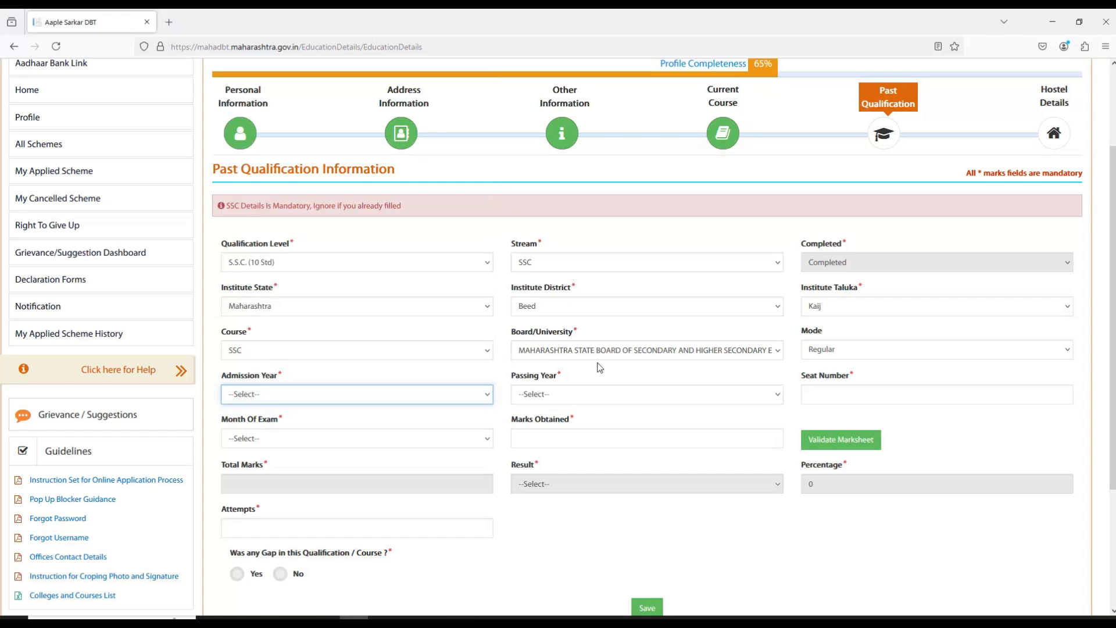
pyautogui.click(550, 394)
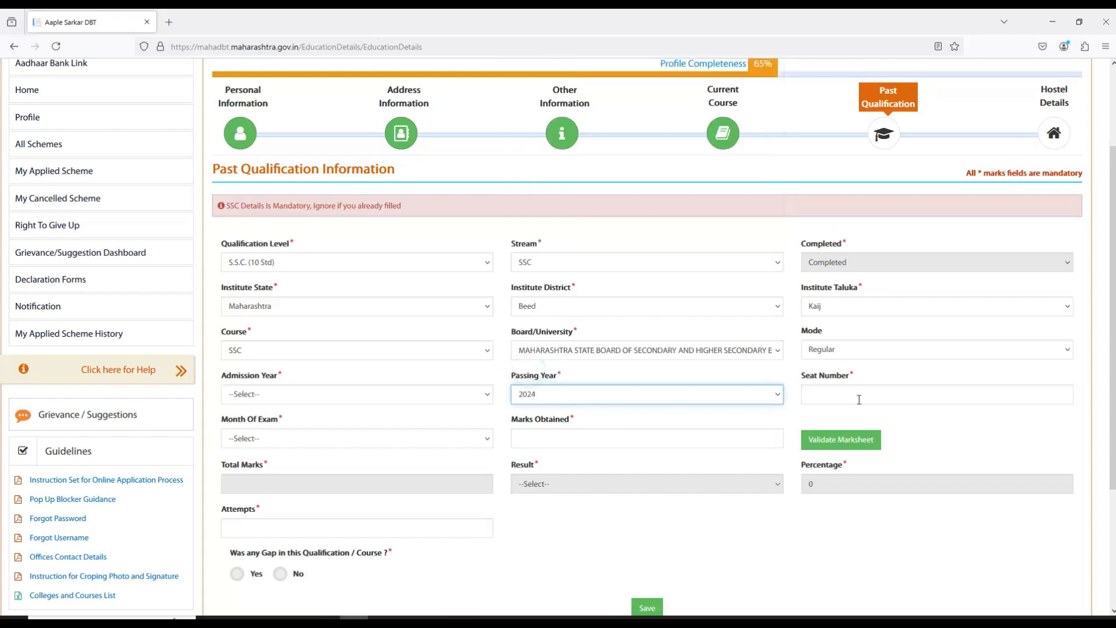
# - Set the S.S.C. month of exam to FEB/MAR and the admission year to 2018
pyautogui.click(858, 399)
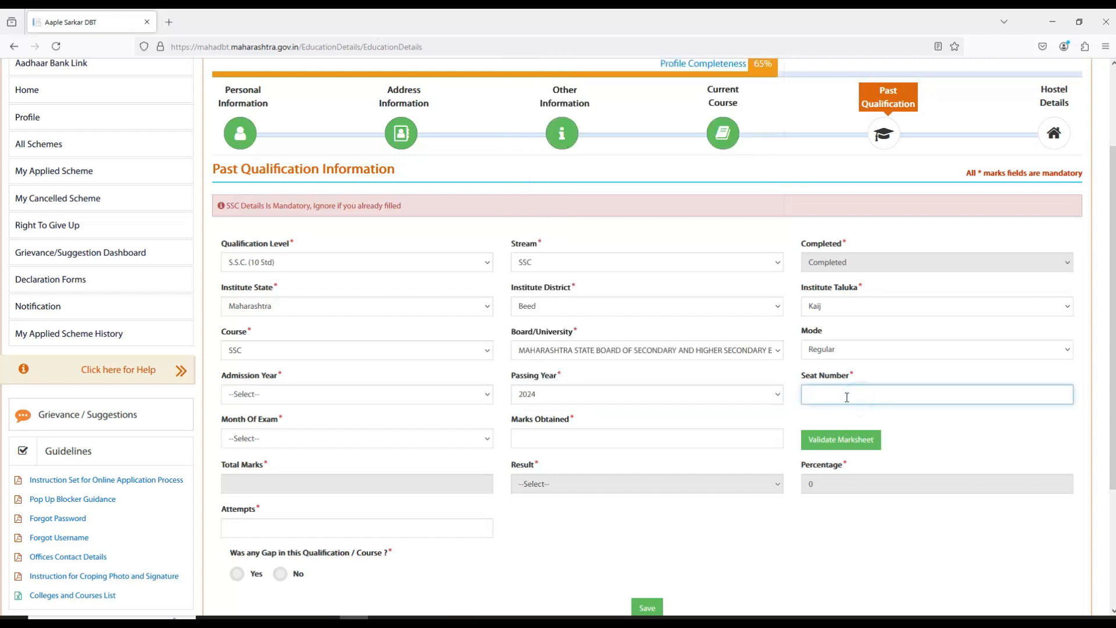
pyautogui.scroll(-2, 251, 324)
pyautogui.click(251, 319)
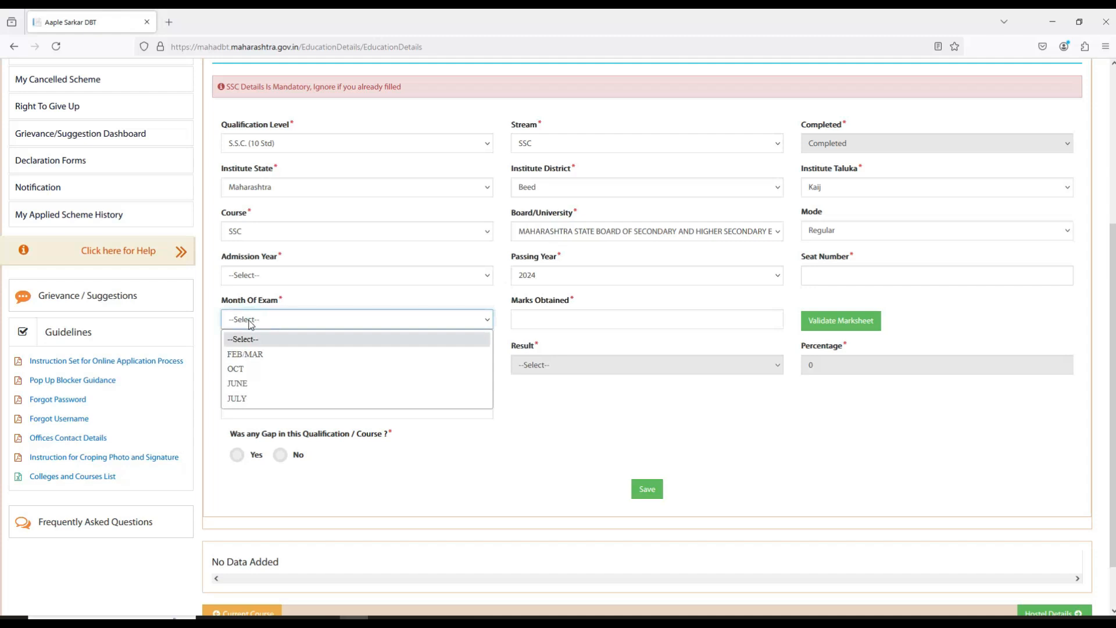
pyautogui.click(245, 354)
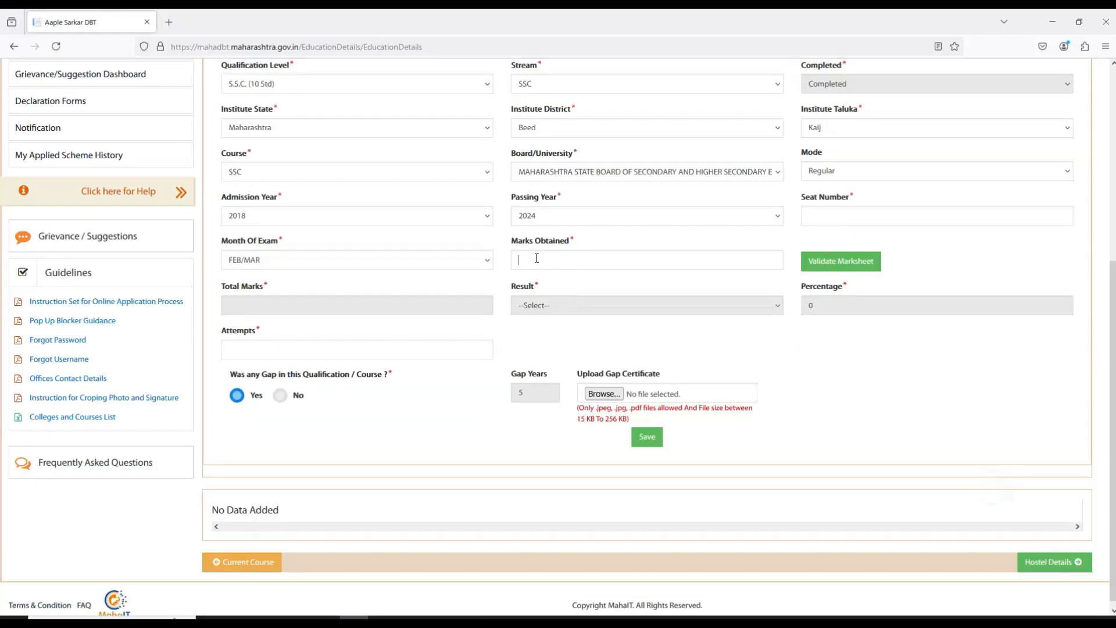
# - Enter 409 as the marks obtained, fill in the seat number and validate the marksheet
pyautogui.click(537, 258)
pyautogui.write('409')
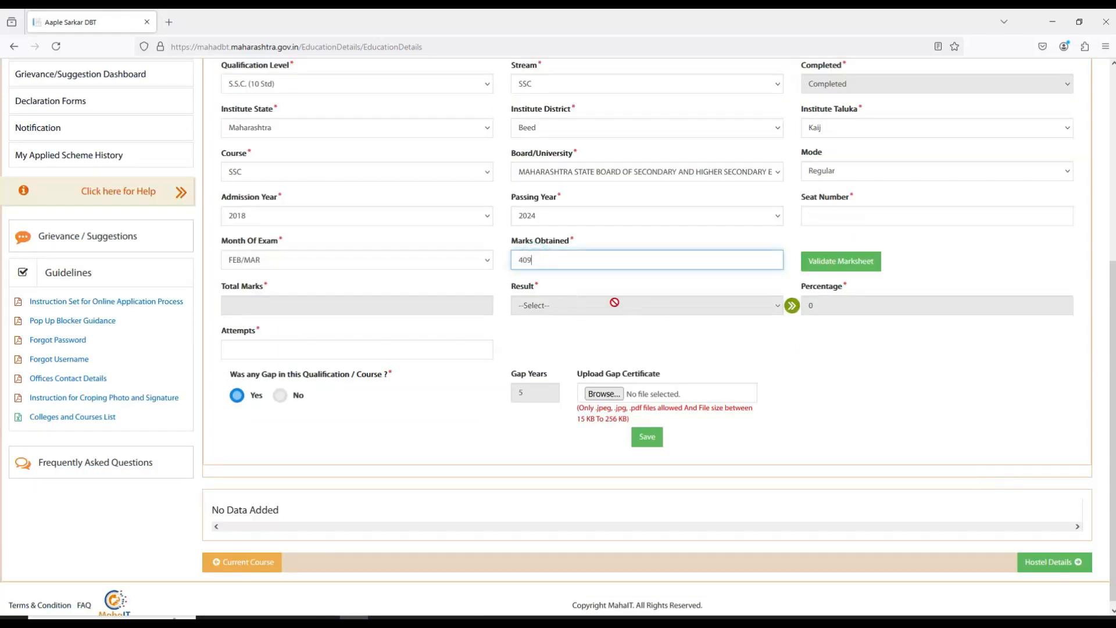
pyautogui.click(842, 263)
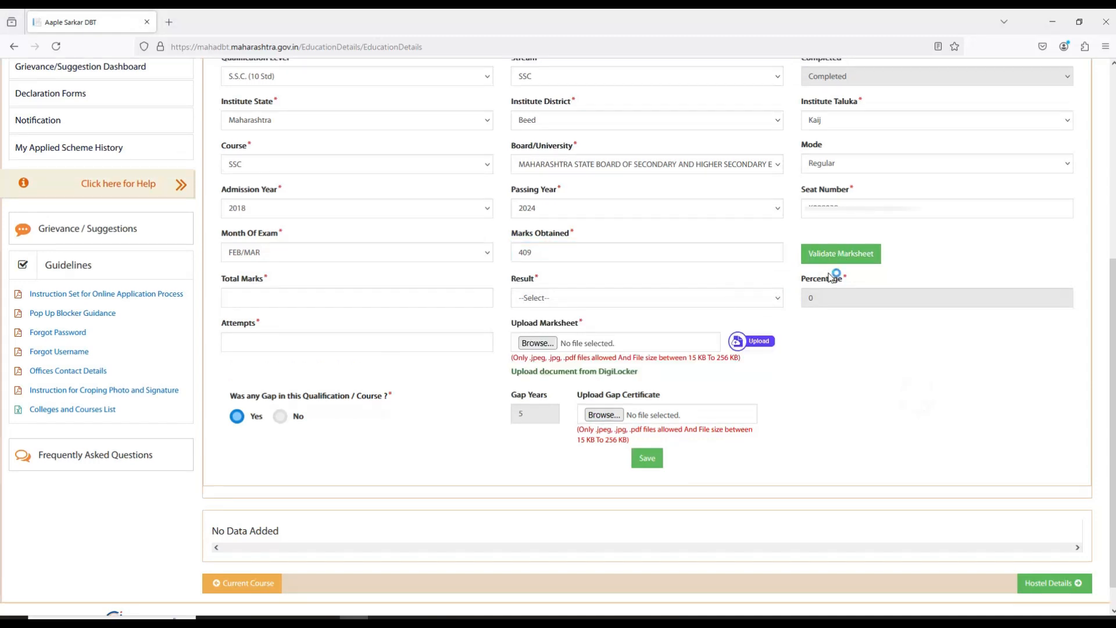
# - Set the total marks to 500, the result to Passed and the attempts to 1, and attach SSC.jpg as the marksheet
pyautogui.click(300, 303)
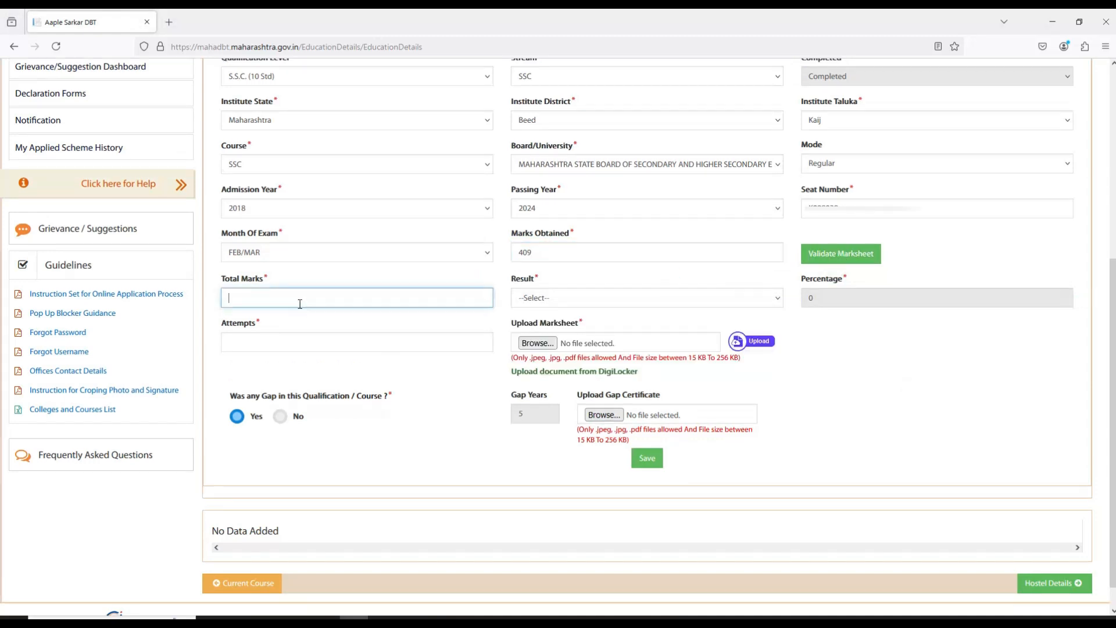
pyautogui.click(596, 298)
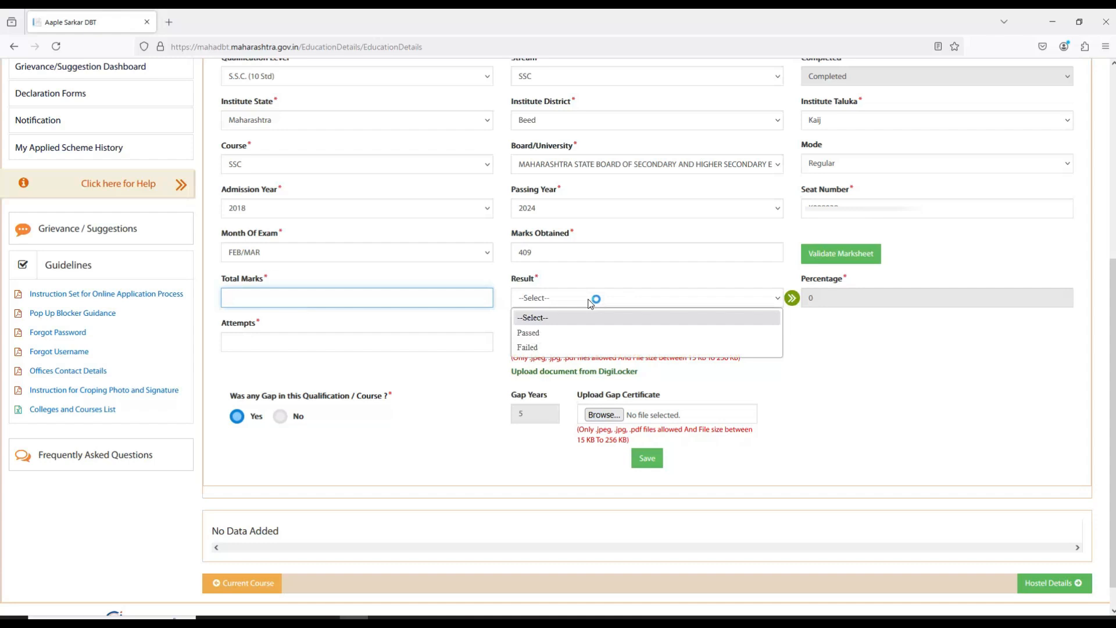
pyautogui.click(536, 333)
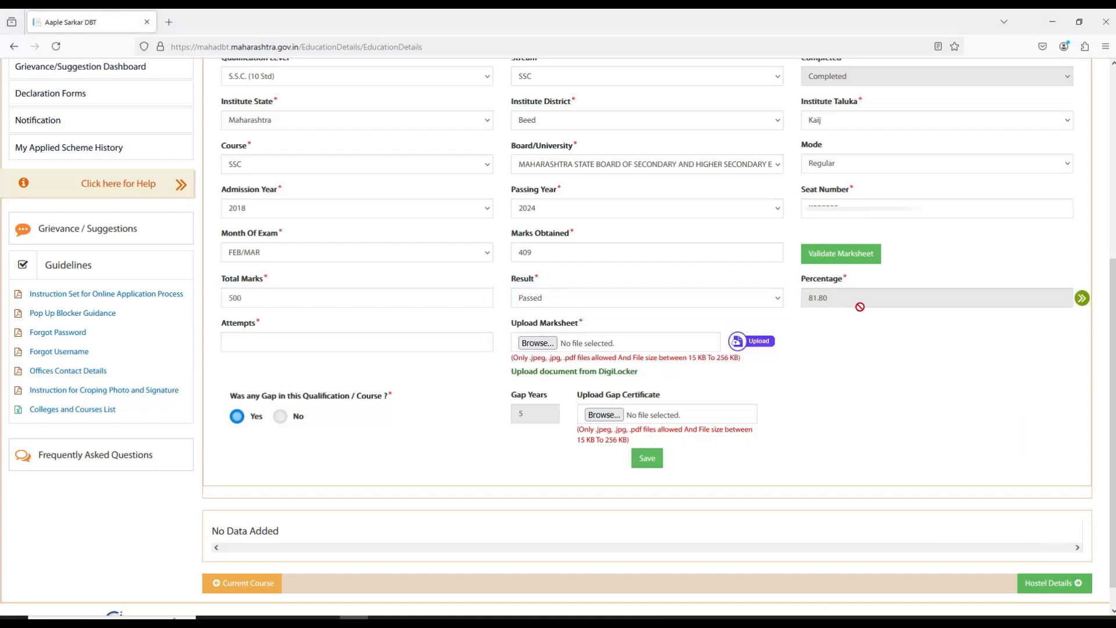
pyautogui.click(294, 342)
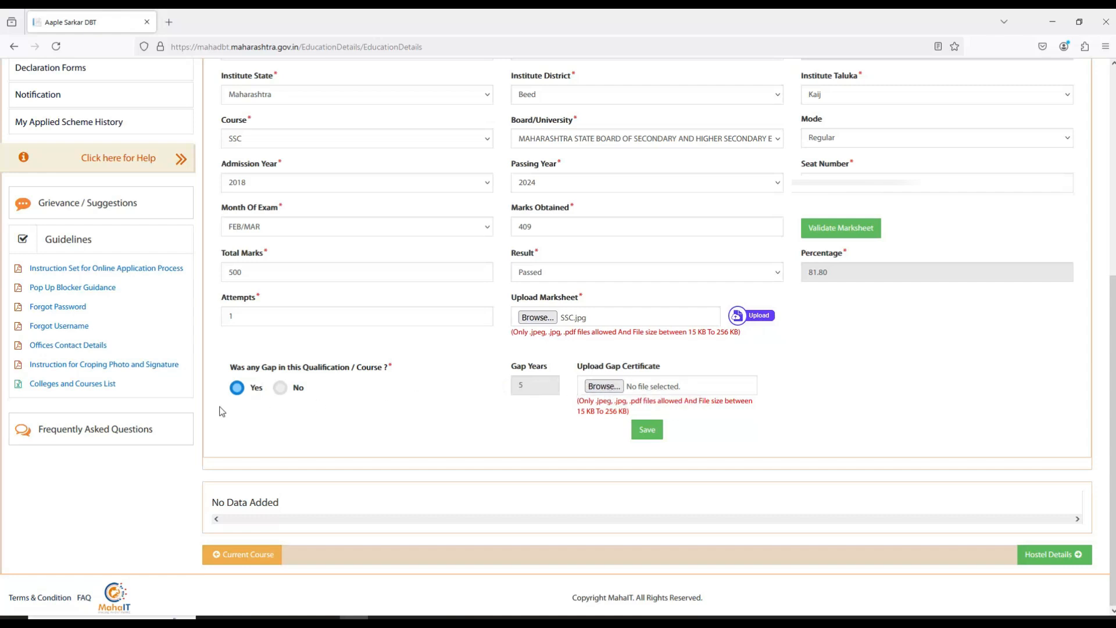
# - Set the admission year to 2023, mark the qualification as having no gap, and save the S.S.C. details
pyautogui.click(280, 388)
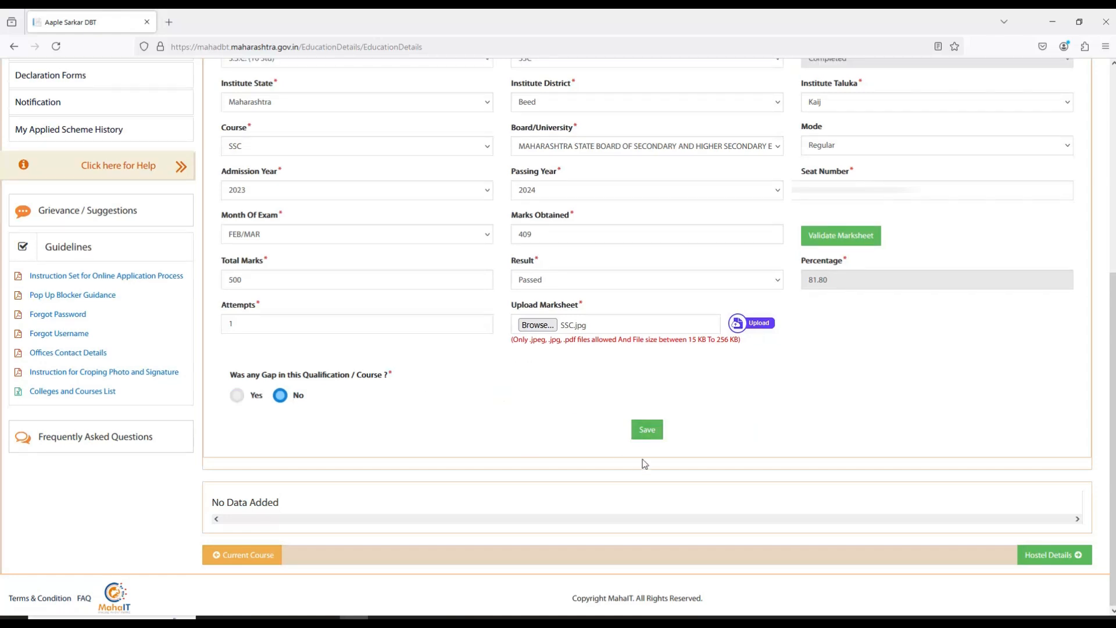
pyautogui.click(648, 430)
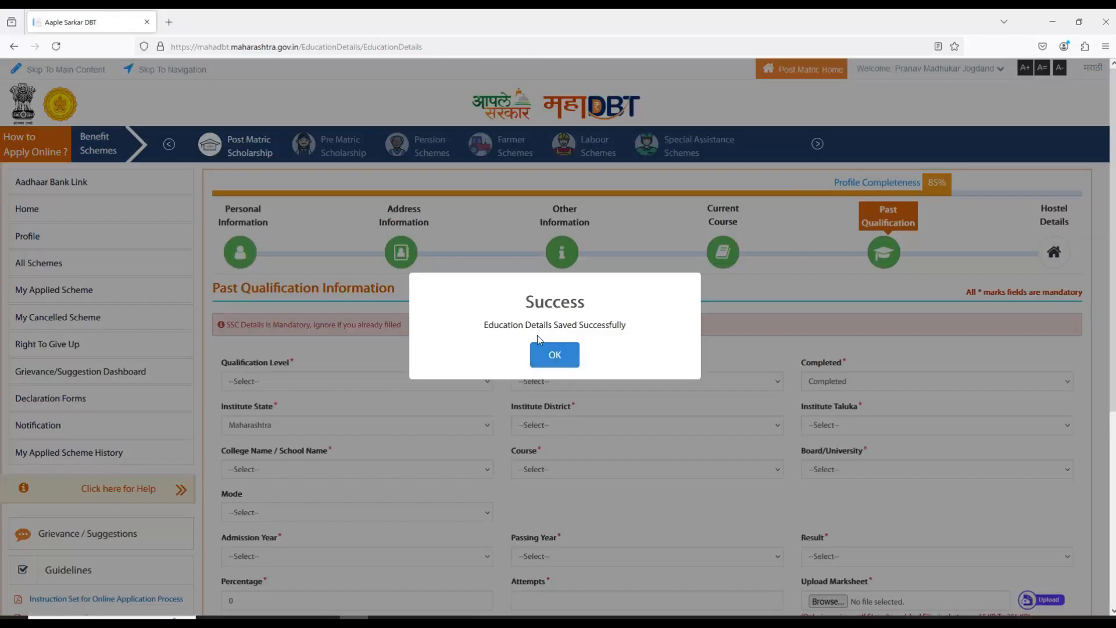
pyautogui.click(554, 355)
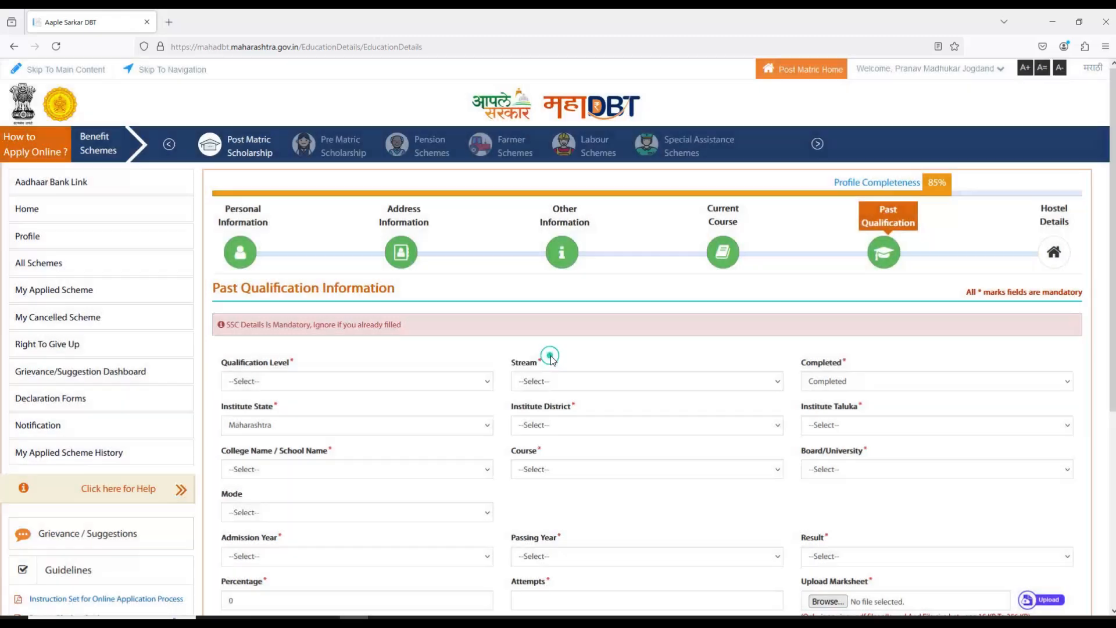
# - Review the saved S.S.C. record and the available qualification levels, and continue to the Hostel Details section
pyautogui.scroll(-5, 281, 510)
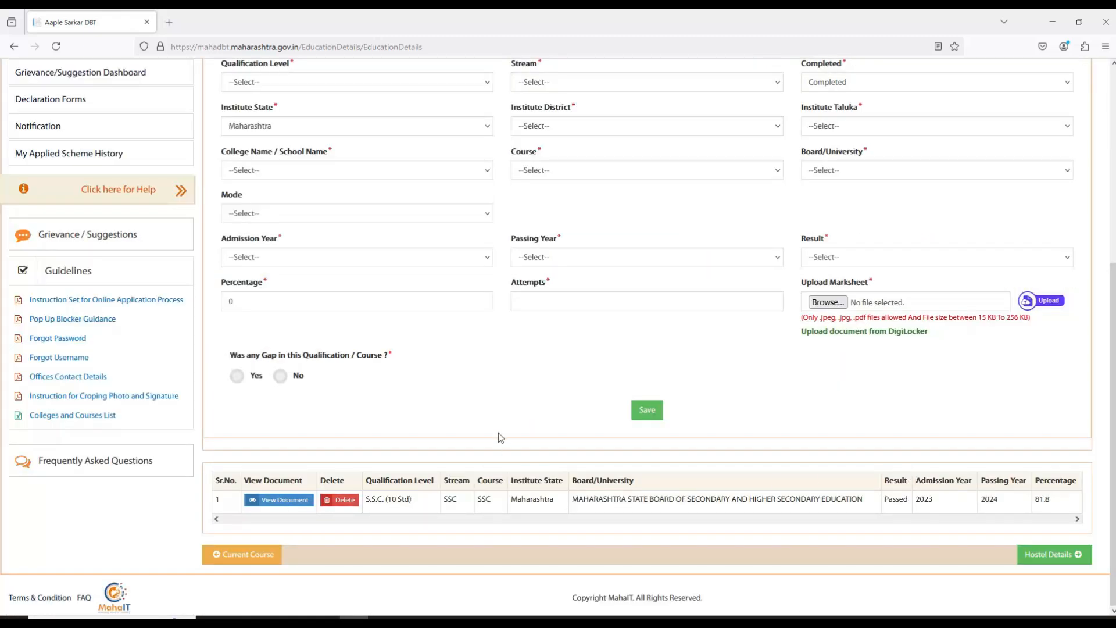
pyautogui.scroll(5, 497, 432)
pyautogui.click(242, 381)
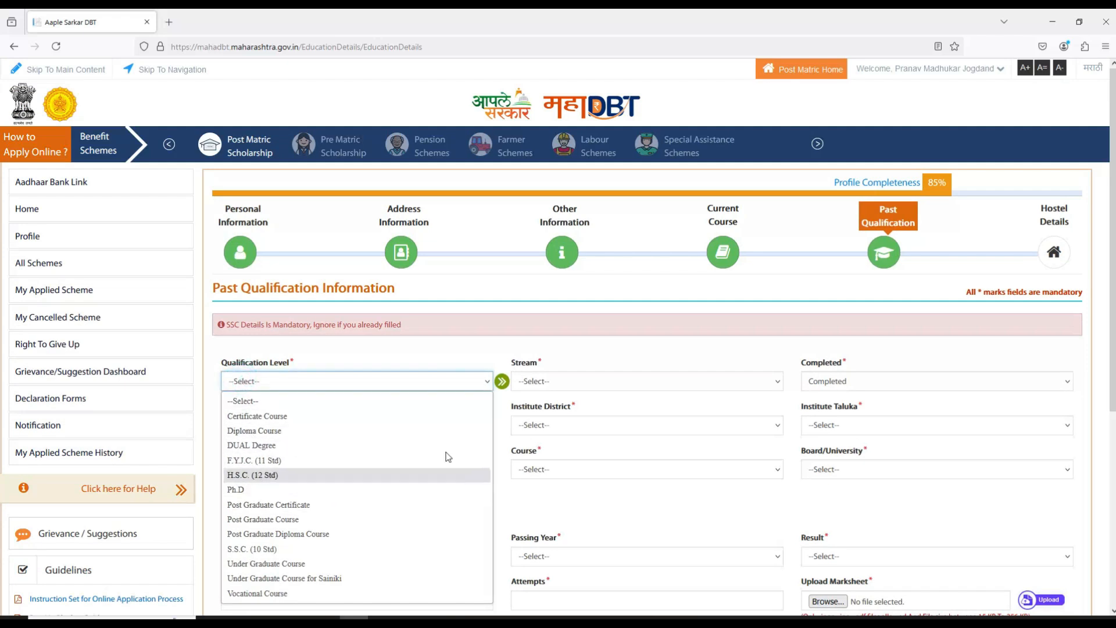
pyautogui.scroll(-3, 256, 209)
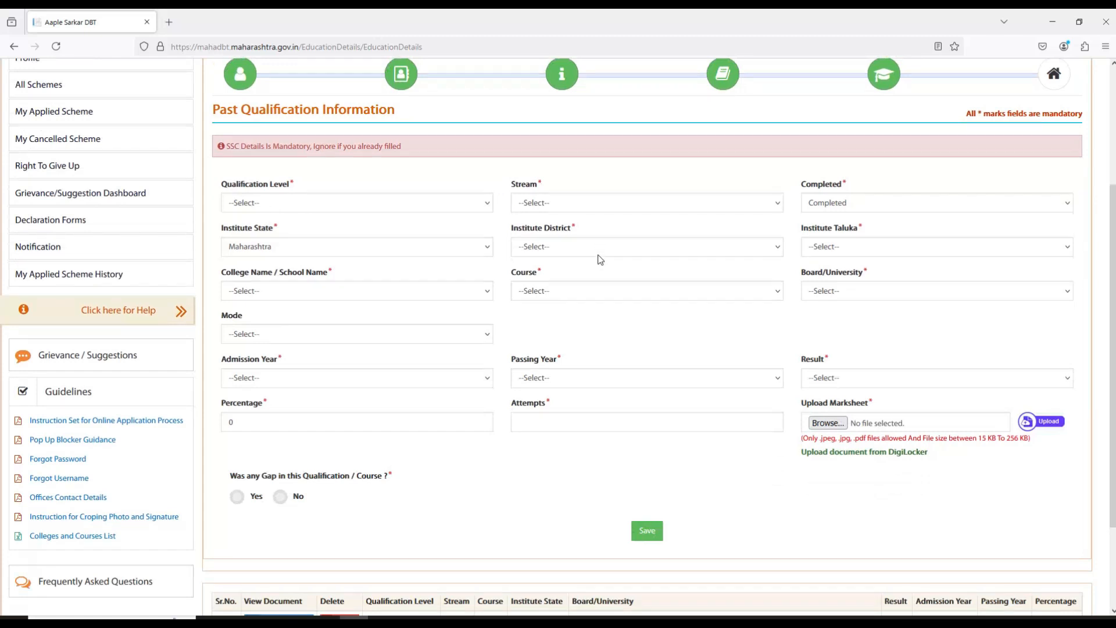
pyautogui.scroll(-2, 698, 529)
pyautogui.click(1059, 559)
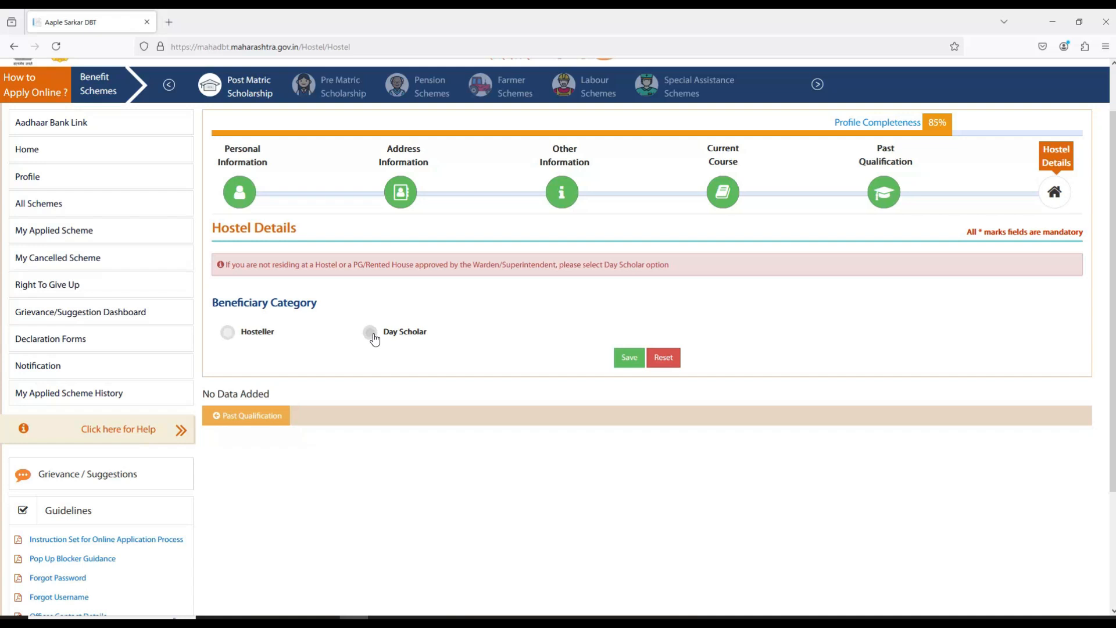
# - Choose Hosteller as the beneficiary category and look through the hostel type options
pyautogui.click(227, 334)
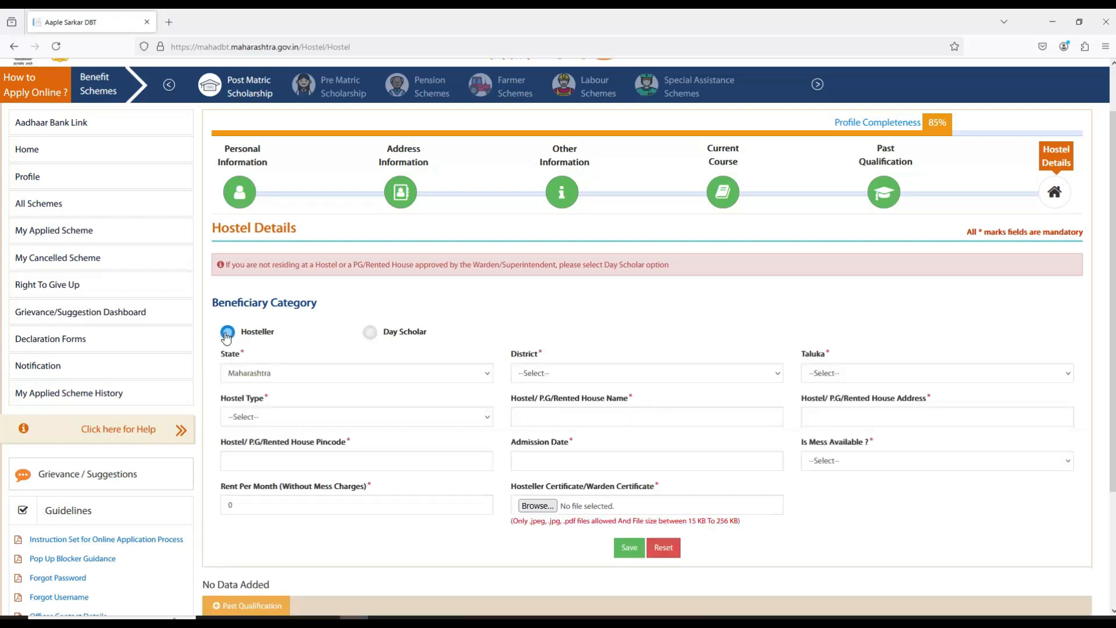
pyautogui.scroll(-1, 277, 363)
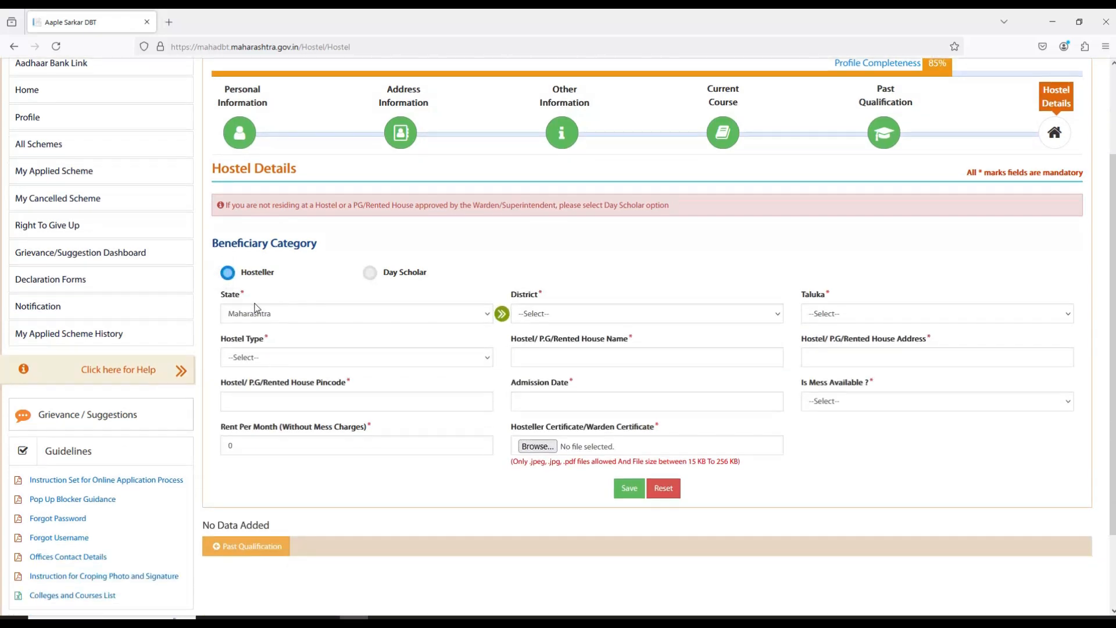
pyautogui.click(273, 315)
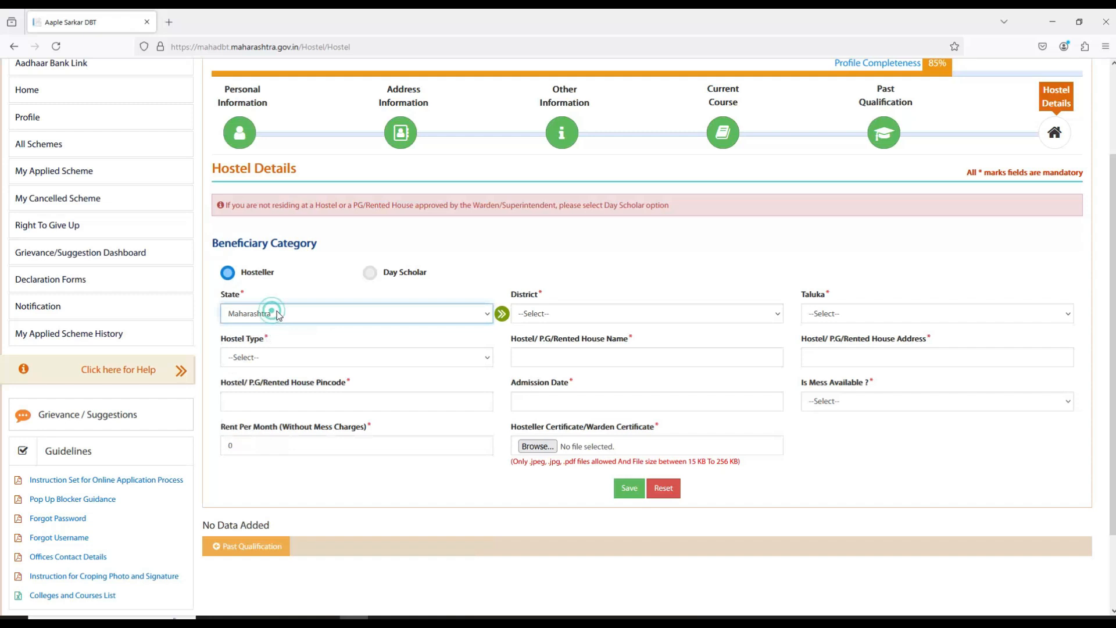
pyautogui.click(313, 356)
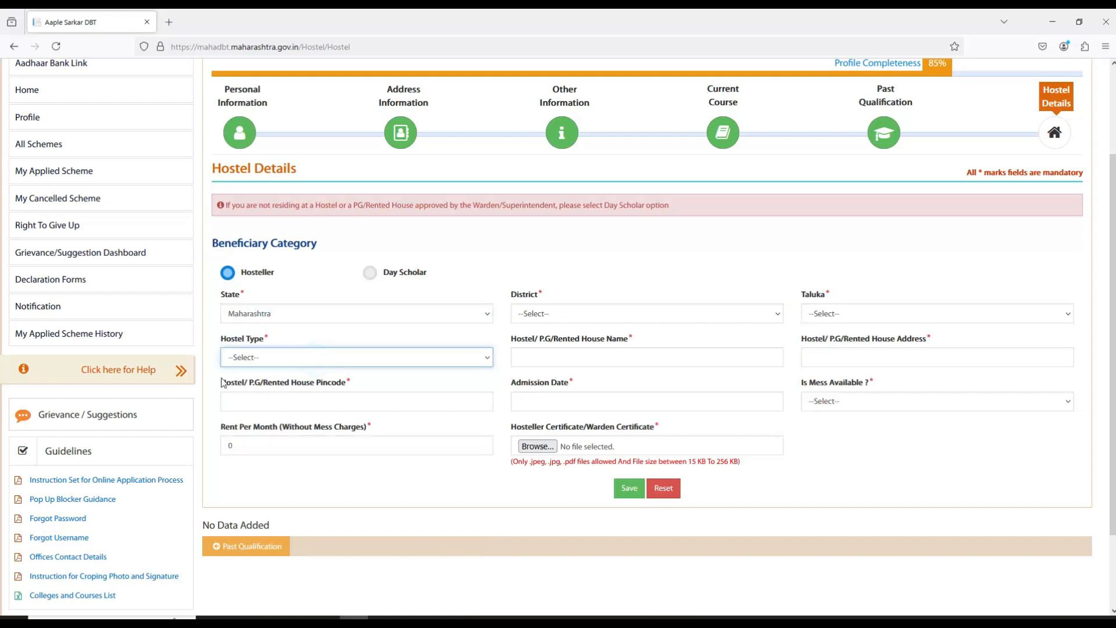
pyautogui.click(245, 356)
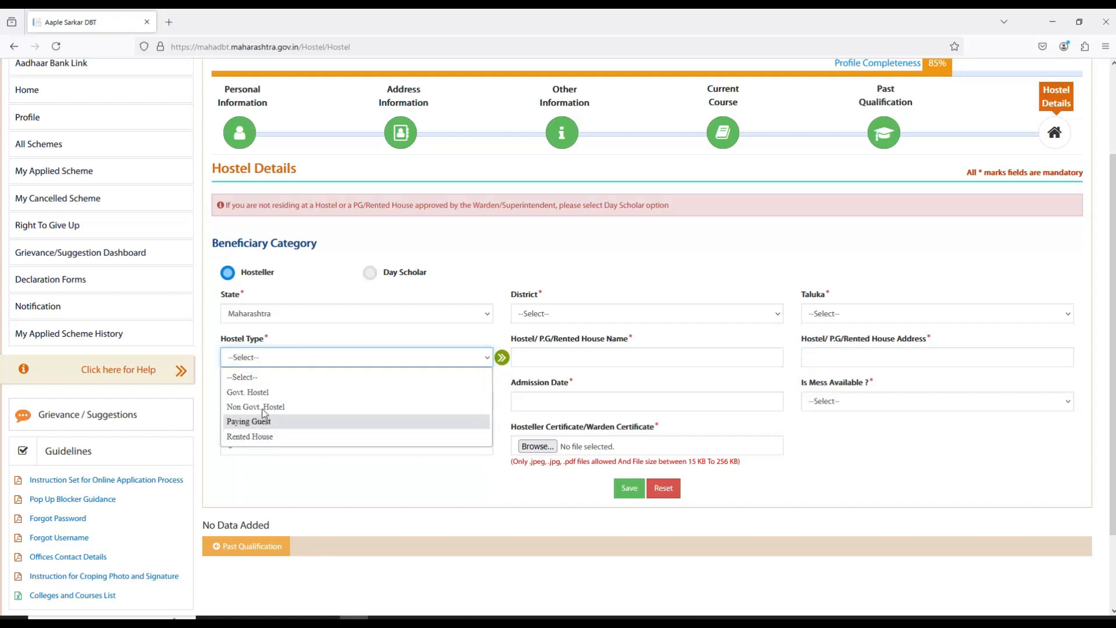
pyautogui.click(259, 374)
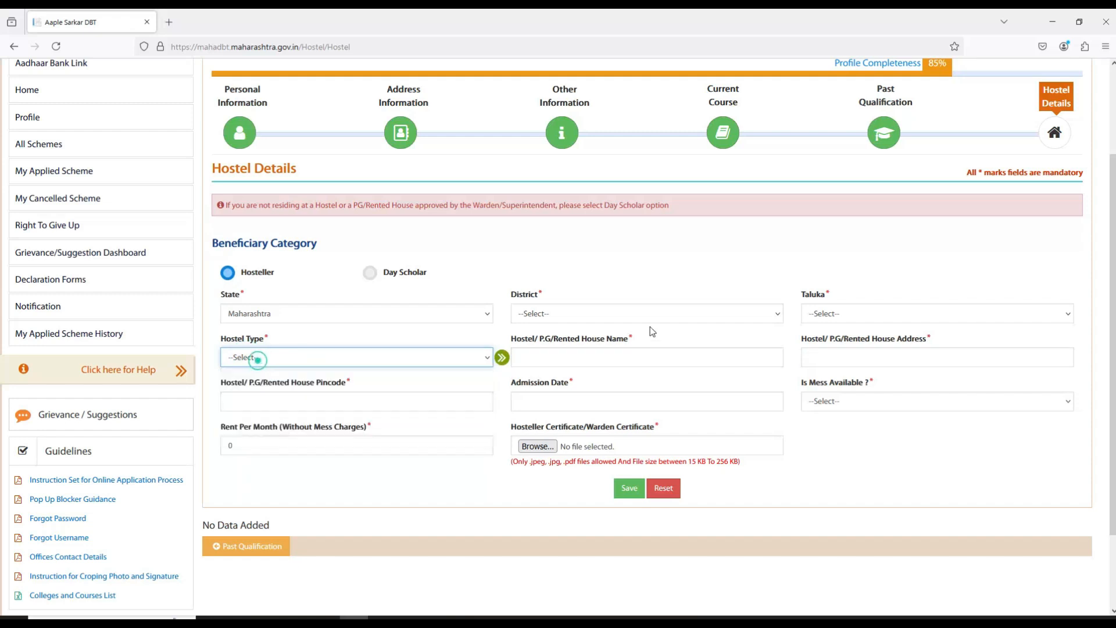
# - Examine the hostel name, address, pincode, admission date, mess availability and monthly rent fields without filling them
pyautogui.click(551, 358)
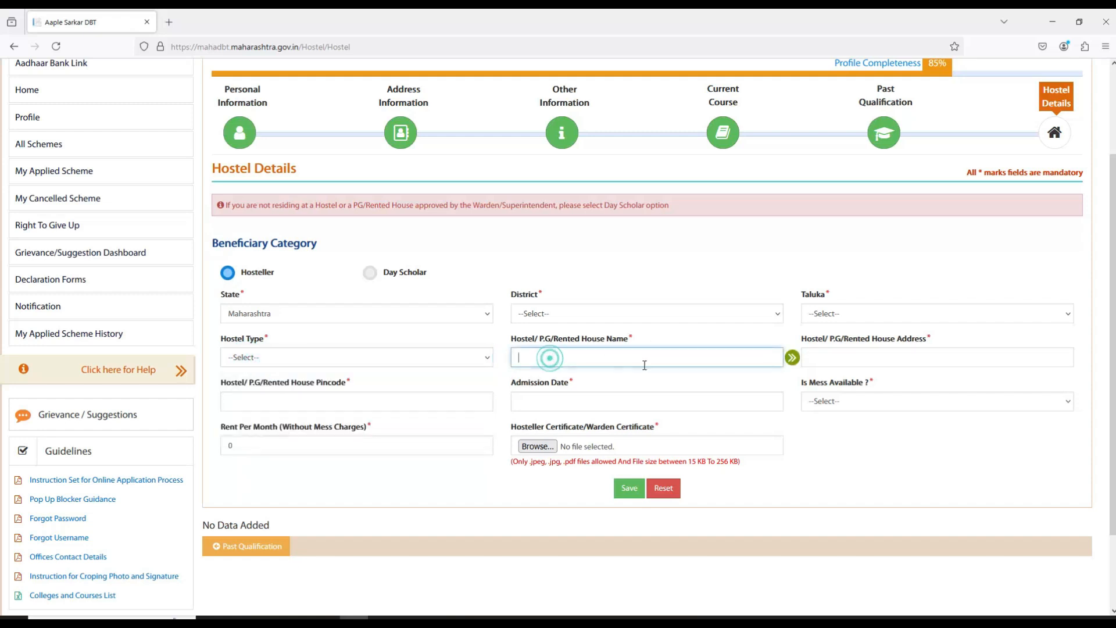
pyautogui.click(871, 358)
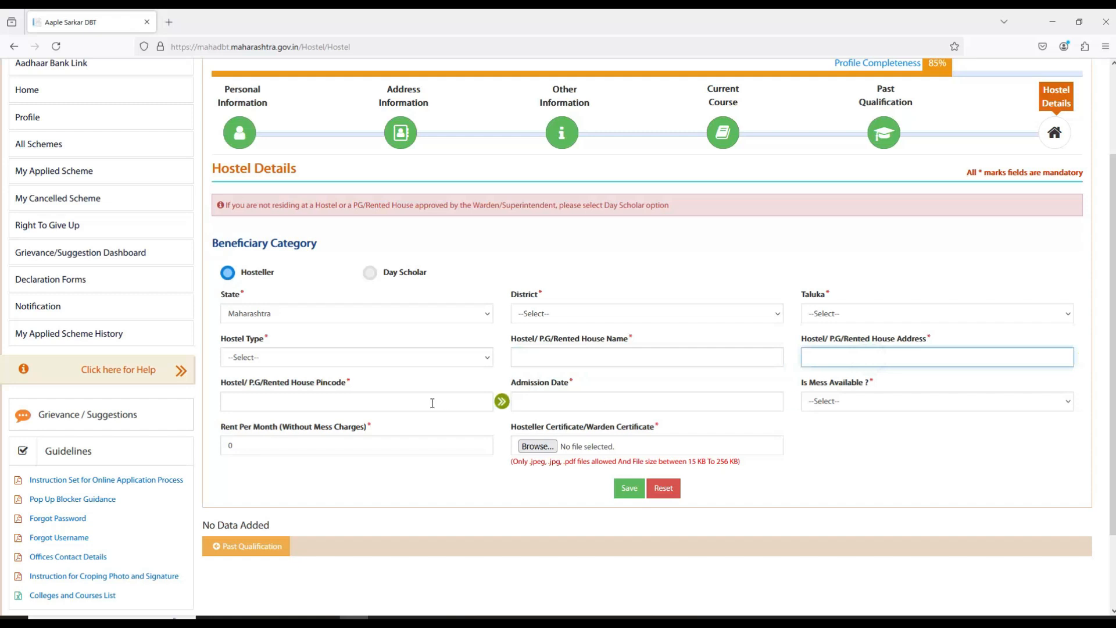
pyautogui.click(276, 405)
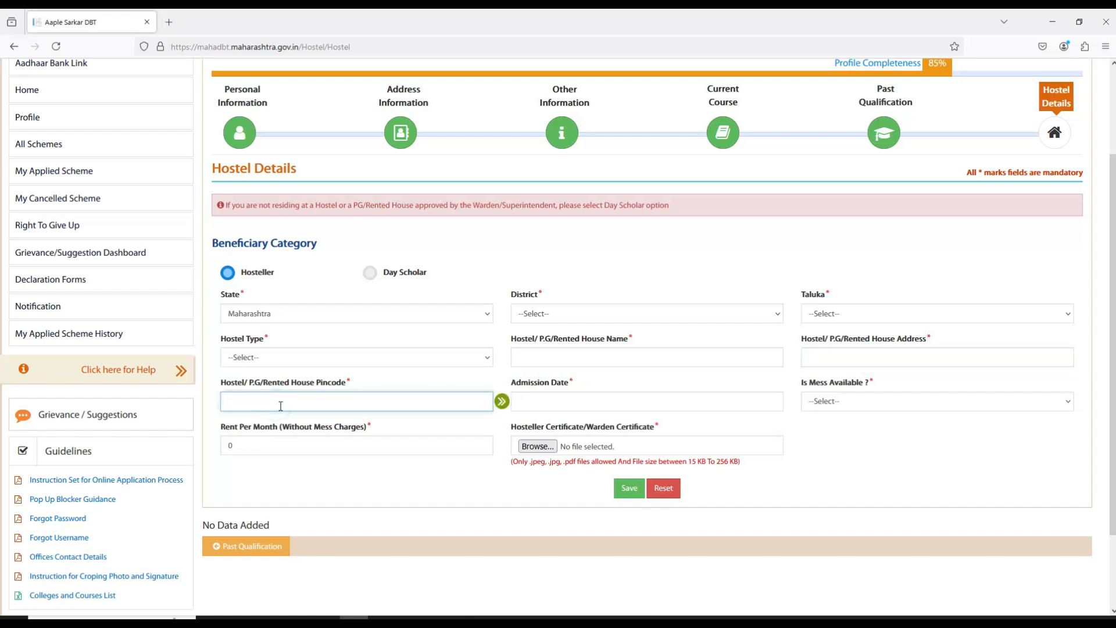
pyautogui.click(539, 402)
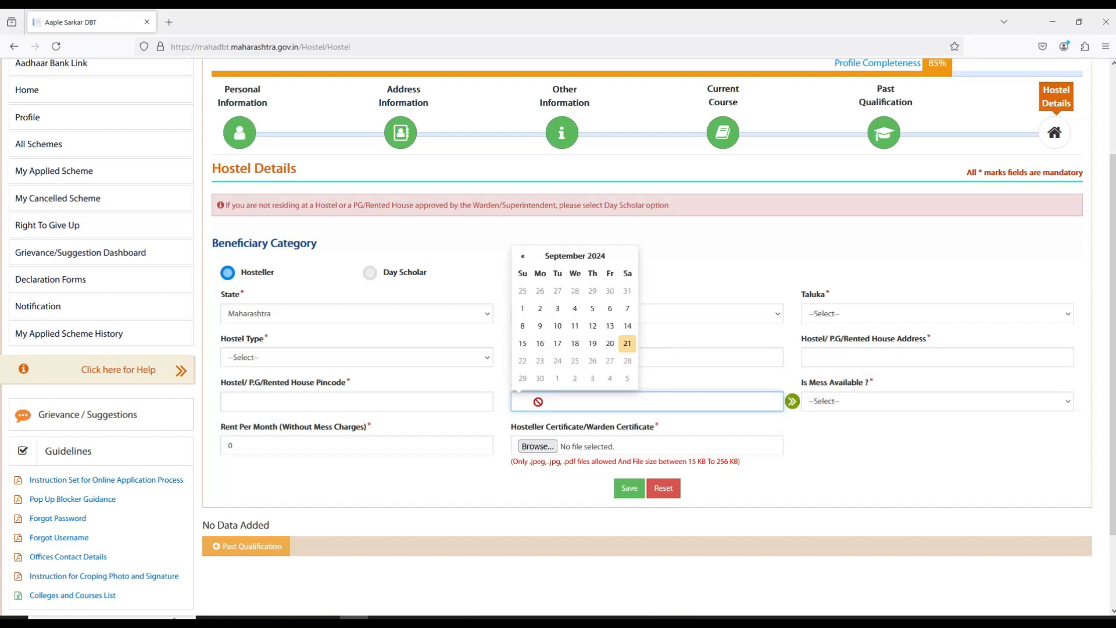
pyautogui.click(536, 402)
pyautogui.click(827, 402)
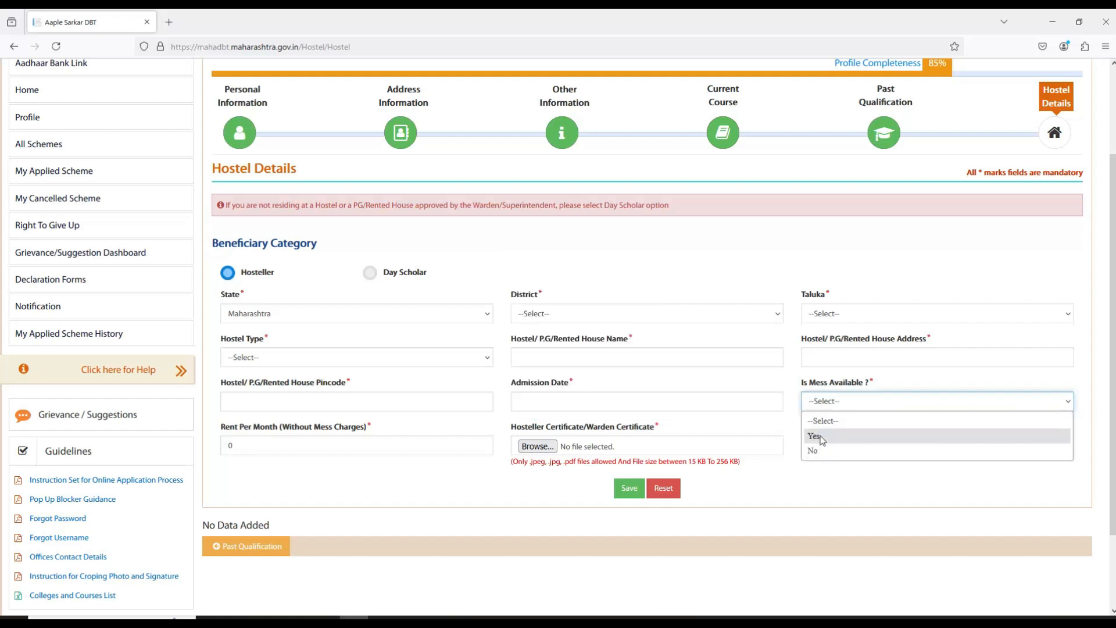
pyautogui.click(852, 402)
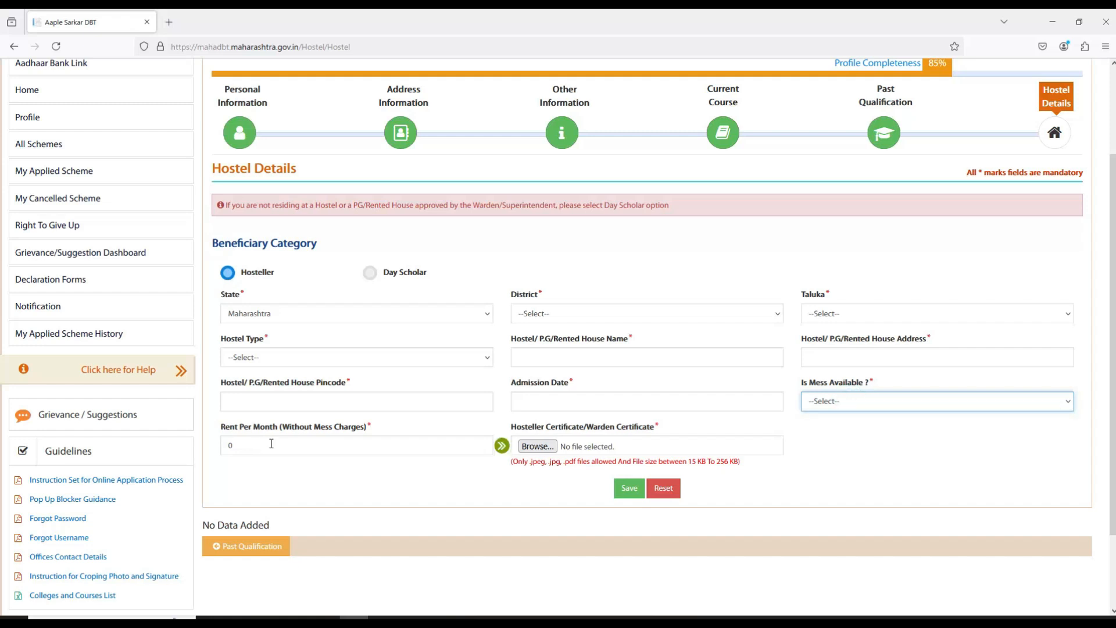
pyautogui.click(855, 402)
pyautogui.click(244, 446)
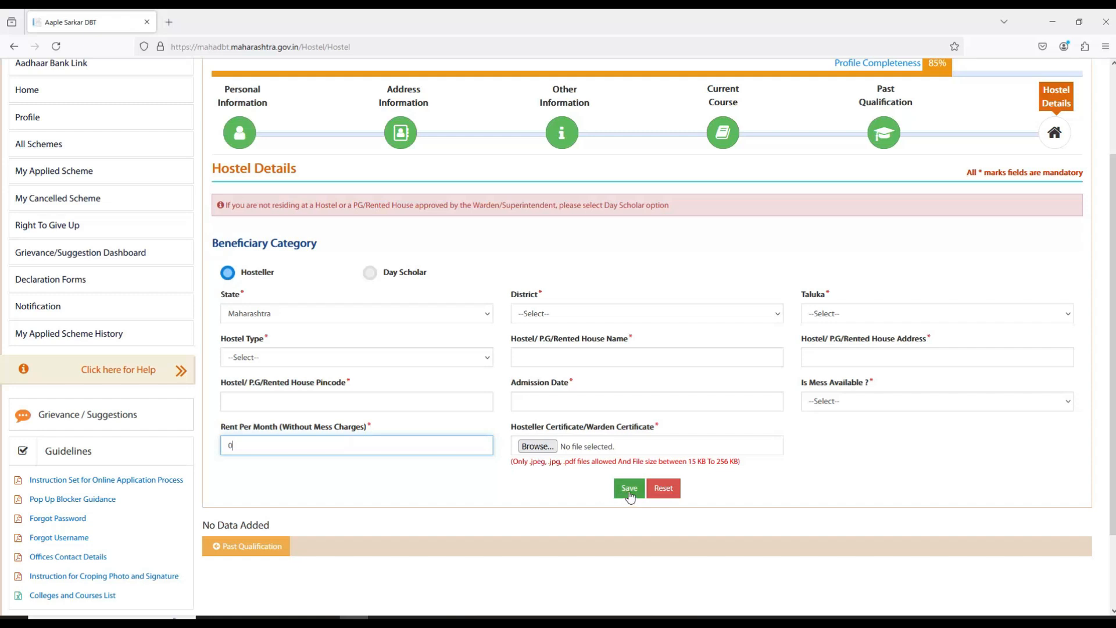
# - Set the beneficiary category to Day Scholar and save the hostel details
pyautogui.click(370, 274)
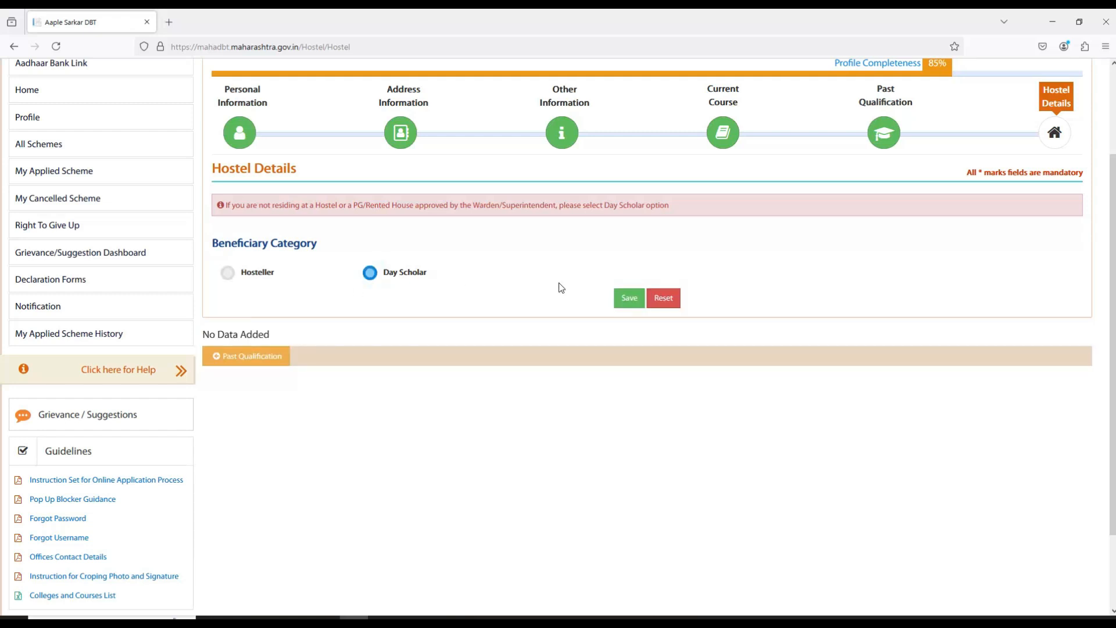
pyautogui.click(629, 299)
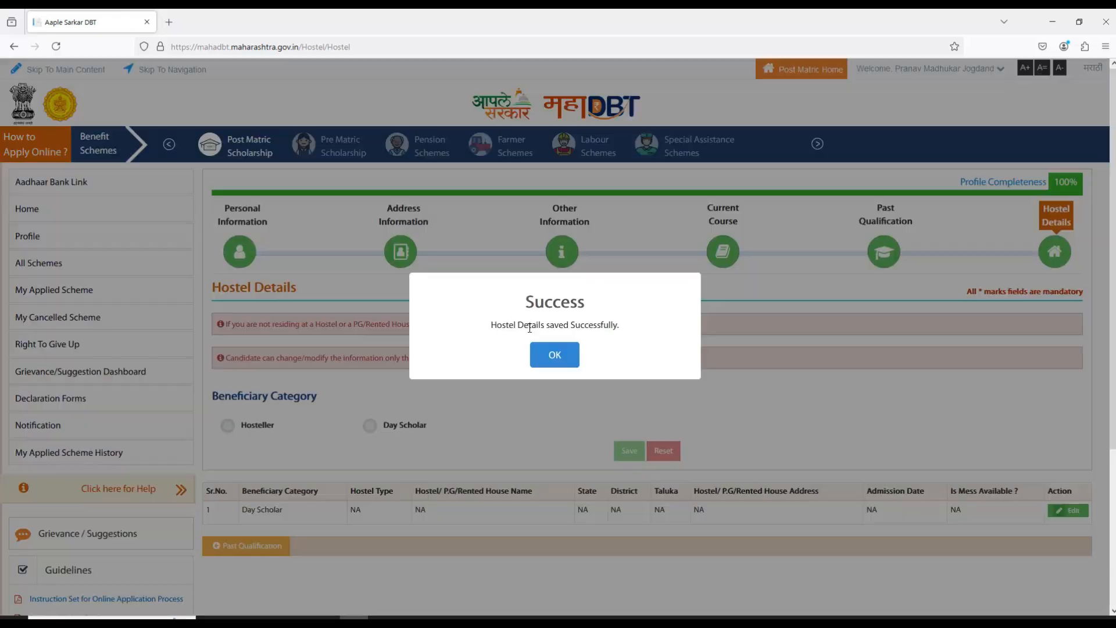
pyautogui.click(553, 360)
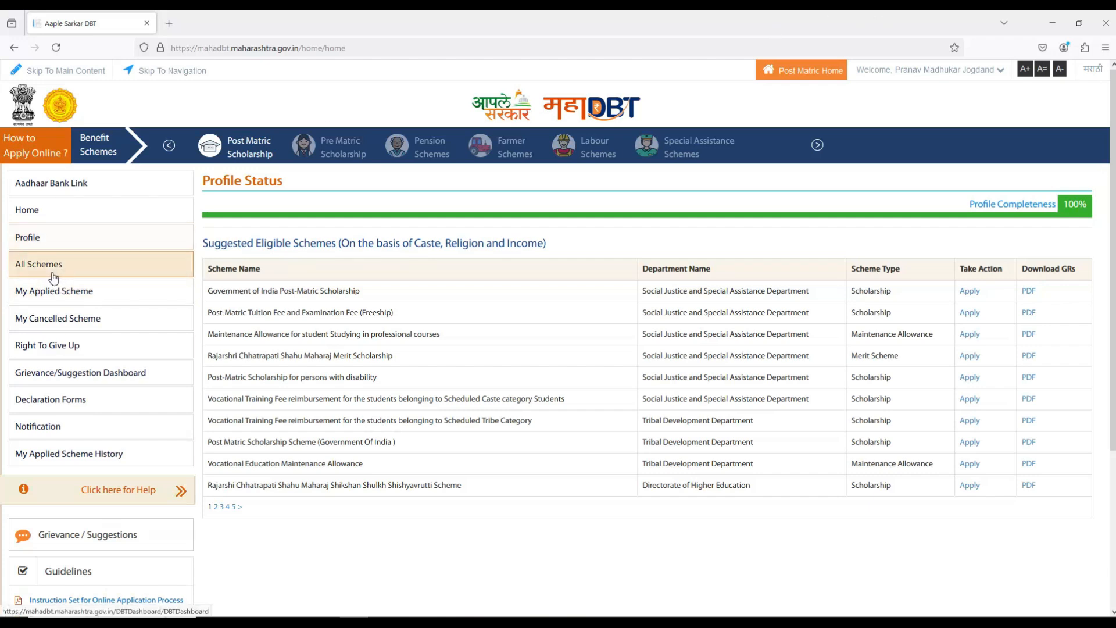
# - Check the Aadhaar bank link status page and read its guide to the bank Aadhaar mapping process
pyautogui.click(51, 183)
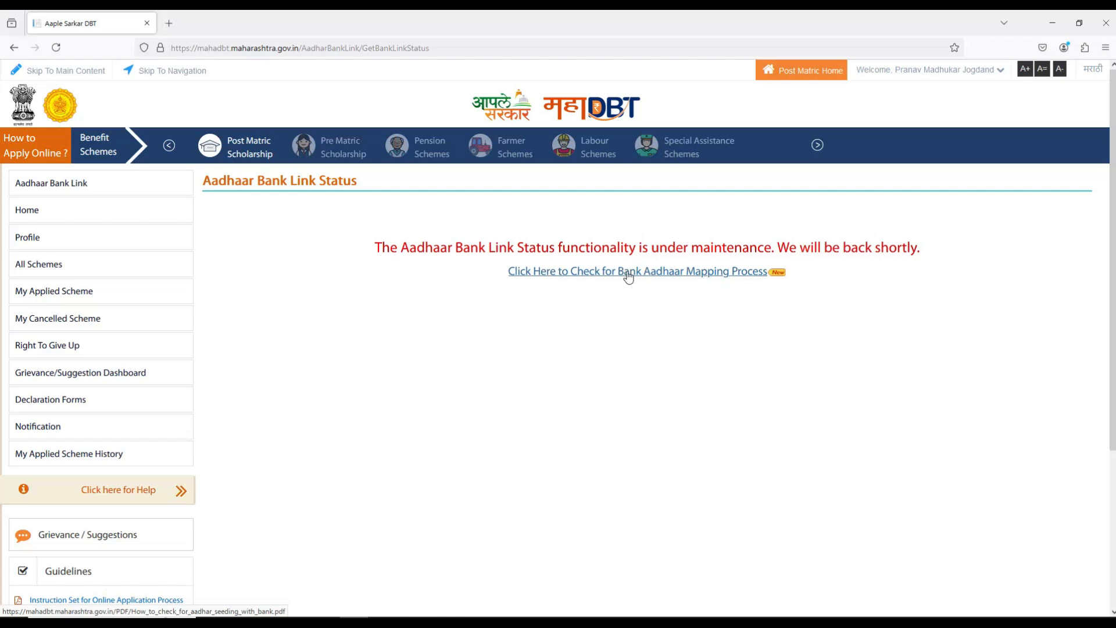
pyautogui.click(653, 272)
pyautogui.scroll(-2, 561, 418)
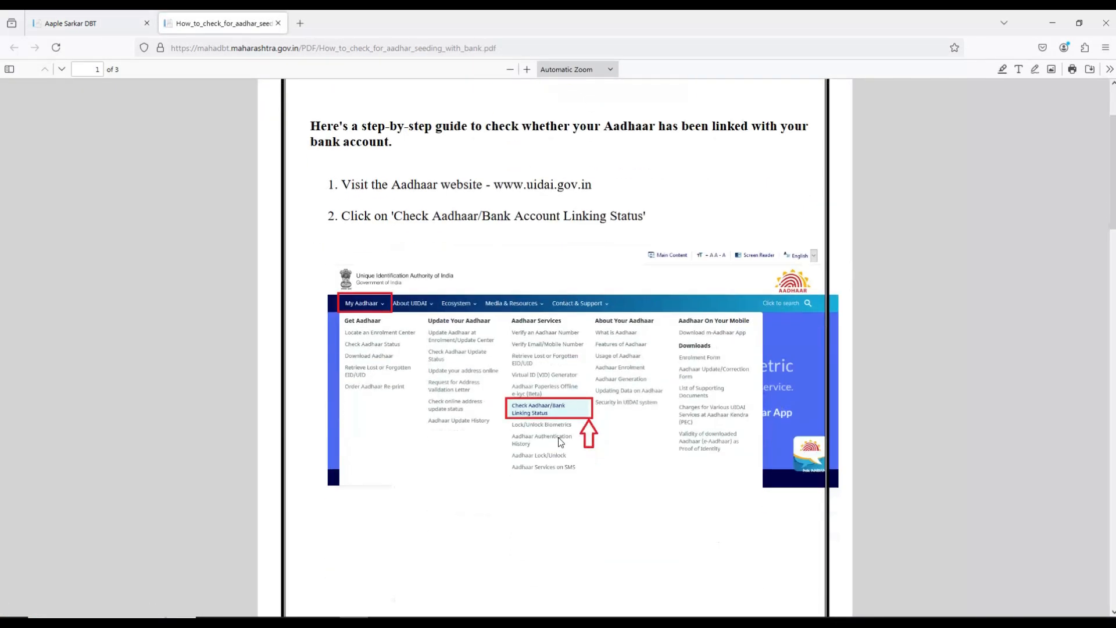
pyautogui.scroll(-2, 566, 392)
pyautogui.scroll(-6, 531, 398)
pyautogui.scroll(6, 532, 398)
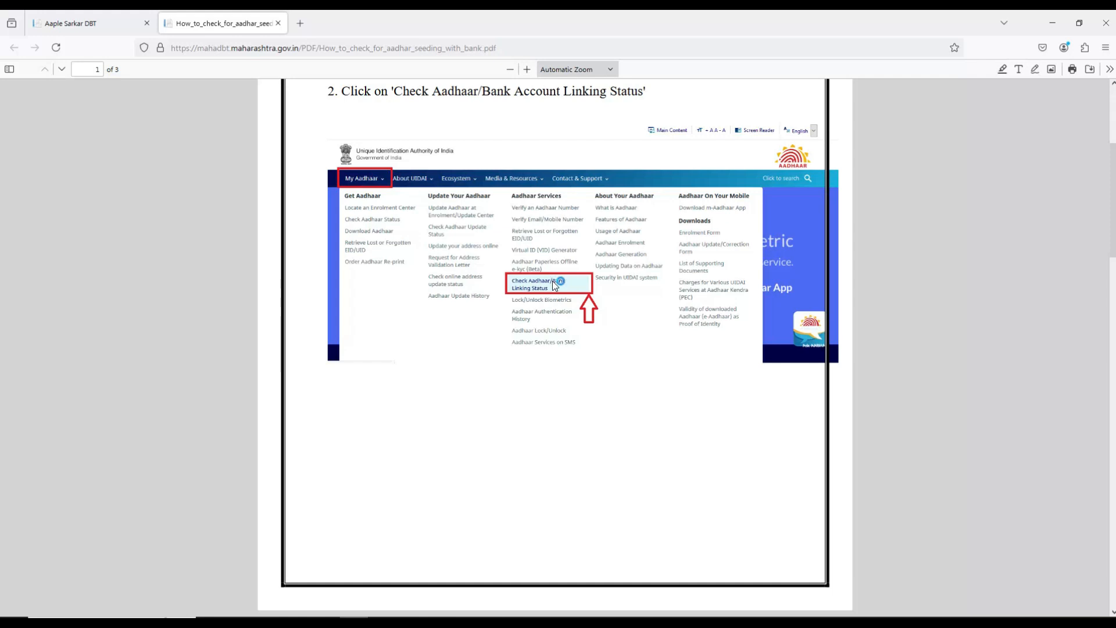
pyautogui.scroll(1, 574, 332)
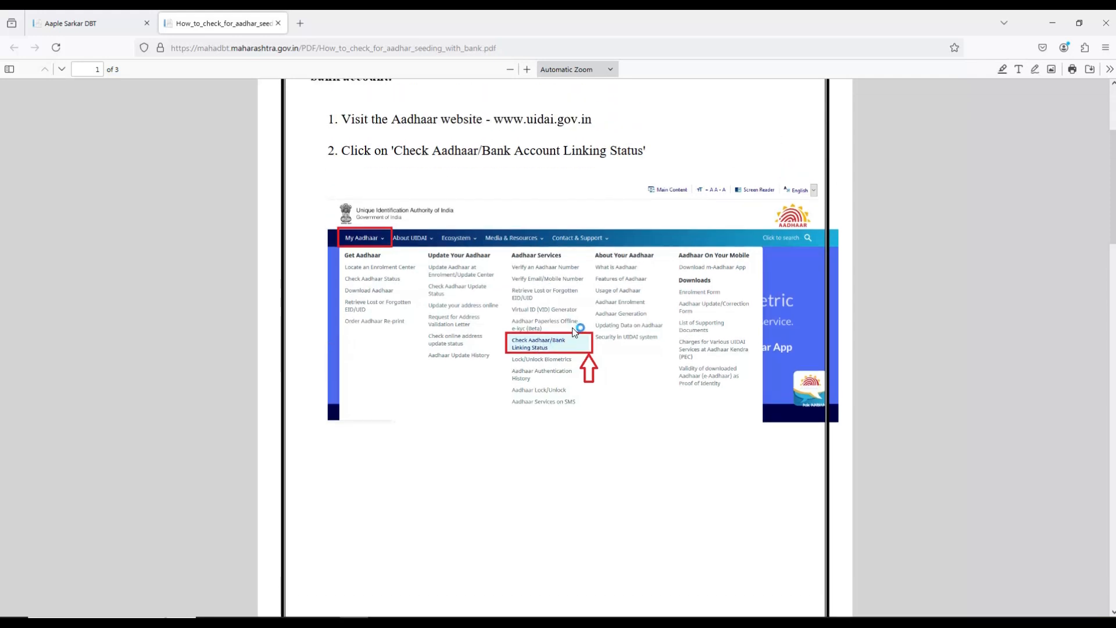
pyautogui.hotkey('ctrl', 'pageup')
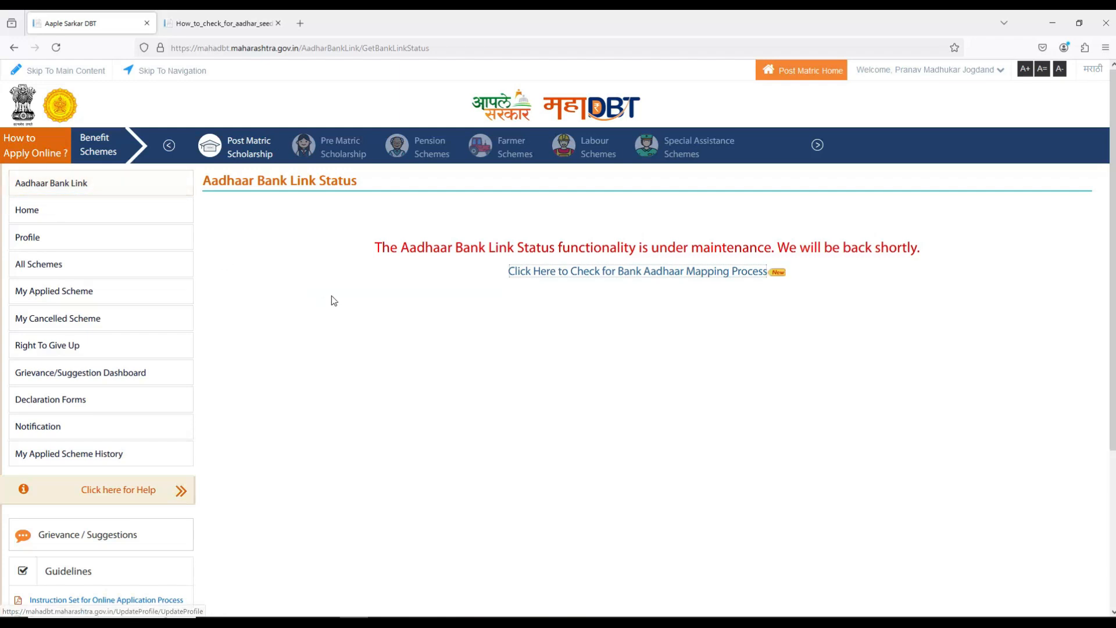
# - Examine the post-matric schemes offered by the Social Justice, Tribal Development, Higher Education, OBC/VJNT Welfare and Skill Development departments
pyautogui.click(41, 272)
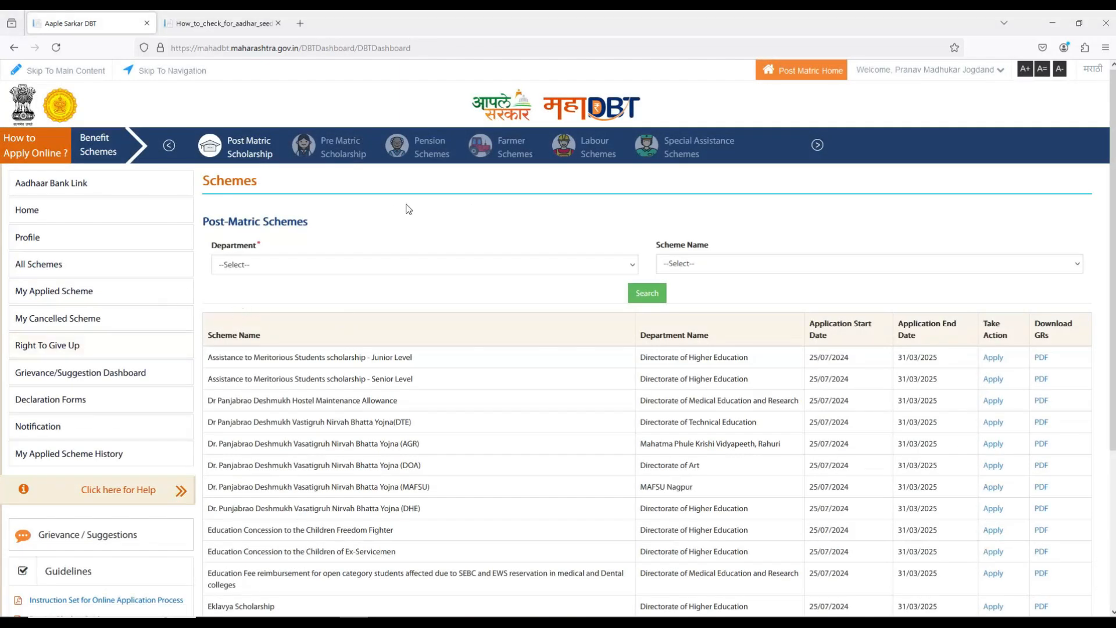
pyautogui.click(243, 150)
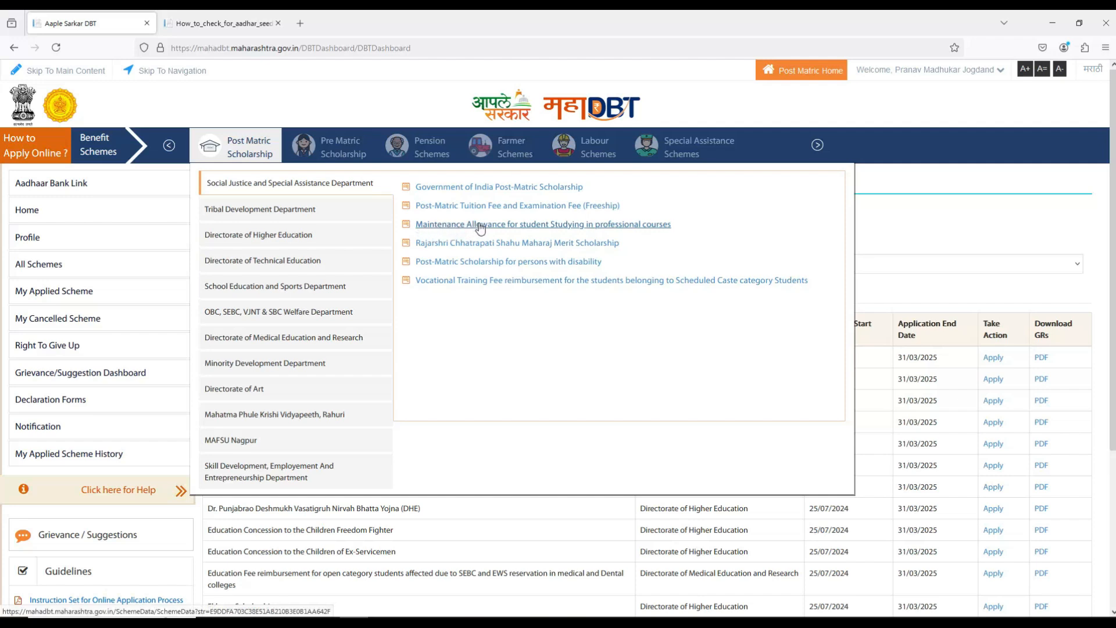
pyautogui.click(236, 209)
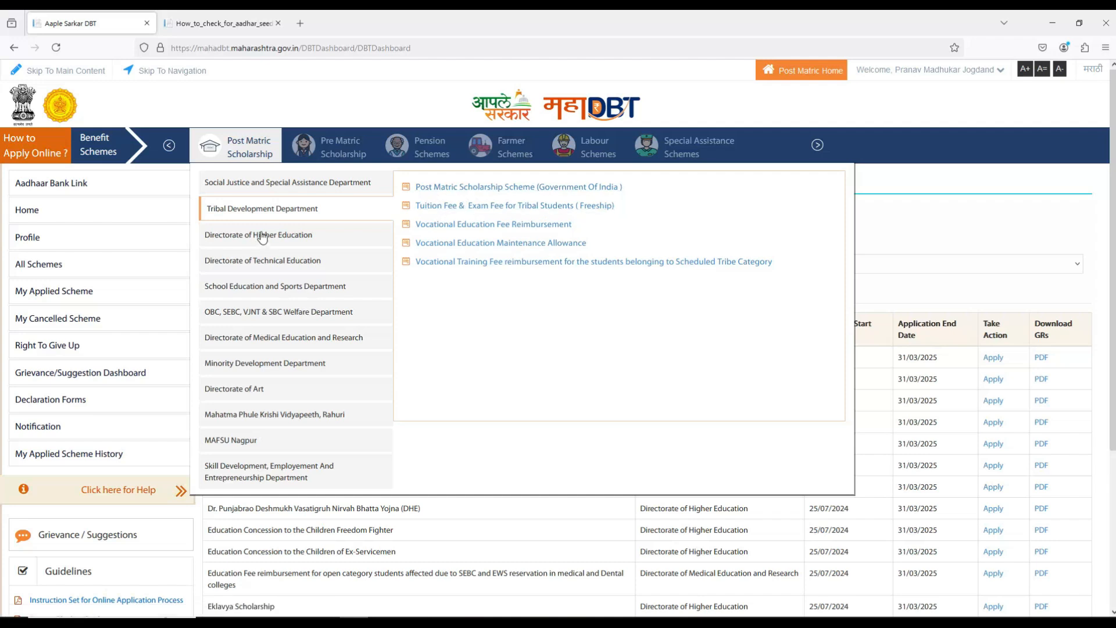
pyautogui.click(238, 236)
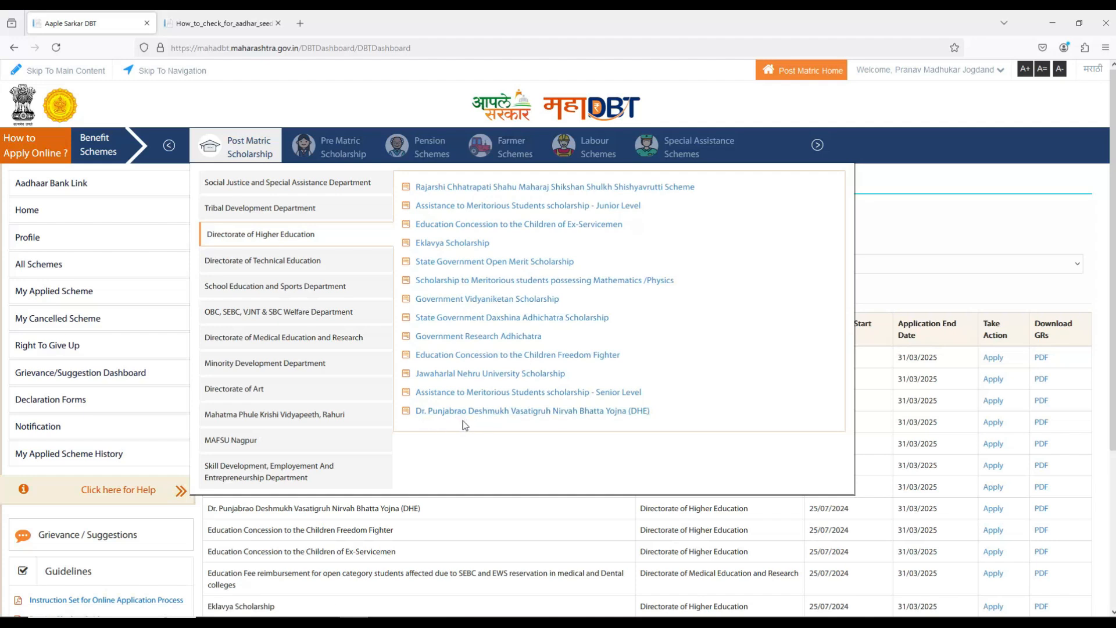
pyautogui.moveTo(225, 316)
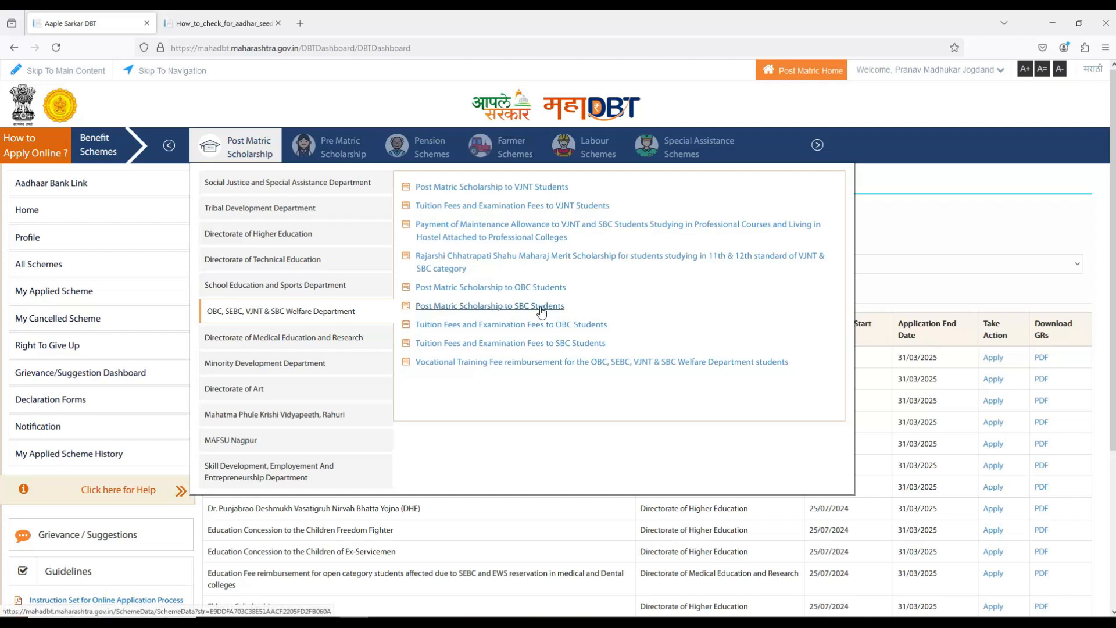
pyautogui.moveTo(226, 475)
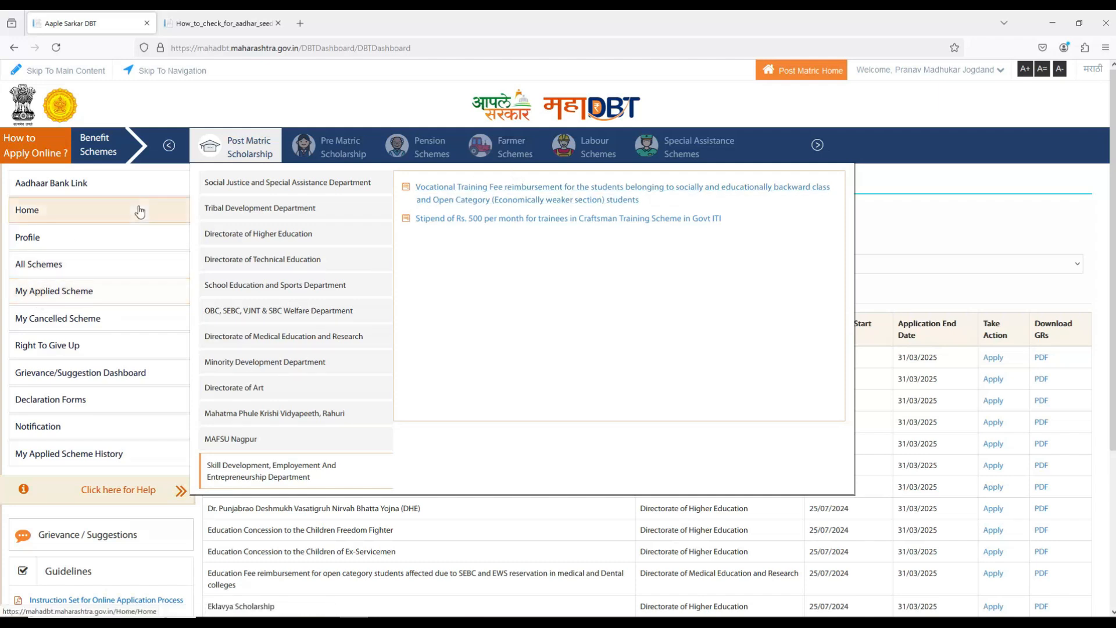
# - Search all schemes for the OBC, SEBC, VJNT & SBC Welfare Department's Post Matric Scholarship to VJNT Students
pyautogui.click(69, 297)
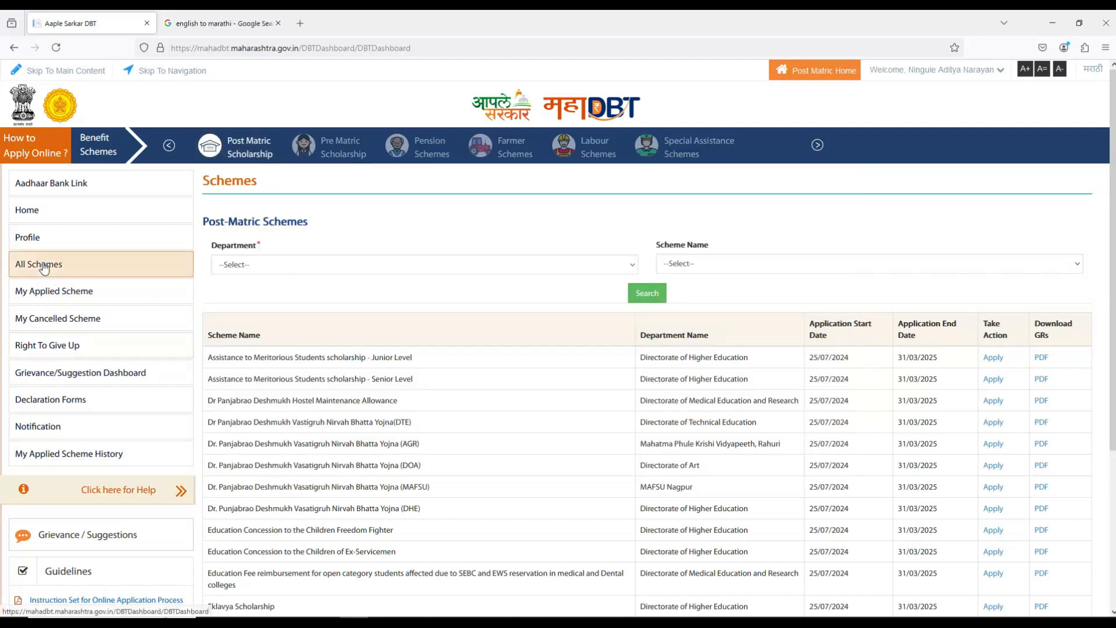
pyautogui.click(47, 266)
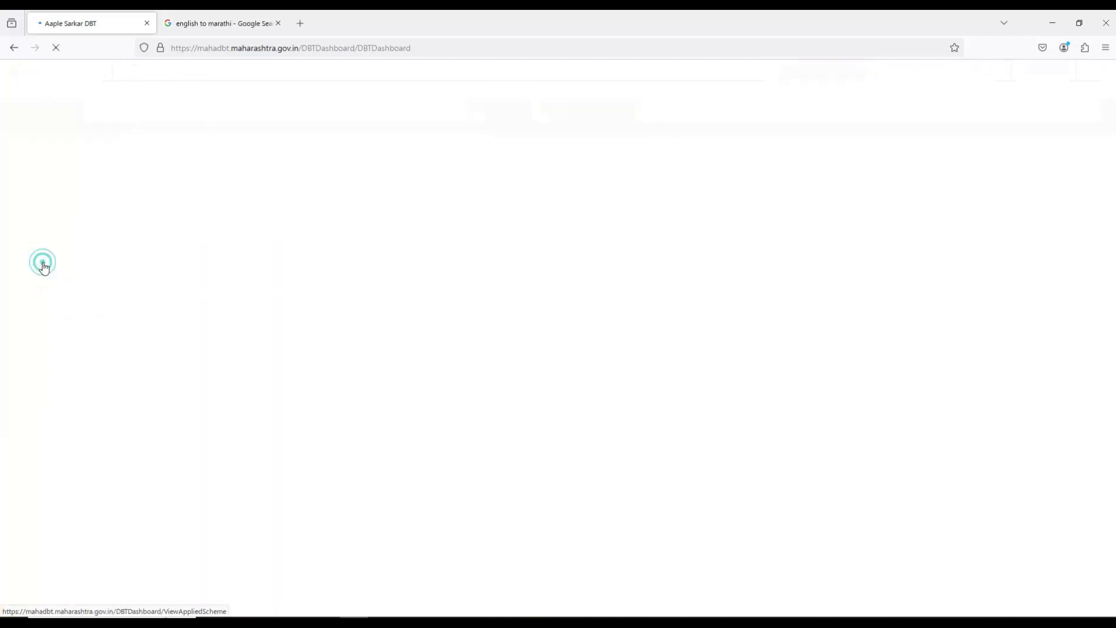
pyautogui.click(252, 265)
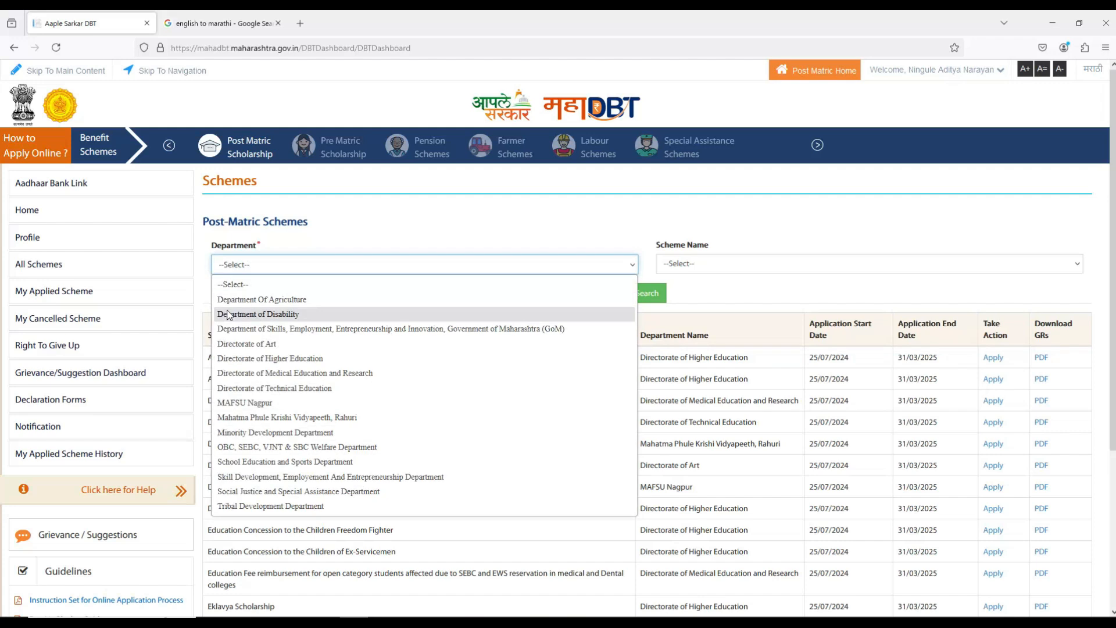
pyautogui.click(302, 447)
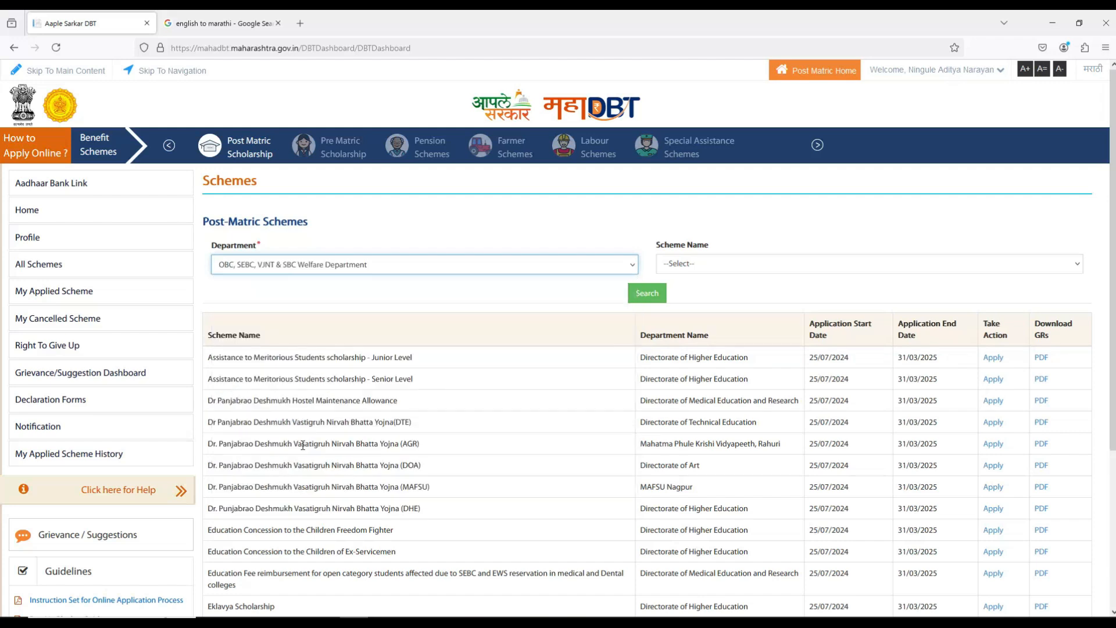
pyautogui.click(702, 264)
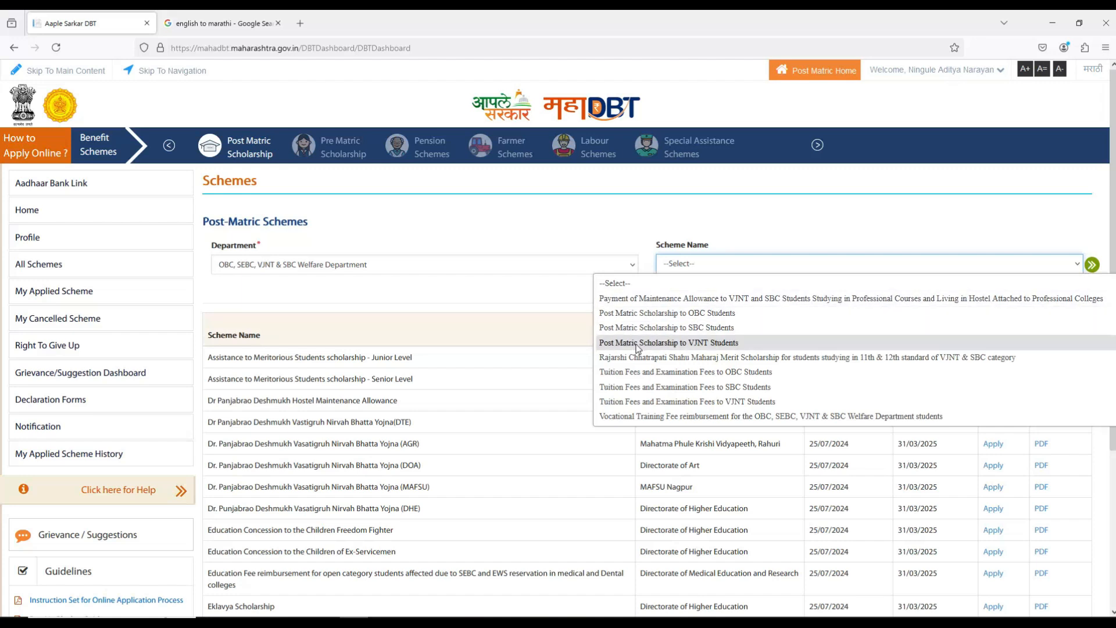
pyautogui.click(674, 343)
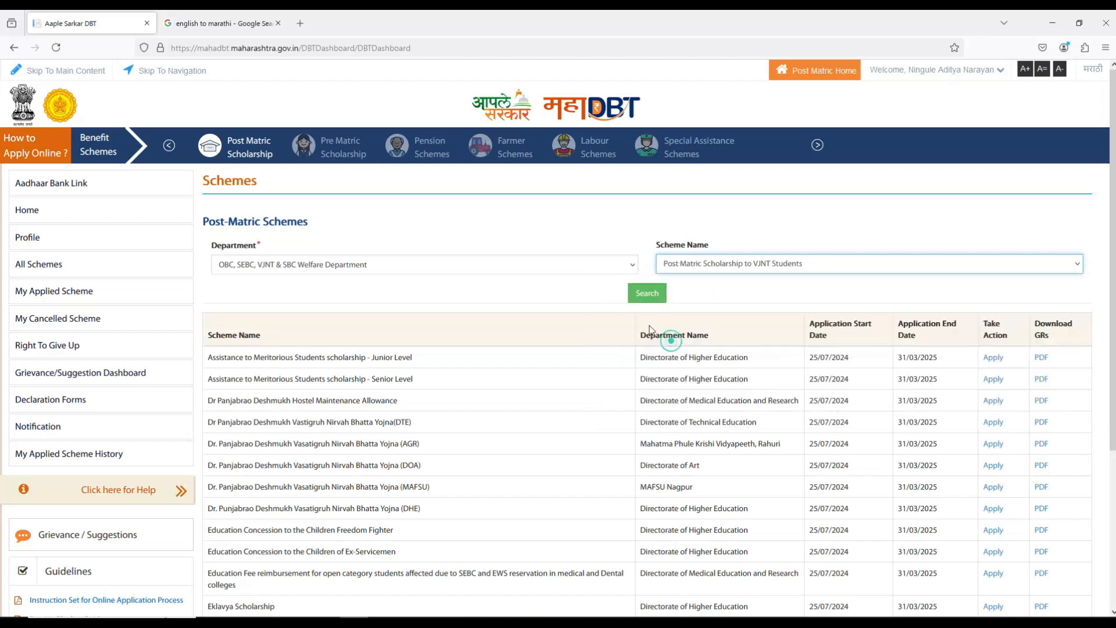
pyautogui.click(651, 302)
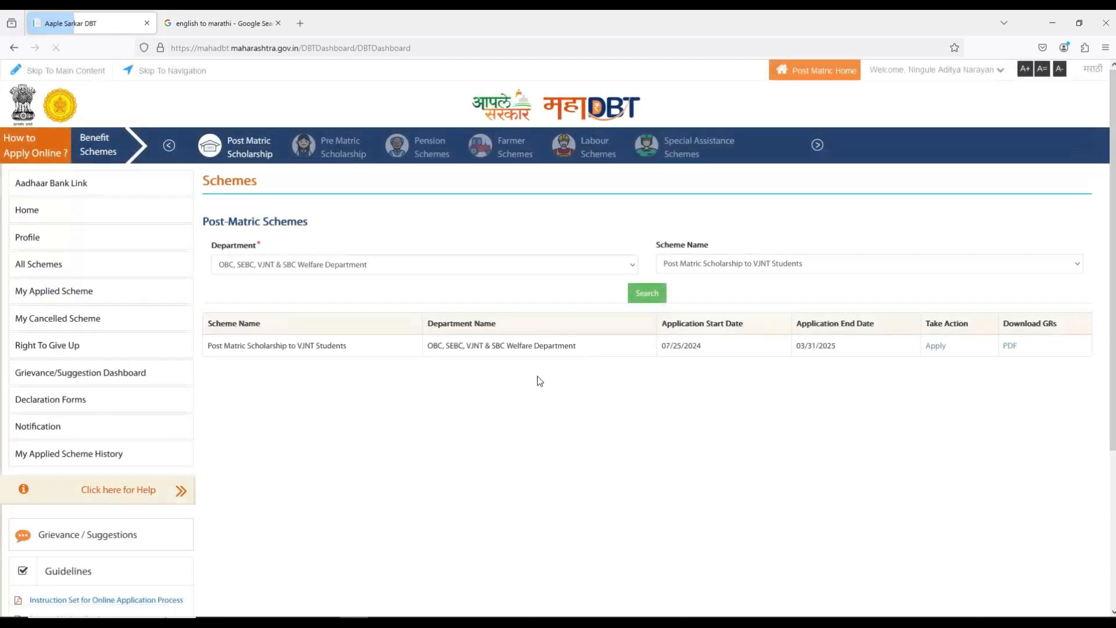
# - Start applying for the Post Matric Scholarship to VJNT Students, check the extra renewal field, and answer No to the renewal question
pyautogui.scroll(-2, 521, 354)
pyautogui.scroll(1, 475, 340)
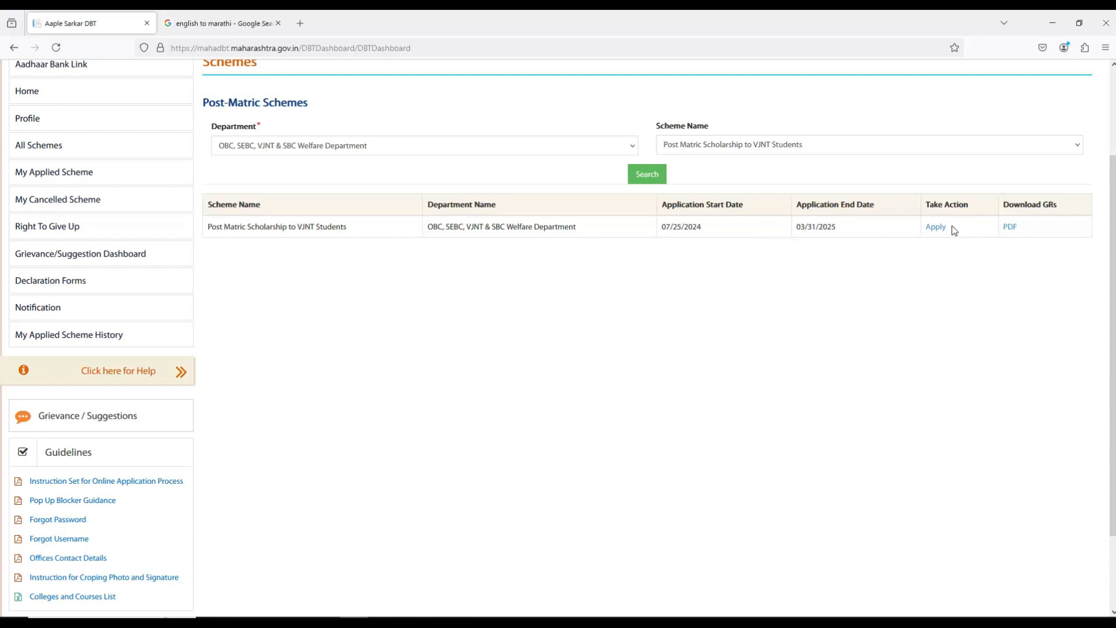
pyautogui.click(937, 231)
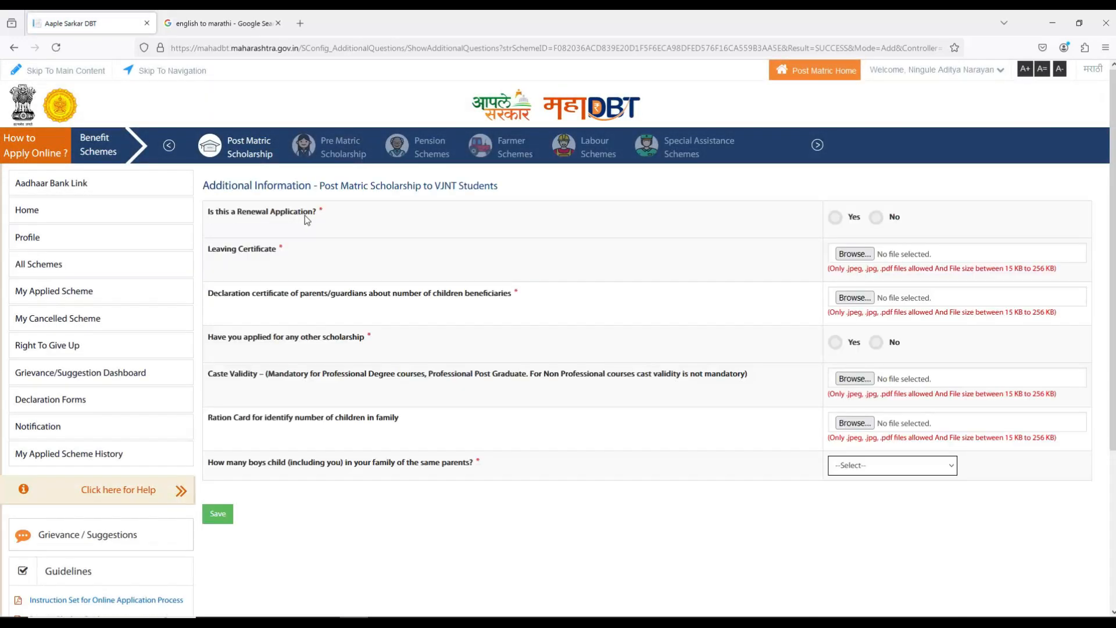
pyautogui.click(835, 217)
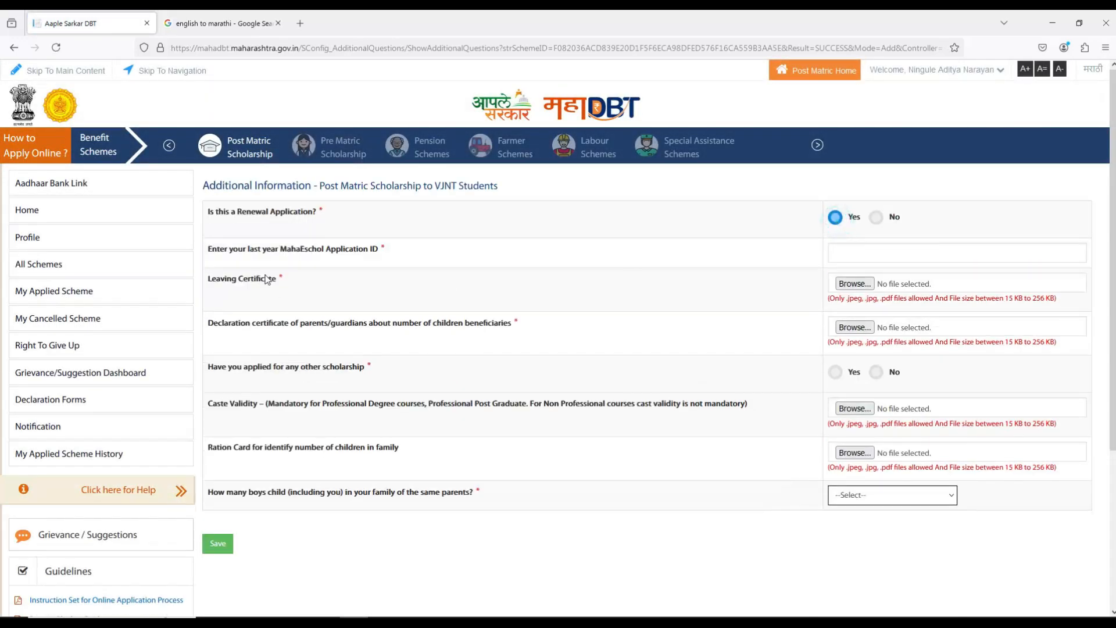
pyautogui.click(866, 254)
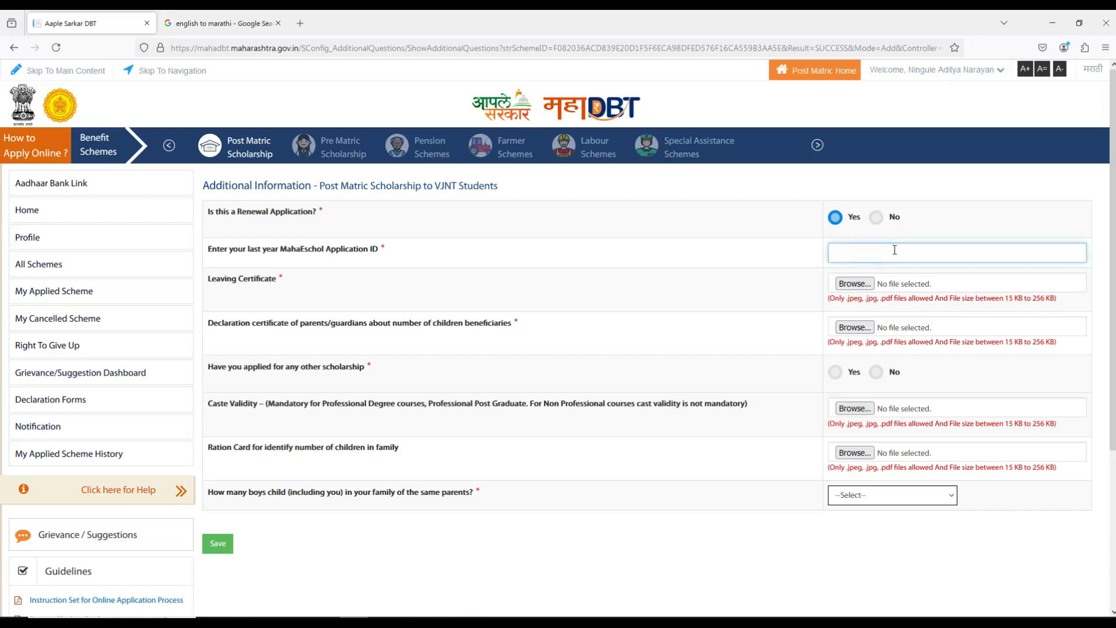
pyautogui.click(877, 218)
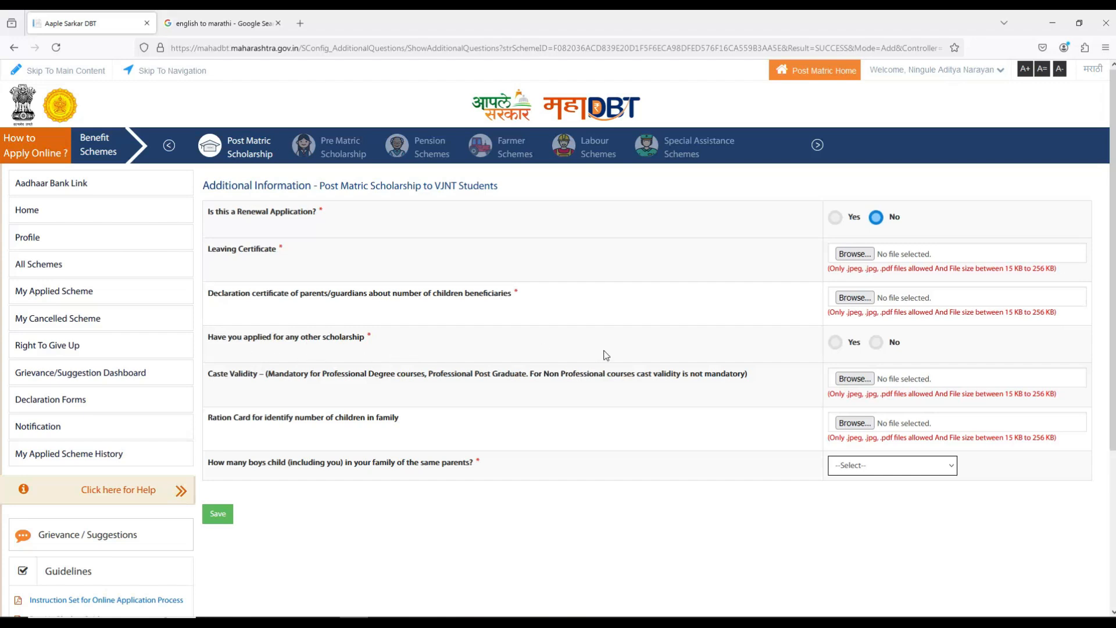
# - Look up the declaration form for the OBC, SEBC, VJNT & SBC Welfare Department's Post Matric Scholarship to VJNT Students
pyautogui.click(50, 400)
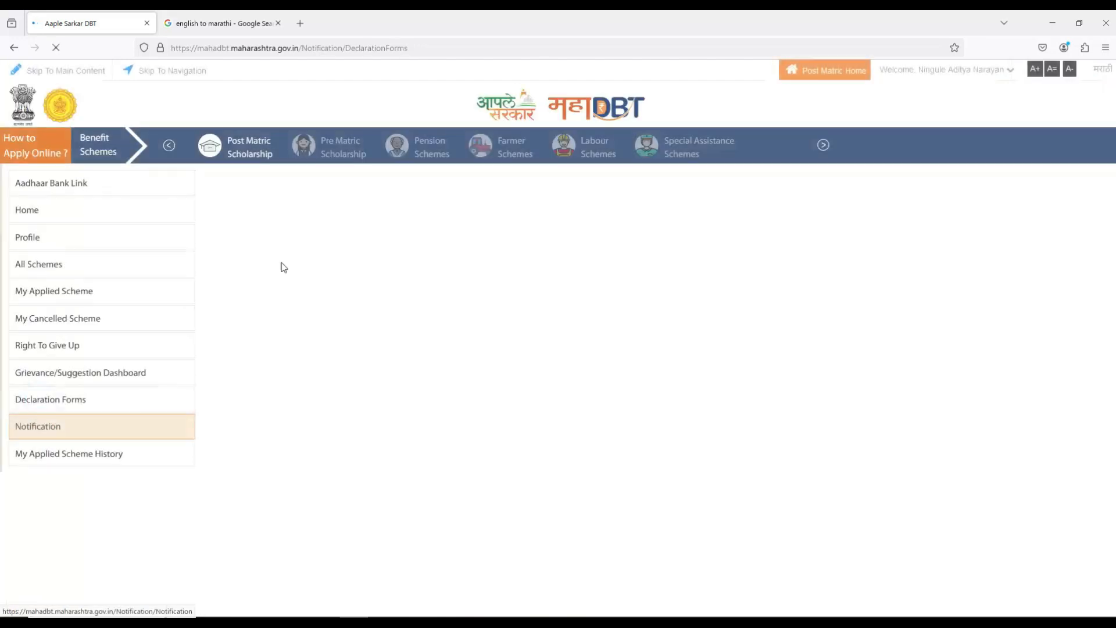
pyautogui.click(285, 233)
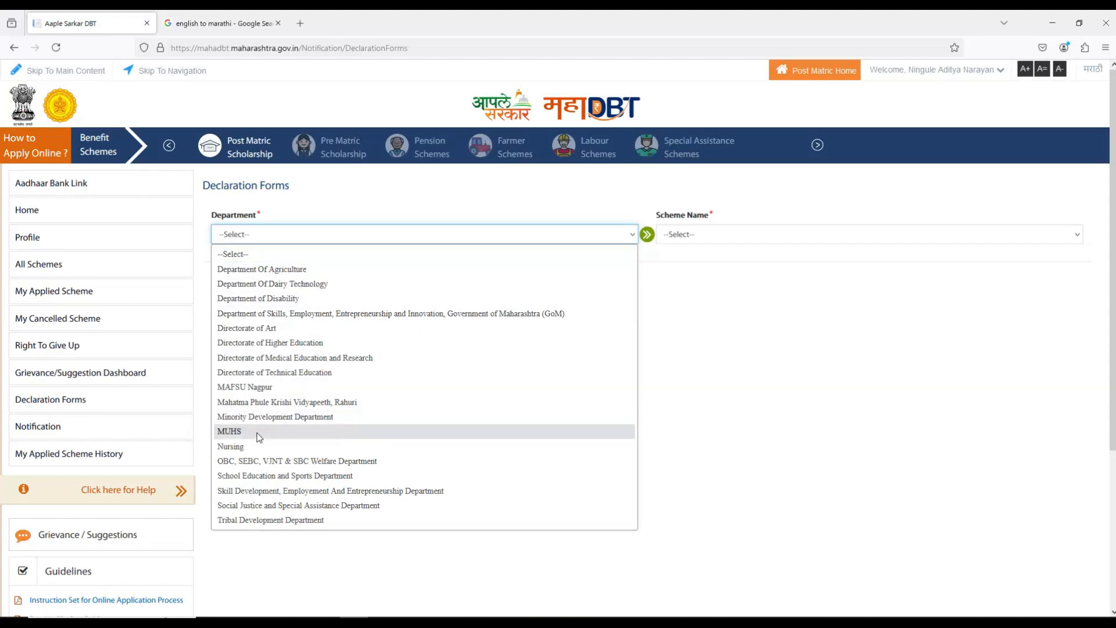
pyautogui.click(256, 461)
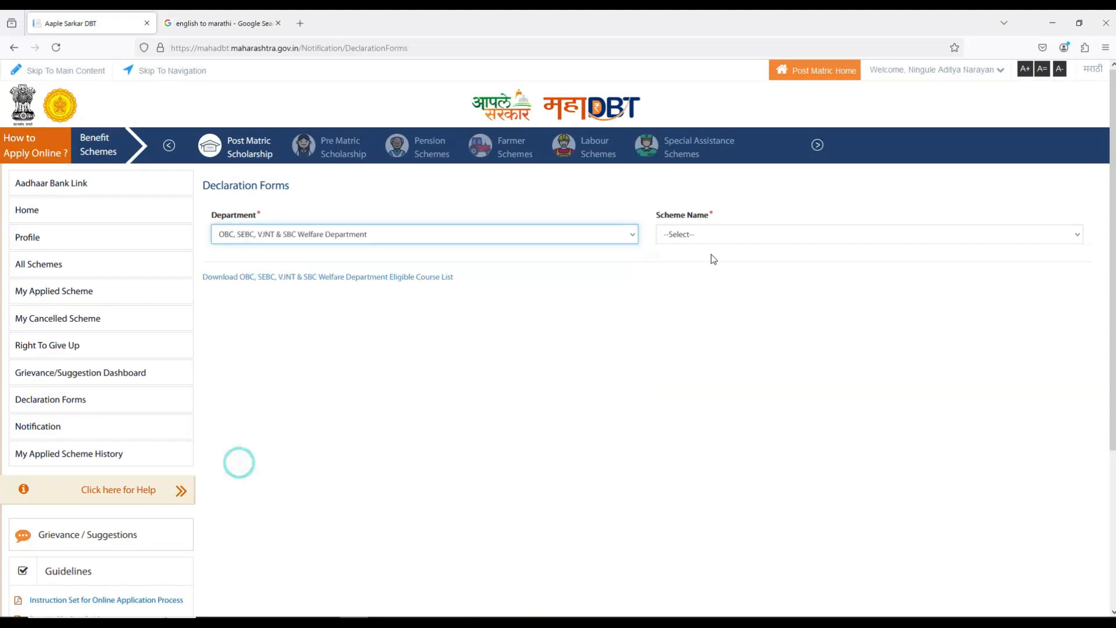
pyautogui.click(772, 233)
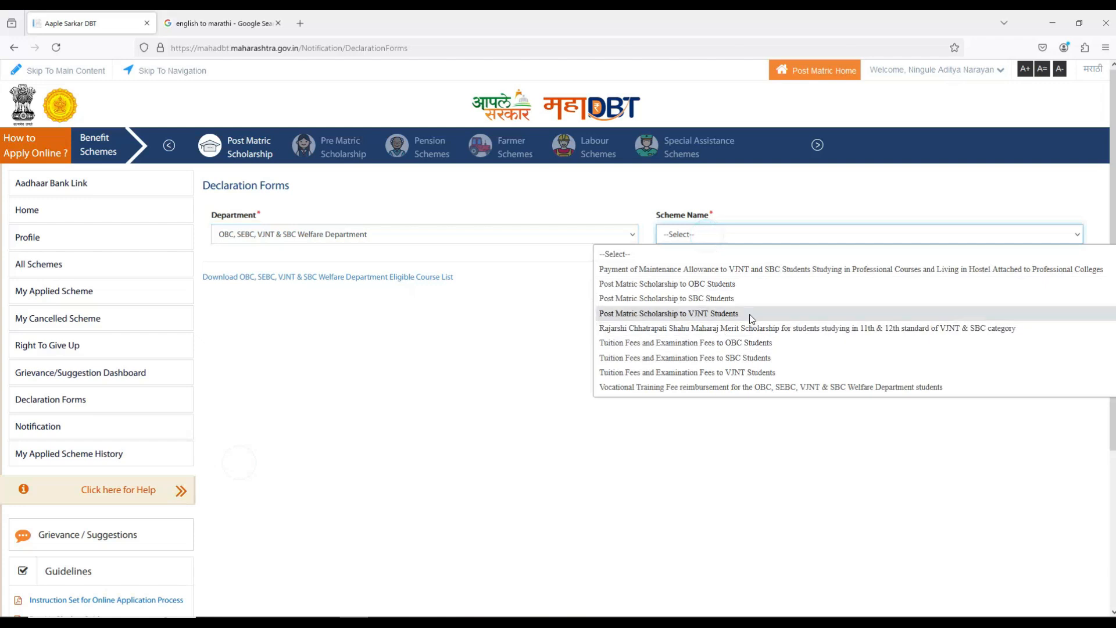
pyautogui.click(717, 316)
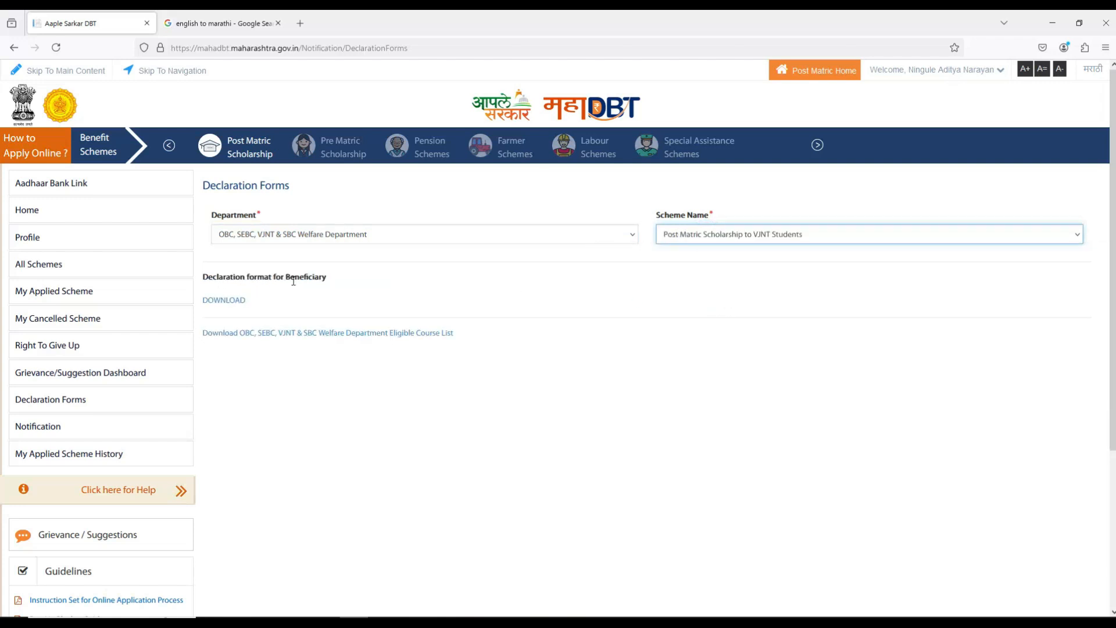
# - Open the beneficiary declaration format, read through the document, and close the preview
pyautogui.click(222, 301)
pyautogui.scroll(-5, 599, 293)
pyautogui.scroll(4, 431, 355)
pyautogui.scroll(3, 586, 329)
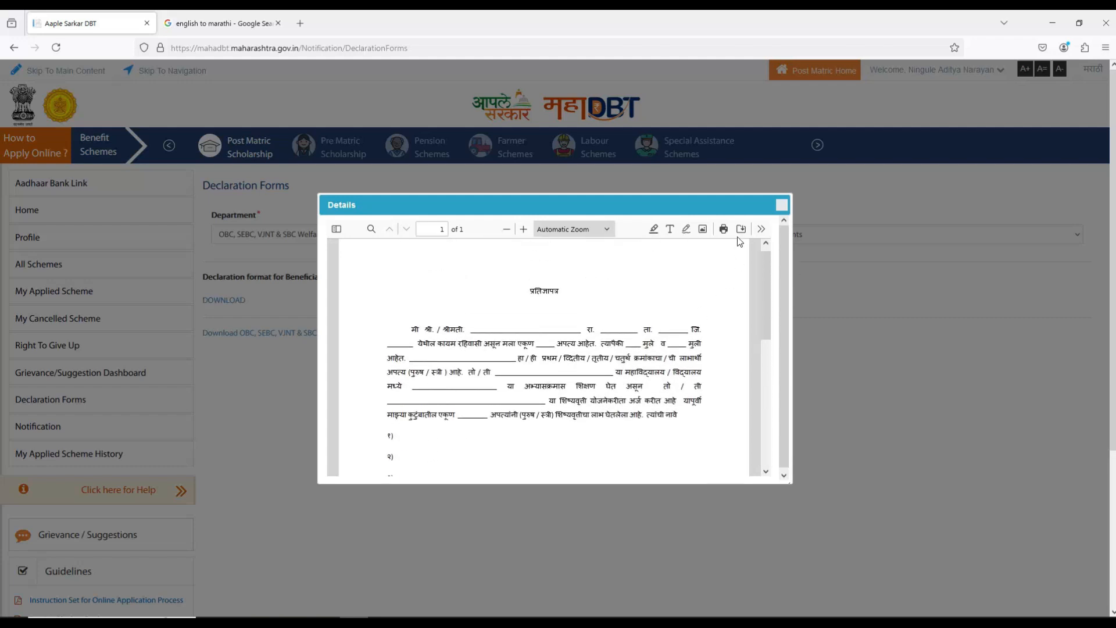
pyautogui.click(782, 205)
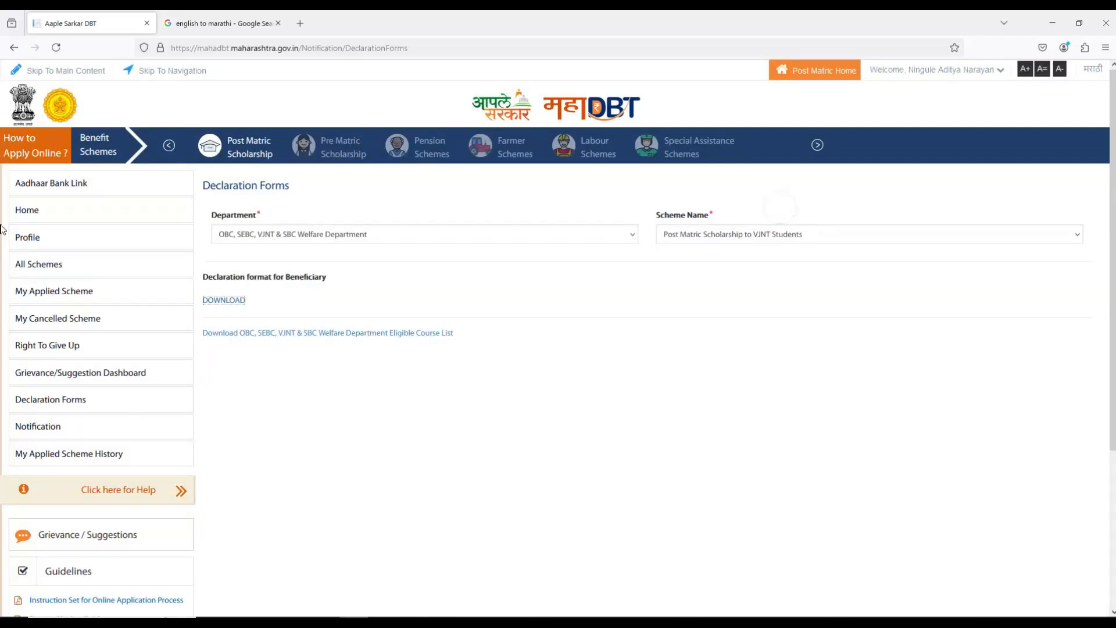
# - Complete the VJNT scholarship's additional information with TC.jpg as leaving certificate, D.jpg as declaration, No for other scholarships and 2 boys, and save it
pyautogui.click(39, 266)
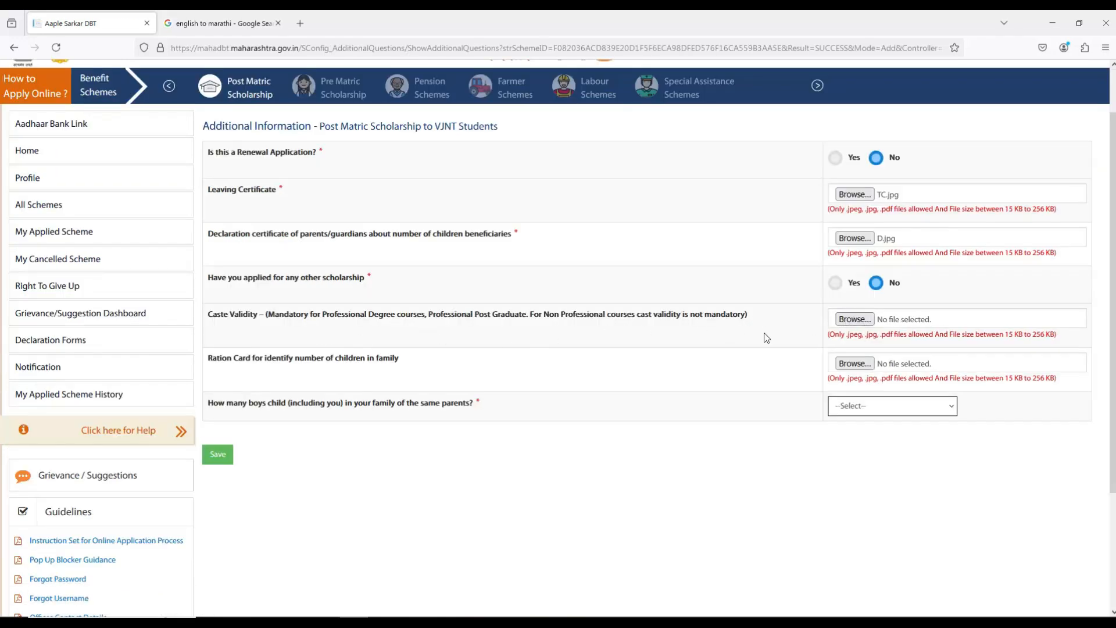
pyautogui.scroll(-1, 767, 334)
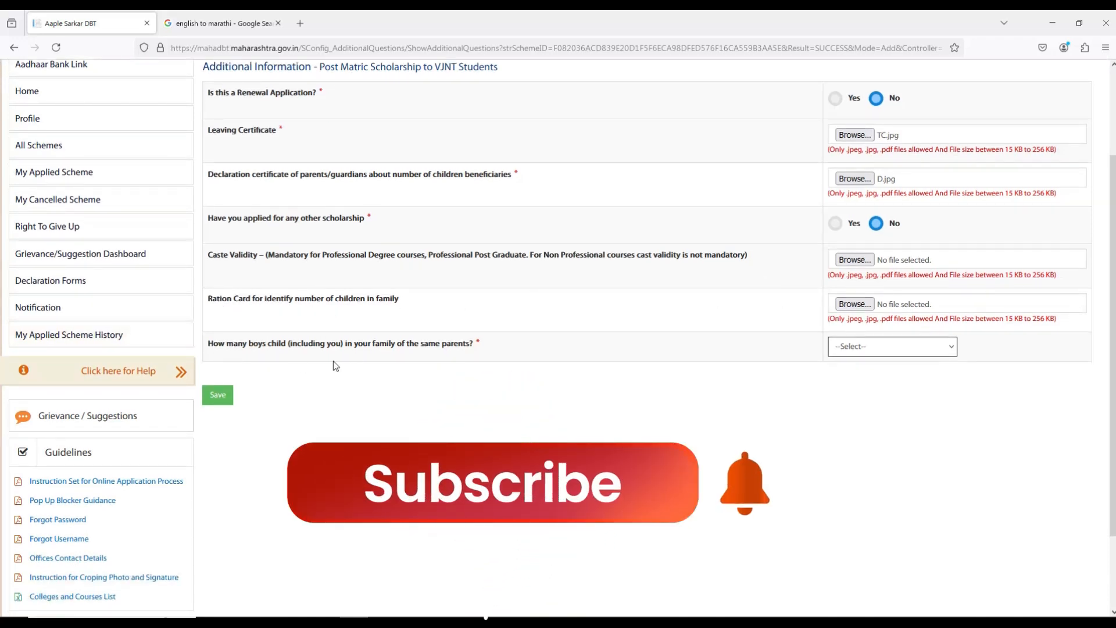
pyautogui.click(910, 345)
pyautogui.click(841, 395)
pyautogui.click(221, 395)
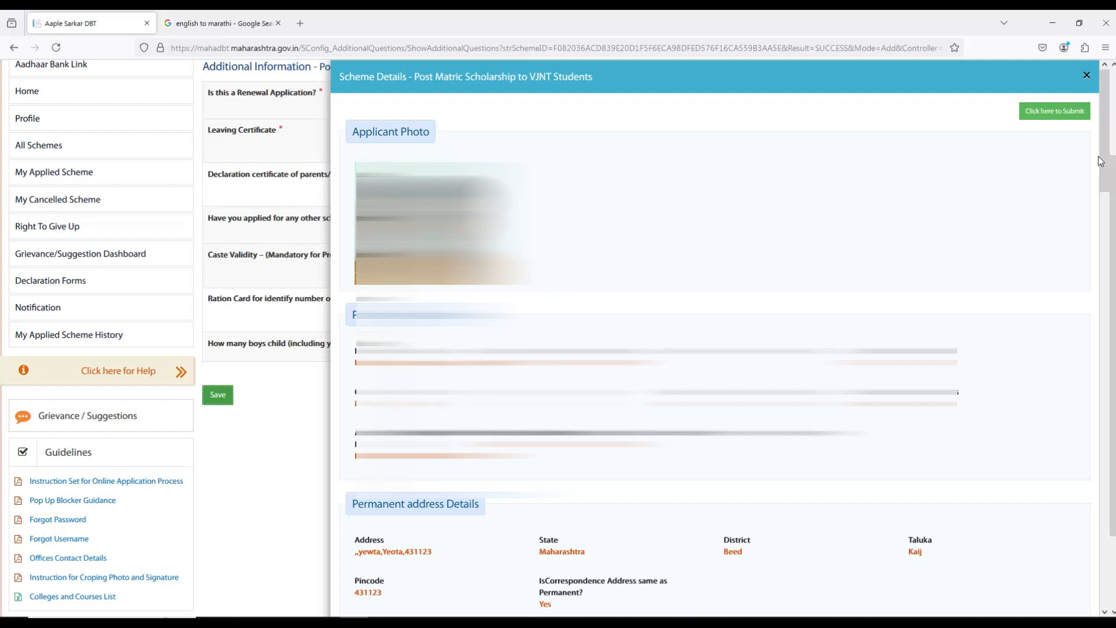
# - Review the scheme details, agree to the terms and conditions, submit the scholarship application, and dismiss the confirmation after highlighting the application ID
pyautogui.moveTo(1105, 161); pyautogui.dragTo(1100, 580)
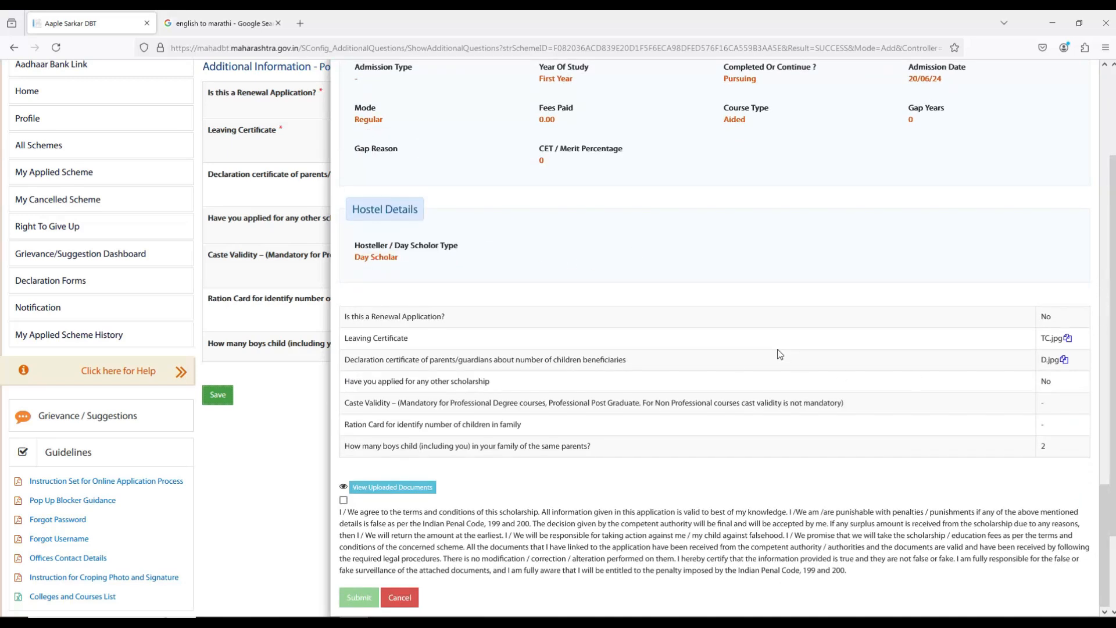
pyautogui.click(343, 500)
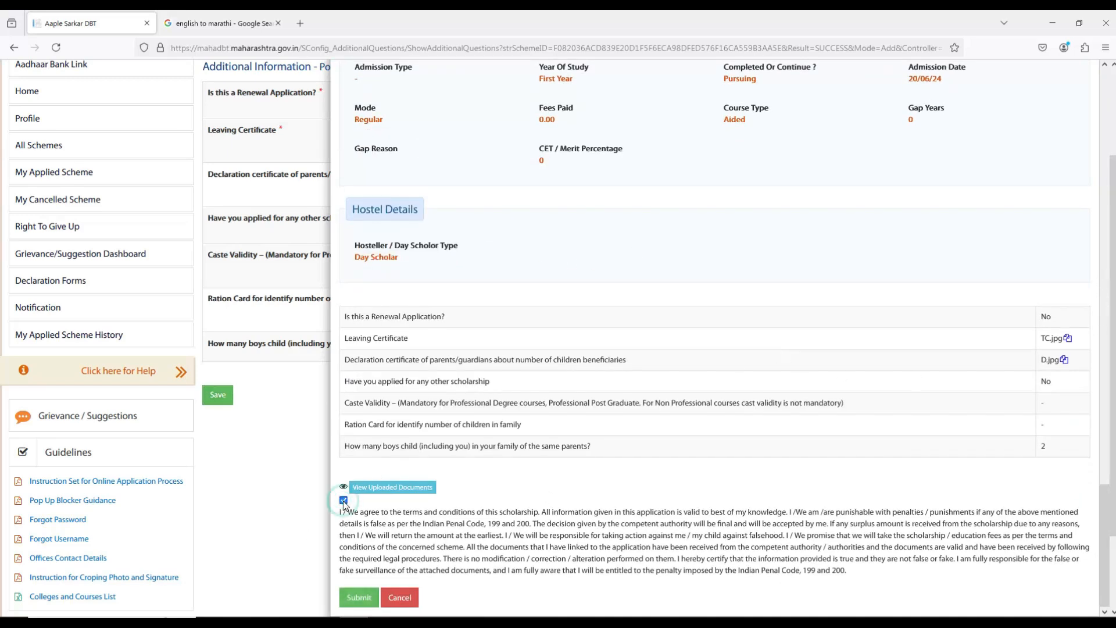
pyautogui.click(356, 595)
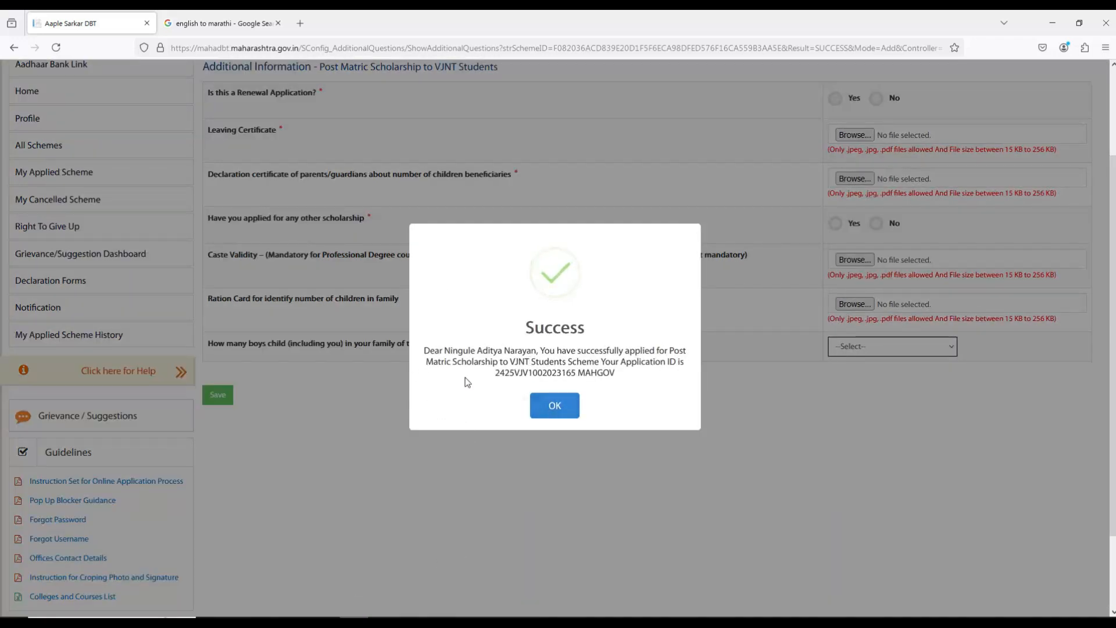
pyautogui.moveTo(503, 375); pyautogui.dragTo(615, 375)
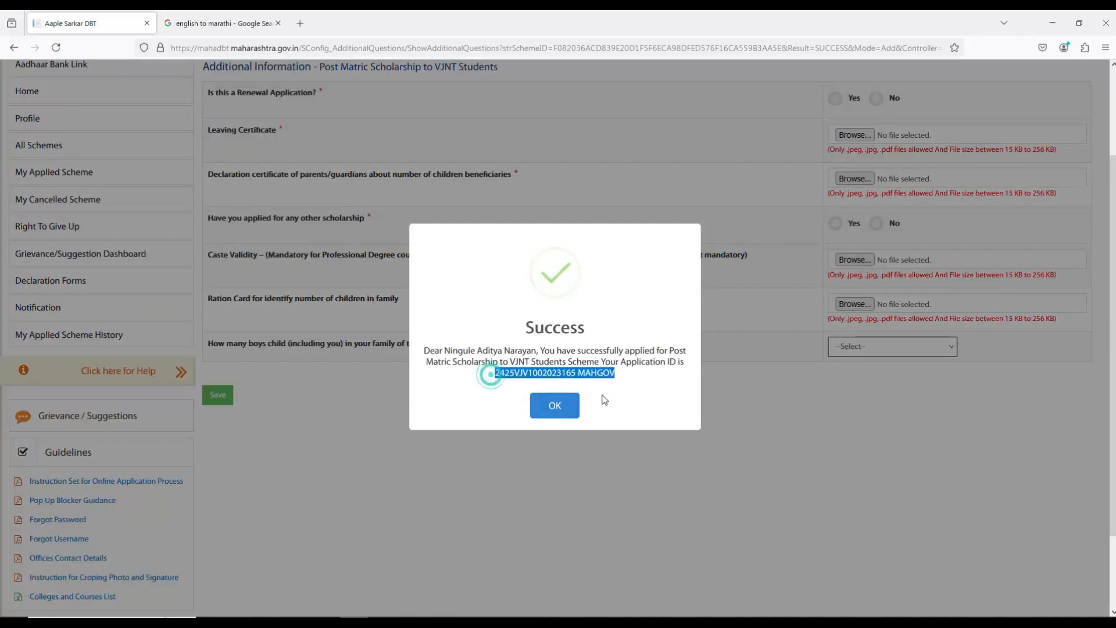
pyautogui.click(555, 406)
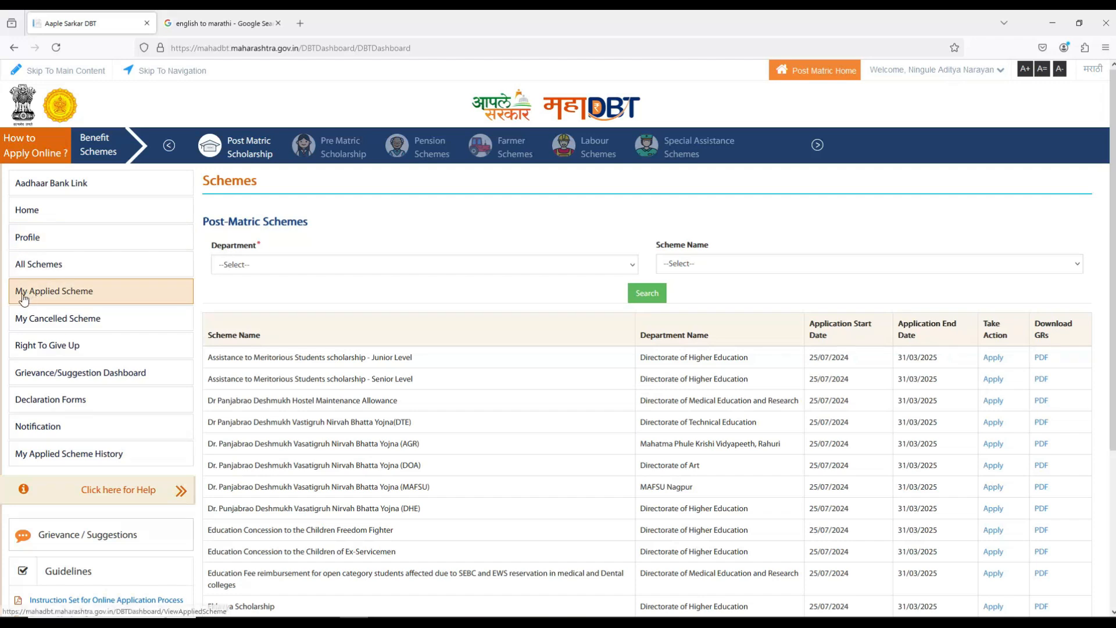
# - View the submitted VJNT scholarship form from the applied schemes, review it to the end, and open its print preview
pyautogui.click(82, 295)
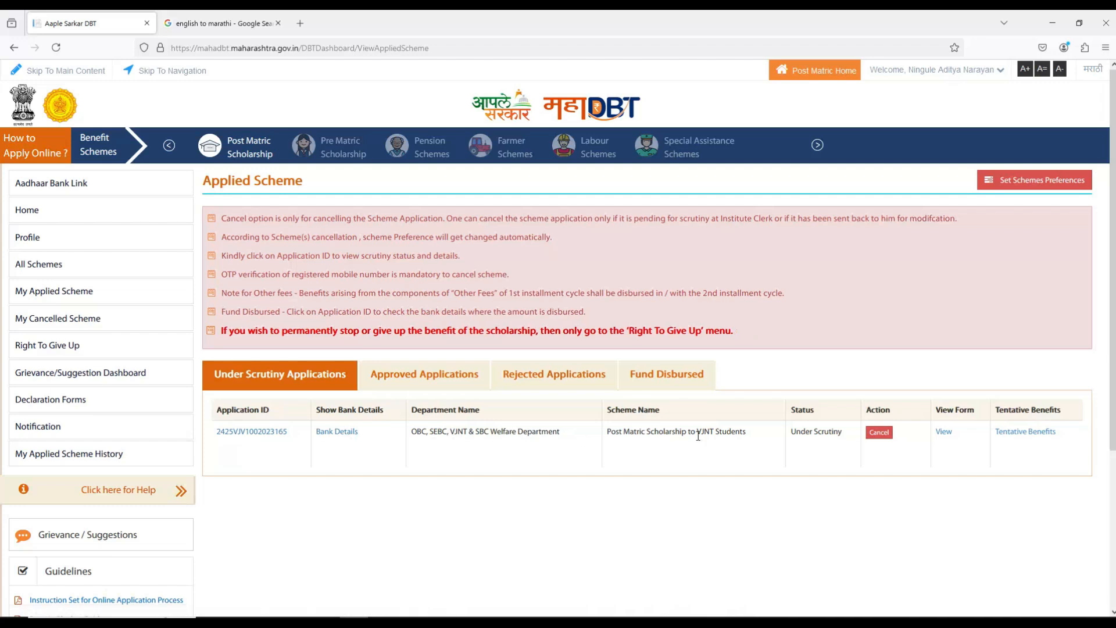
pyautogui.click(940, 433)
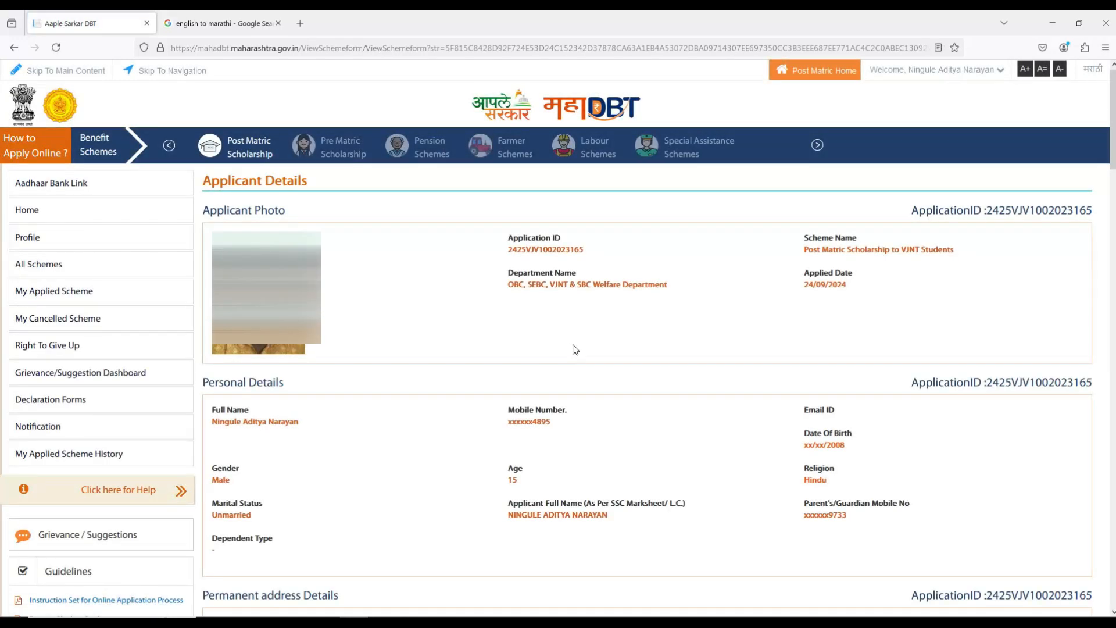
pyautogui.moveTo(1112, 150); pyautogui.dragTo(1104, 590)
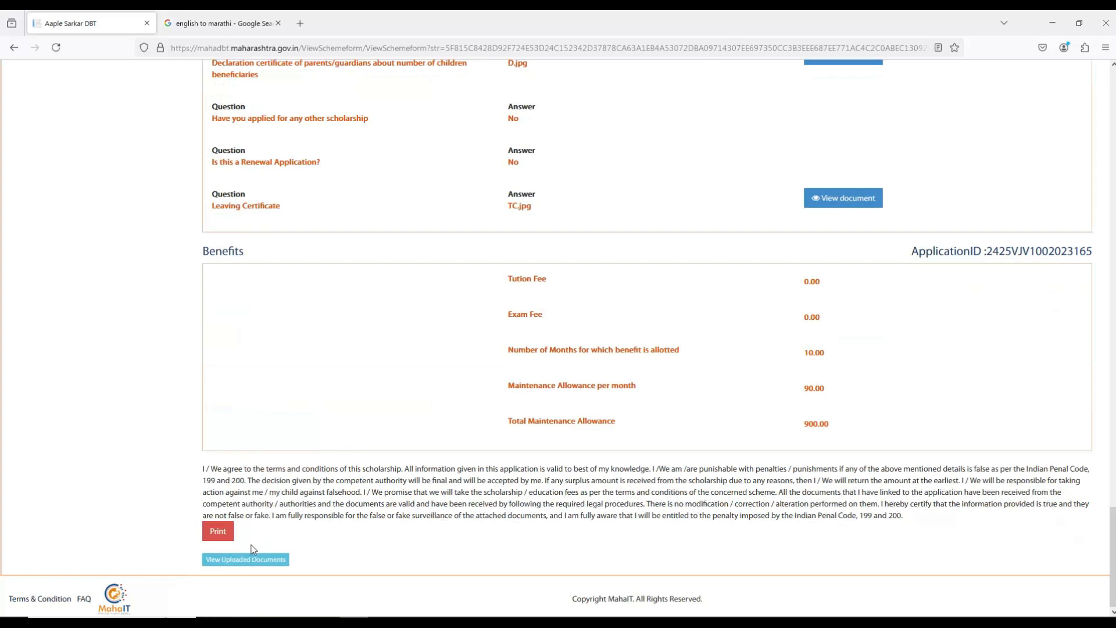
pyautogui.click(218, 529)
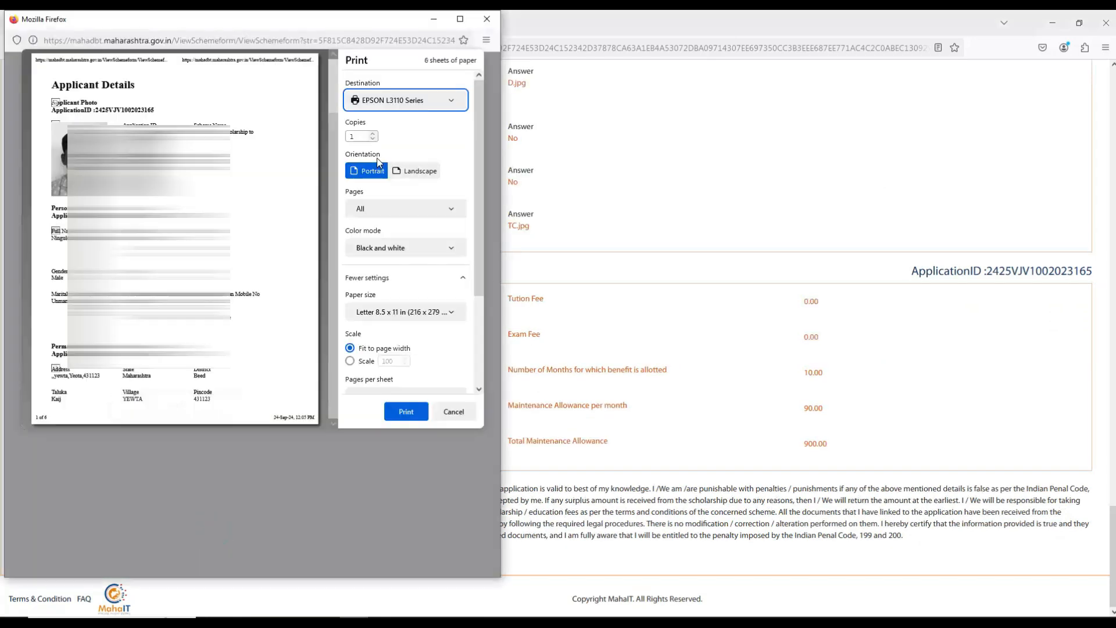